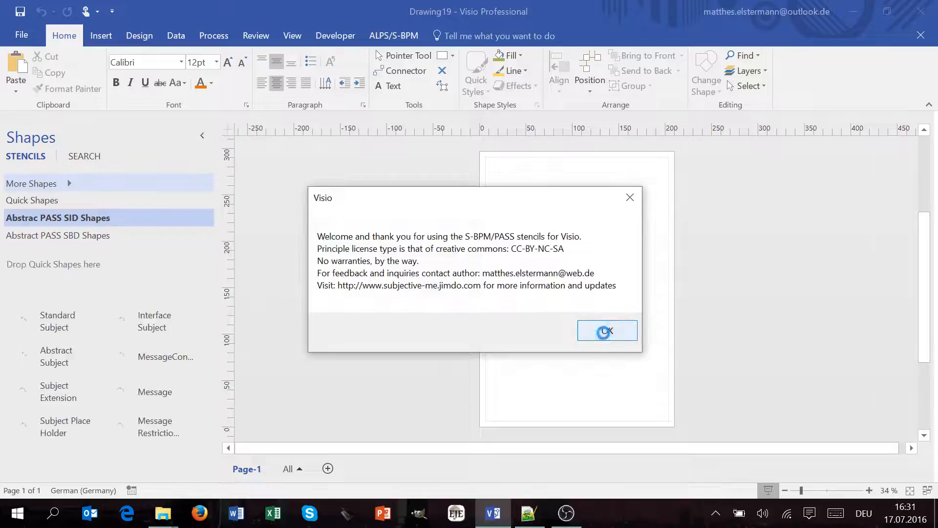
Step: Close the welcome message of the S-BPM/PASS stencils
click(549, 315)
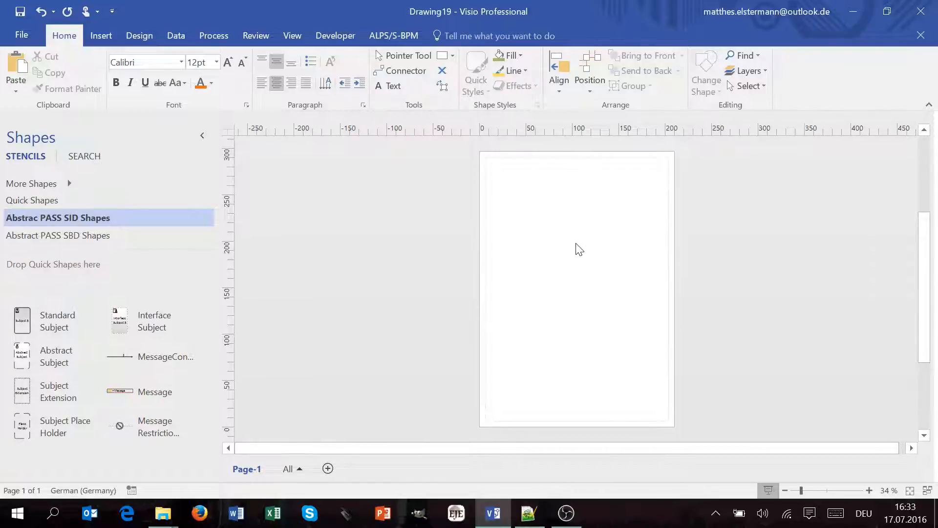
ctrl+scroll(559, 247, up, 2)
scroll(569, 274, up, 2)
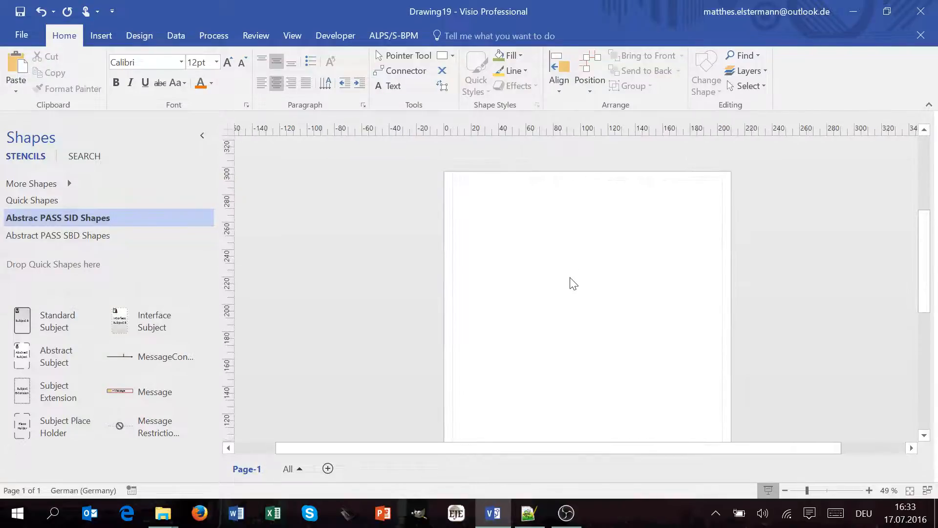
ctrl+scroll(552, 301, up, 2)
scroll(551, 306, up, 2)
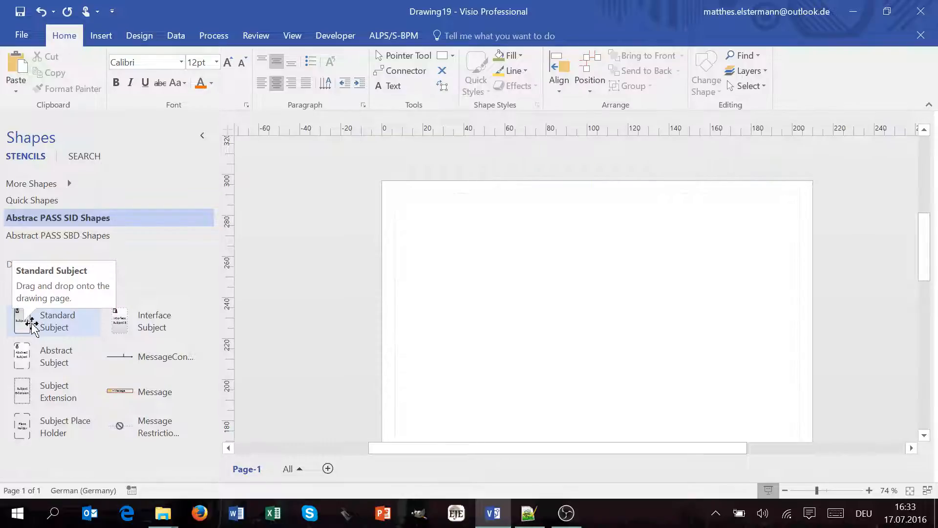
Step: Place a Standard Subject in the page's upper-left area, delete it, and place a fresh one slightly higher
click(55, 323)
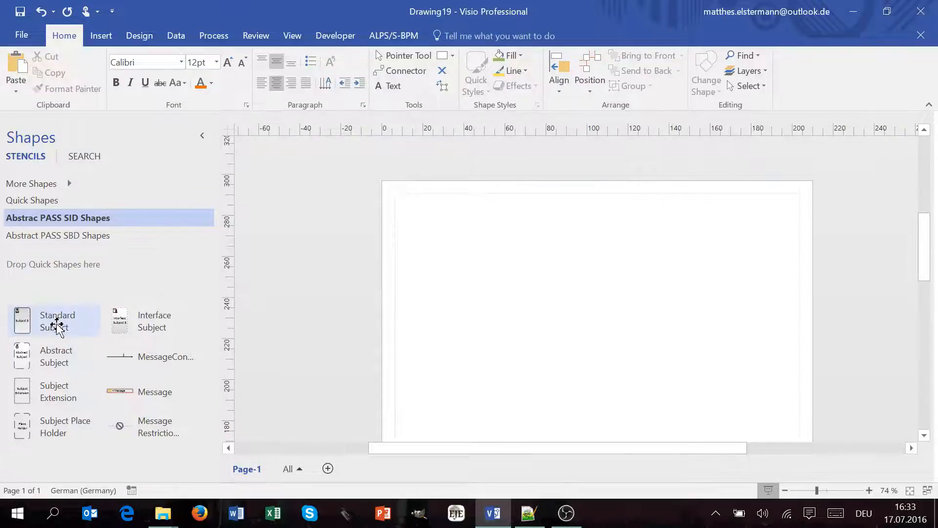
drag(35, 325, 482, 315)
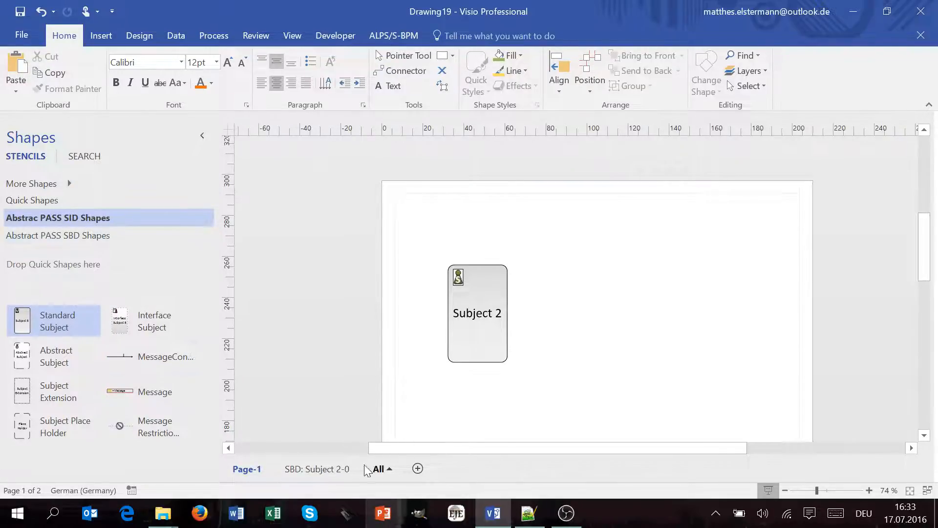
click(481, 317)
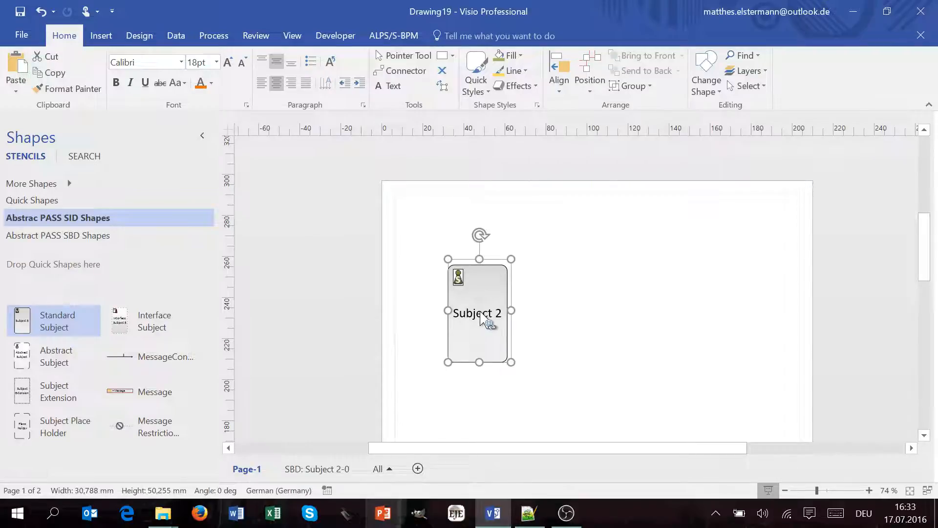
key(Delete)
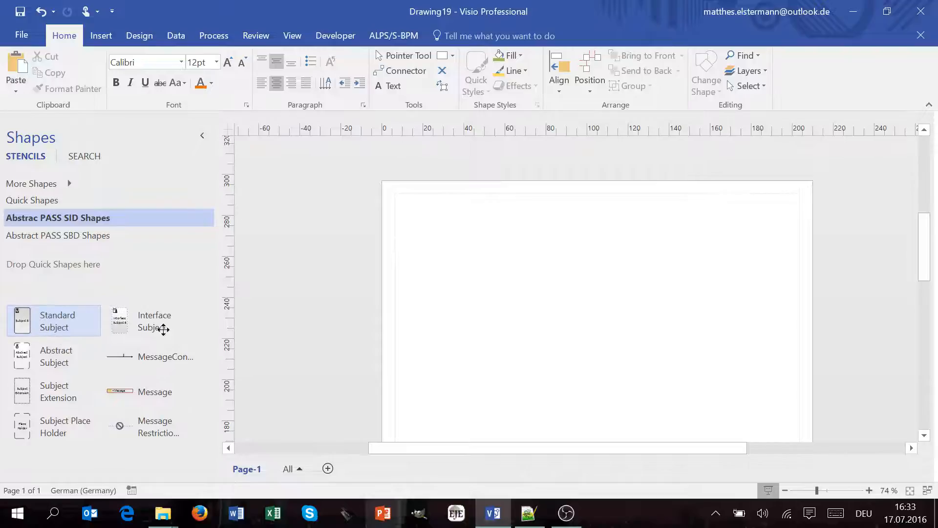
drag(59, 328, 473, 291)
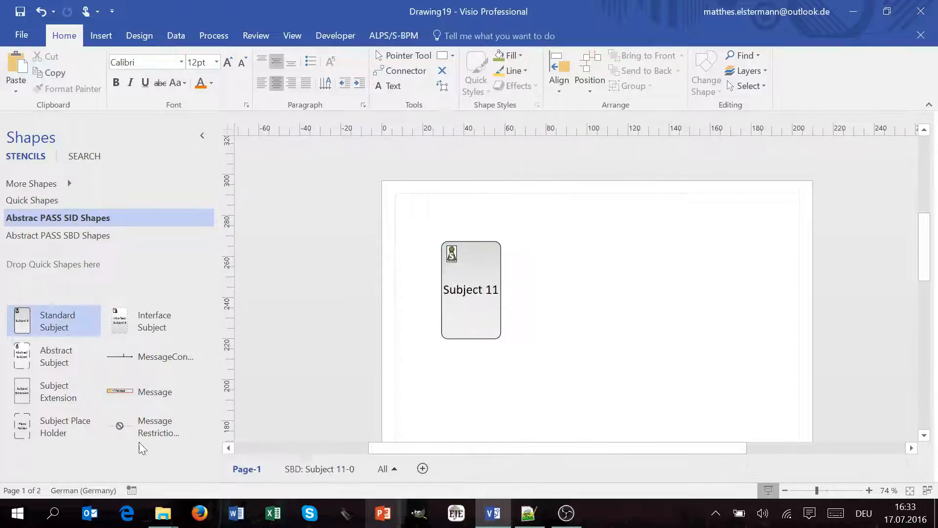
Step: Try out an Abstract Subject on the right side of the page and delete it
drag(38, 351, 671, 286)
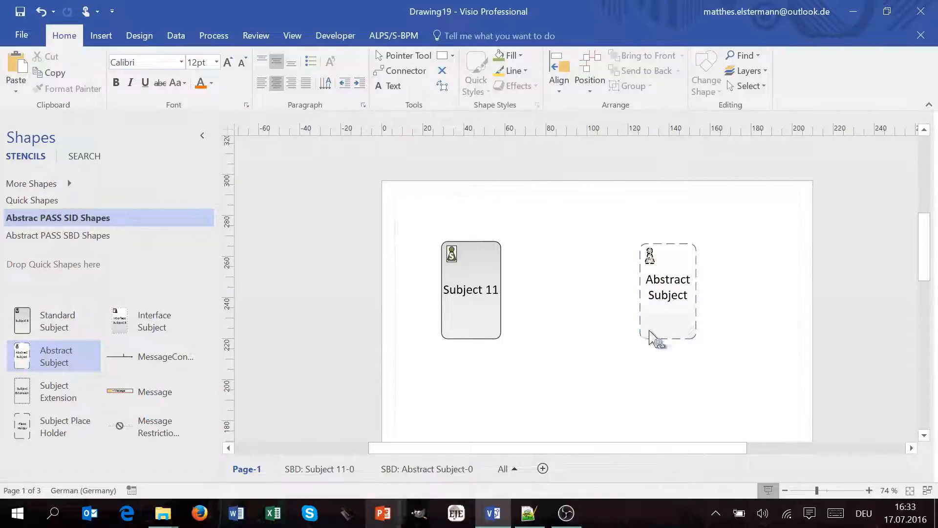
click(667, 304)
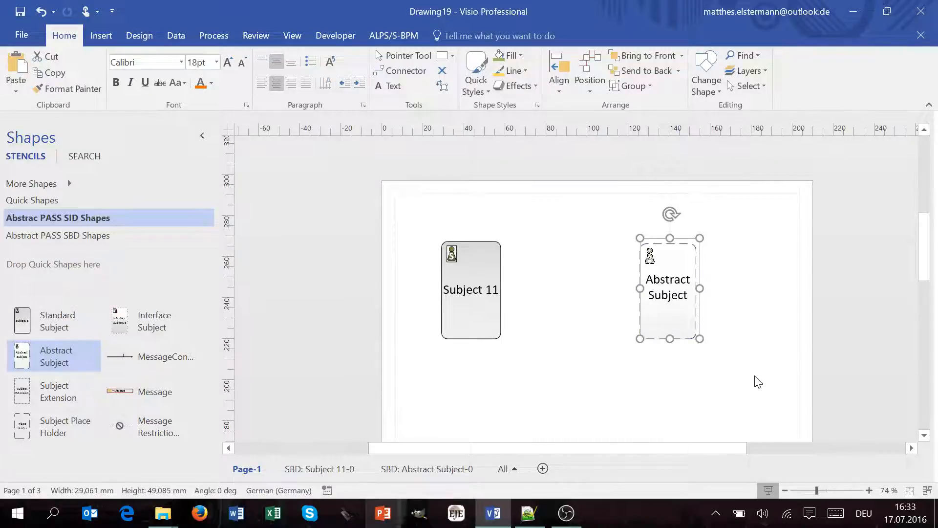
key(Delete)
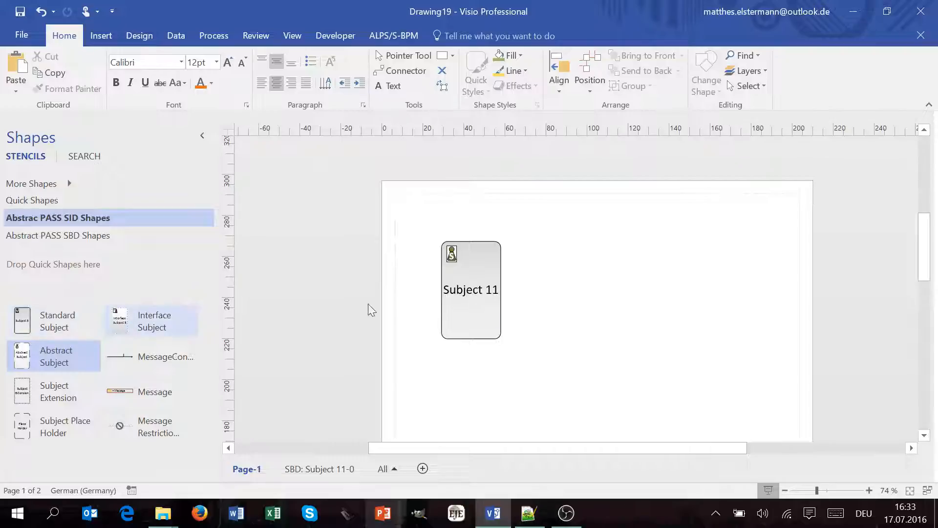
Step: Place an Interface Subject, a Subject Extension and a Subject Place Holder around the right half of the page
drag(147, 317, 704, 291)
drag(64, 405, 576, 389)
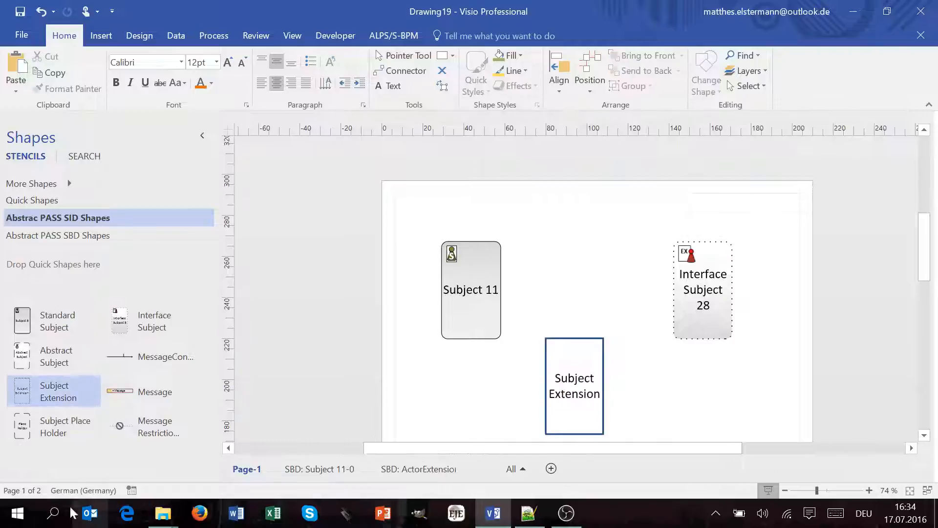
drag(43, 433, 682, 408)
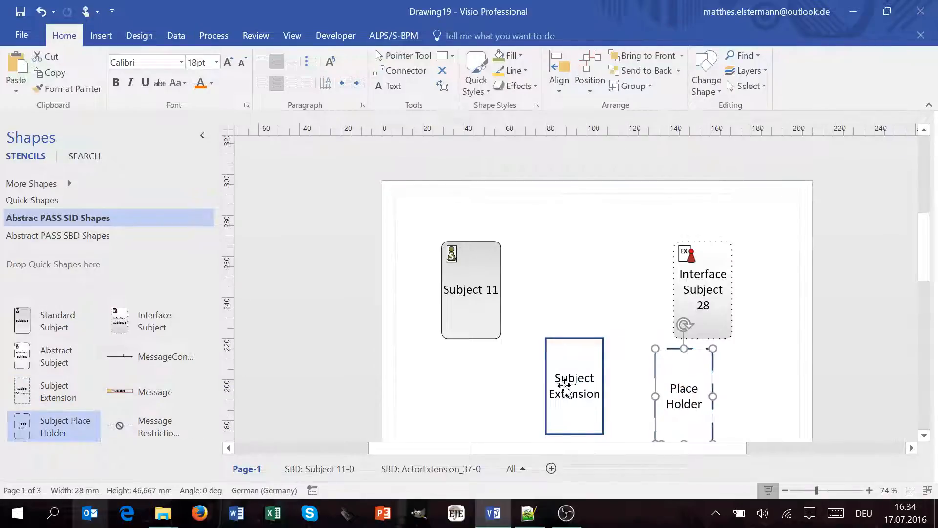
Step: Delete the Subject Extension, the Place Holder and the Interface Subject from the page
click(577, 344)
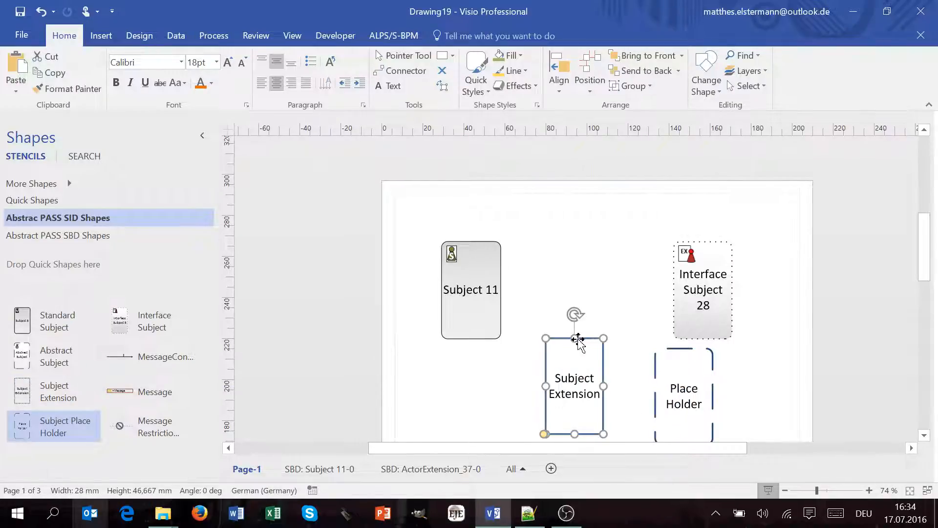
key(Delete)
click(706, 348)
key(Delete)
click(720, 305)
key(Delete)
Step: Try out a Subject Extension near the page's right edge and delete it
drag(49, 389, 723, 336)
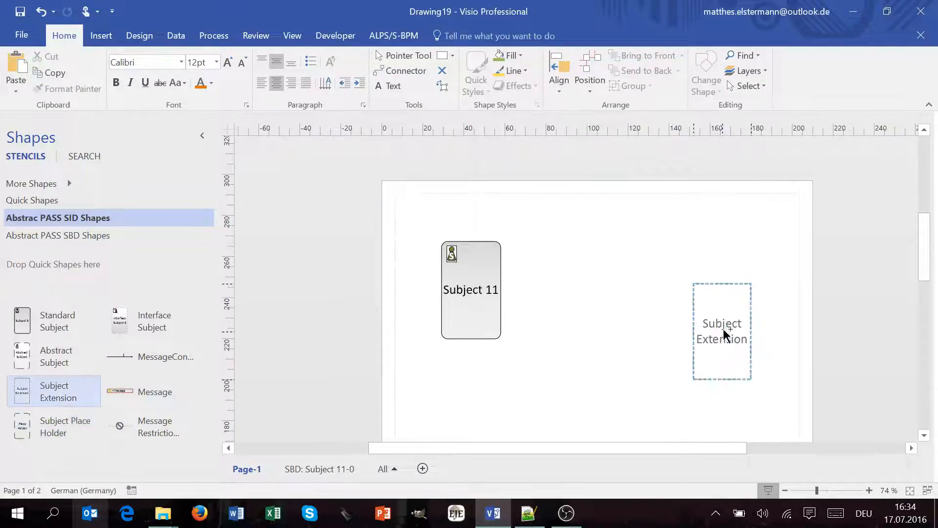
click(730, 291)
key(Delete)
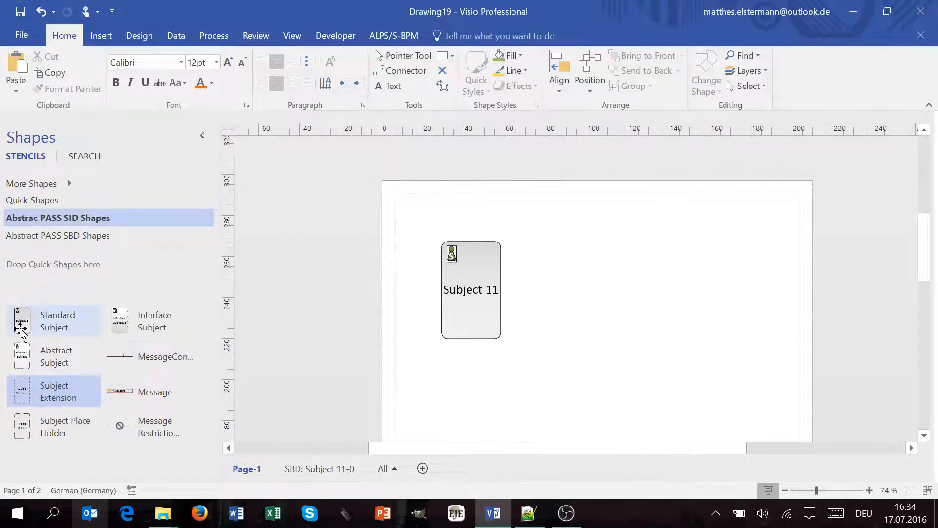
Step: Place a second Standard Subject to the right of Subject 11 and move Subject 11 slightly closer to it
drag(20, 330, 643, 272)
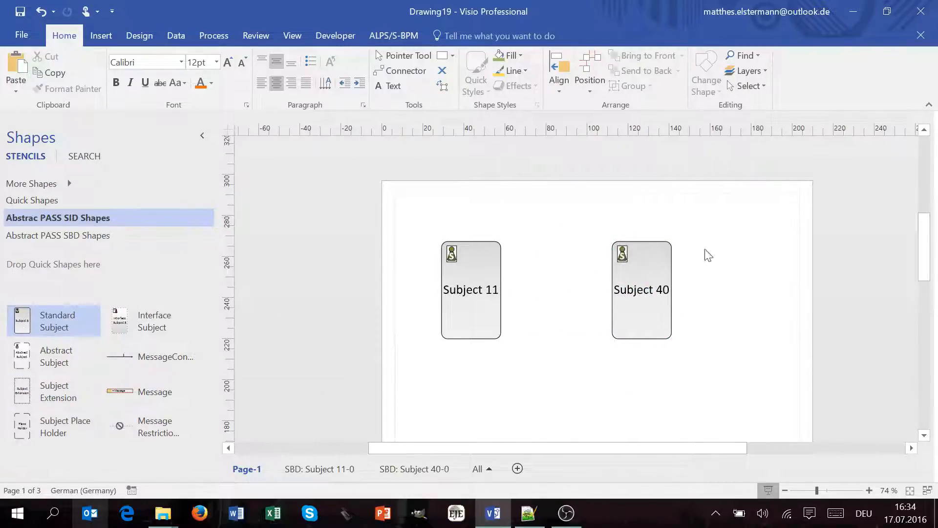
drag(471, 286, 501, 284)
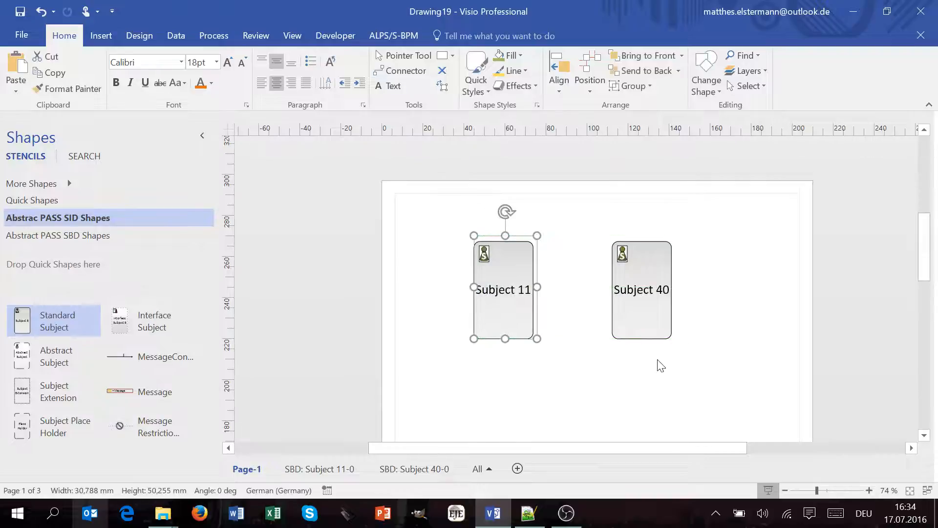
click(569, 377)
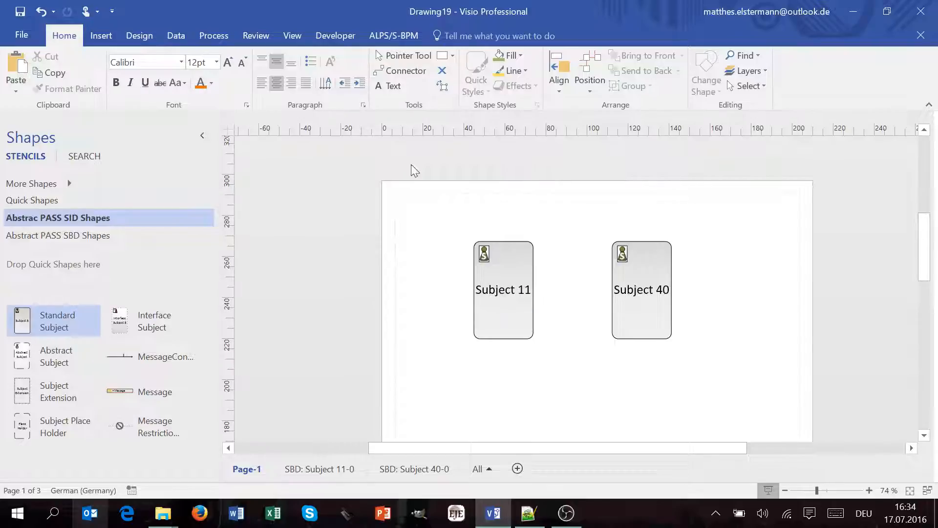
Step: Give Subject 11 a green fill and a red theme line color
click(517, 269)
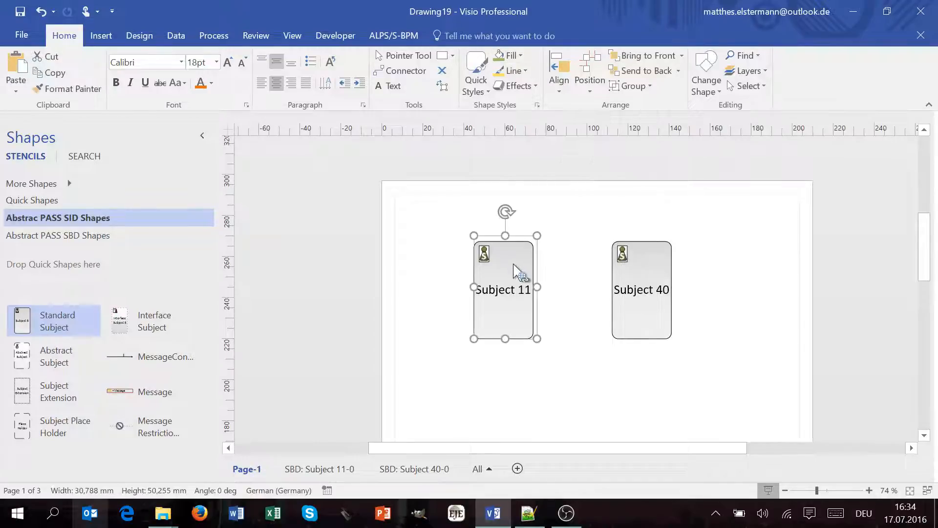
click(522, 55)
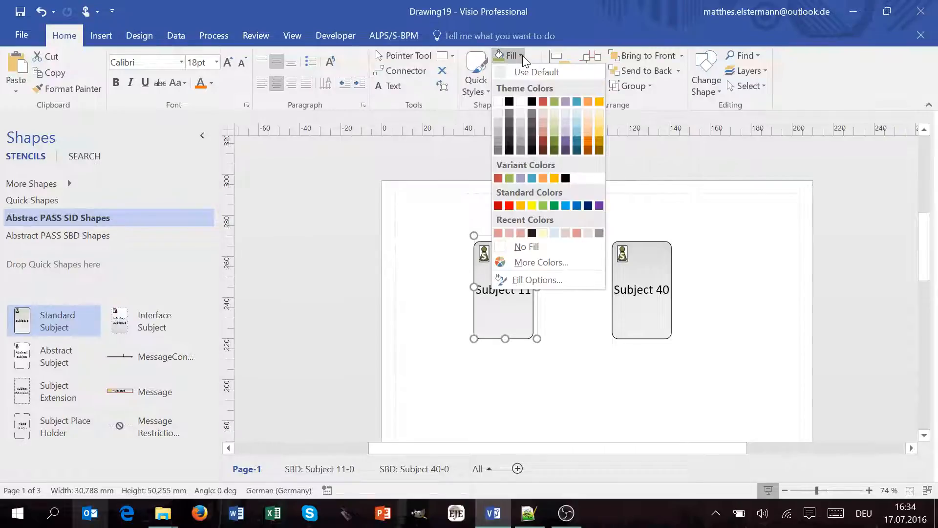
click(523, 55)
click(501, 56)
click(523, 72)
click(523, 72)
click(523, 72)
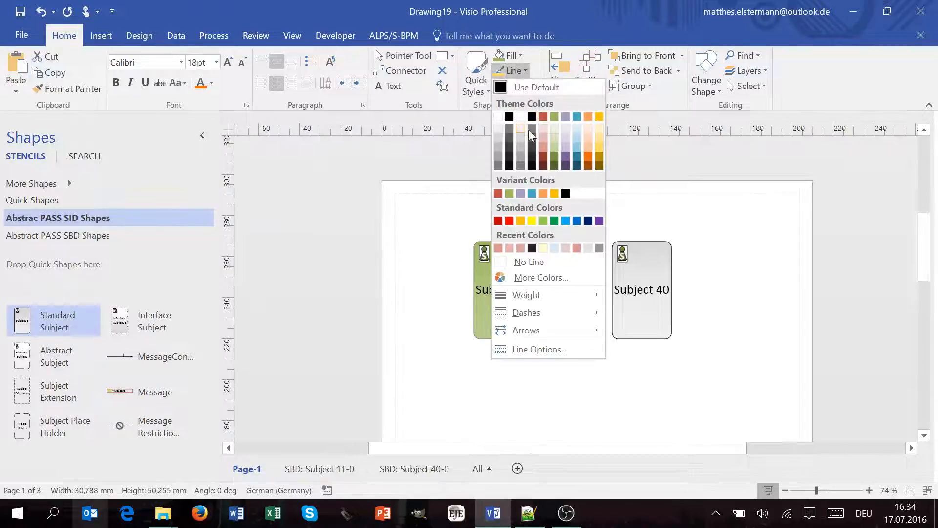
click(544, 154)
Step: Apply a bevel effect to Subject 11
click(521, 87)
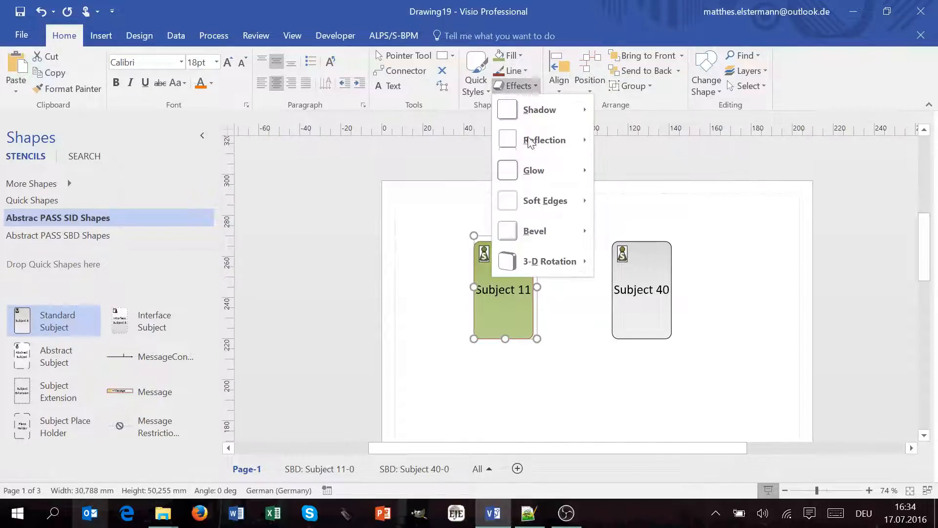
mouse_move(549, 229)
click(628, 309)
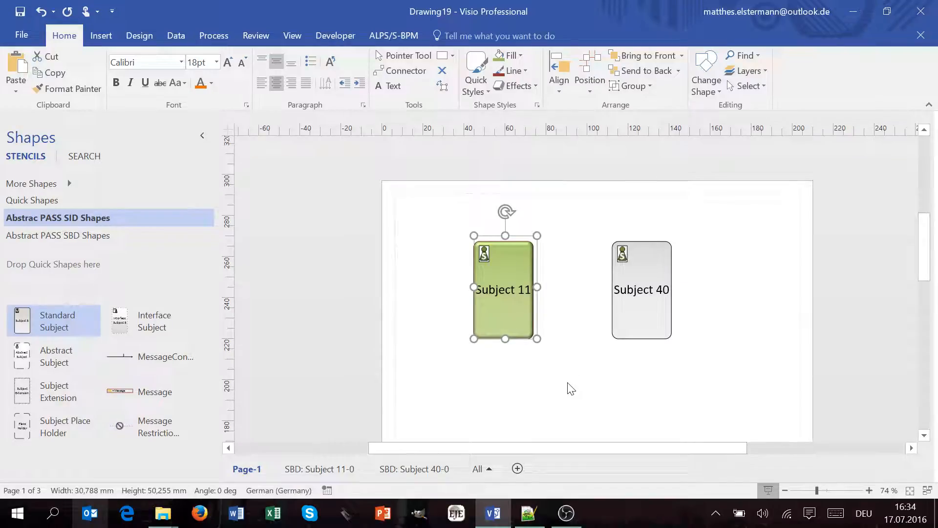
Step: Copy Subject 40's formatting onto Subject 11 with the Format Painter
click(638, 288)
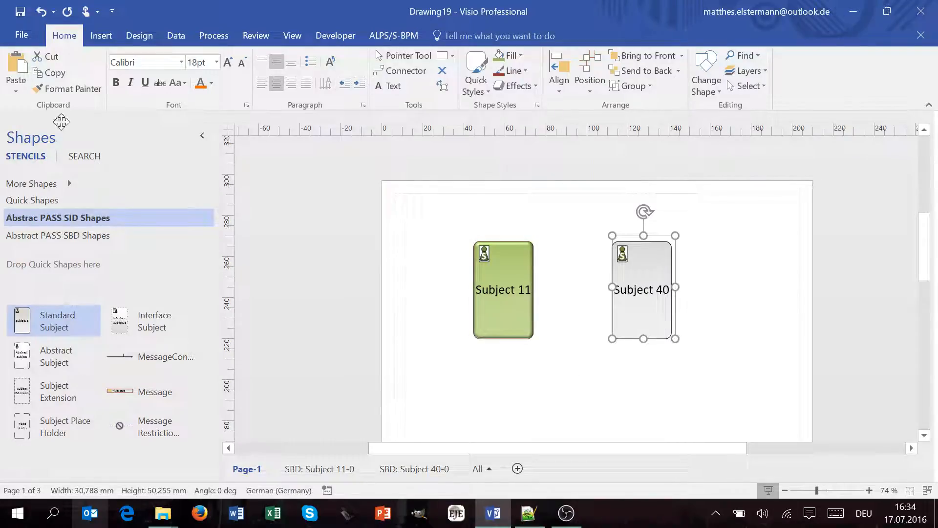
click(73, 89)
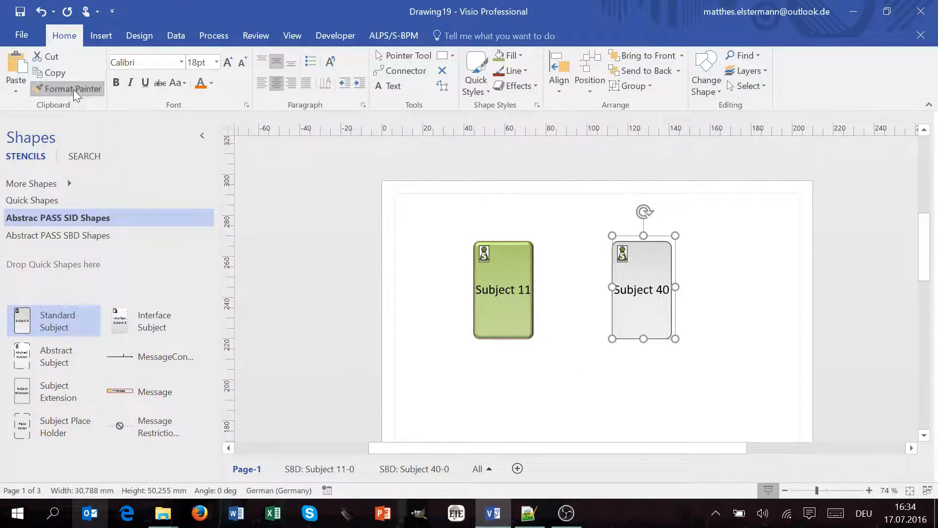
click(508, 264)
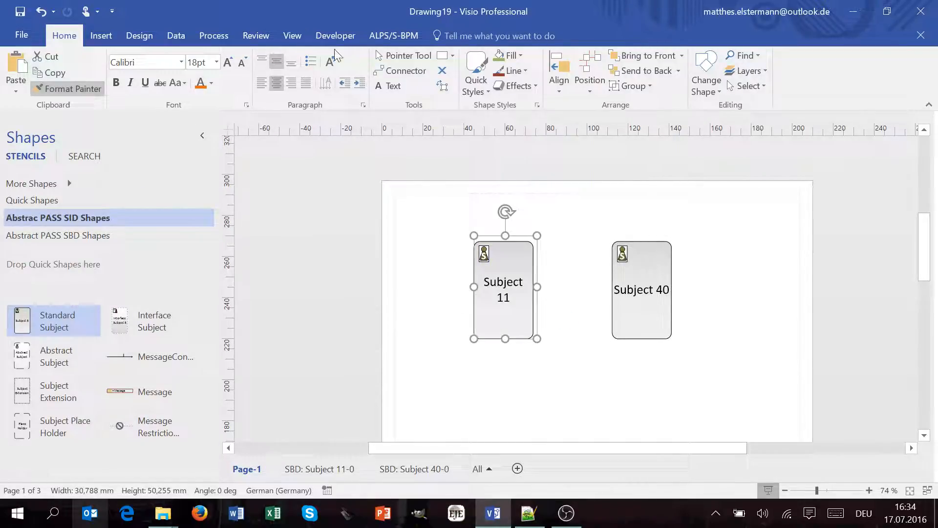
click(411, 58)
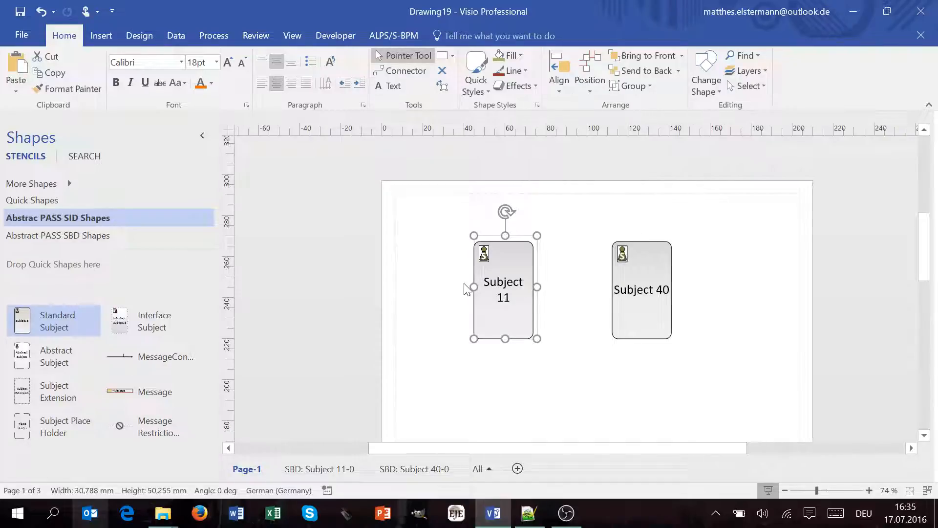
Step: Place an Interface Subject centered below the two subjects and copy Subject 11's formatting onto it
drag(179, 315, 589, 397)
scroll(582, 297, down, 2)
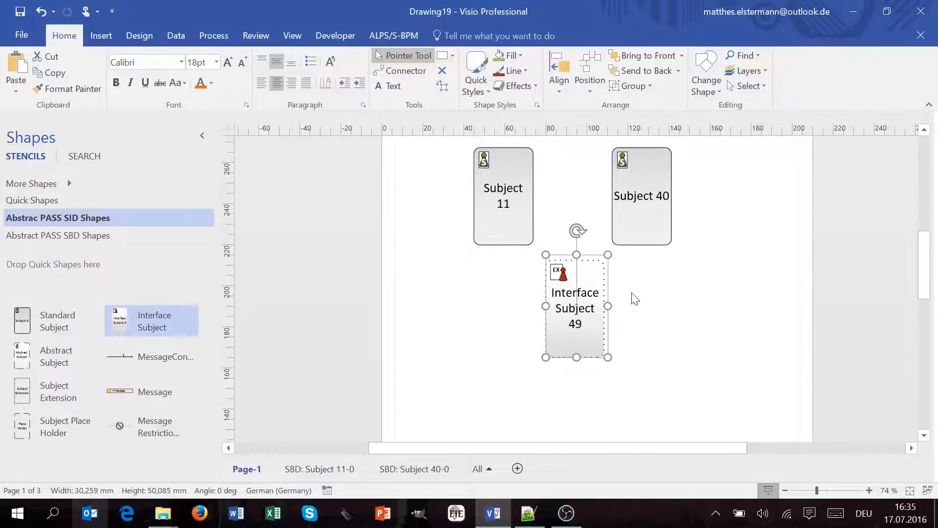
click(508, 204)
click(66, 89)
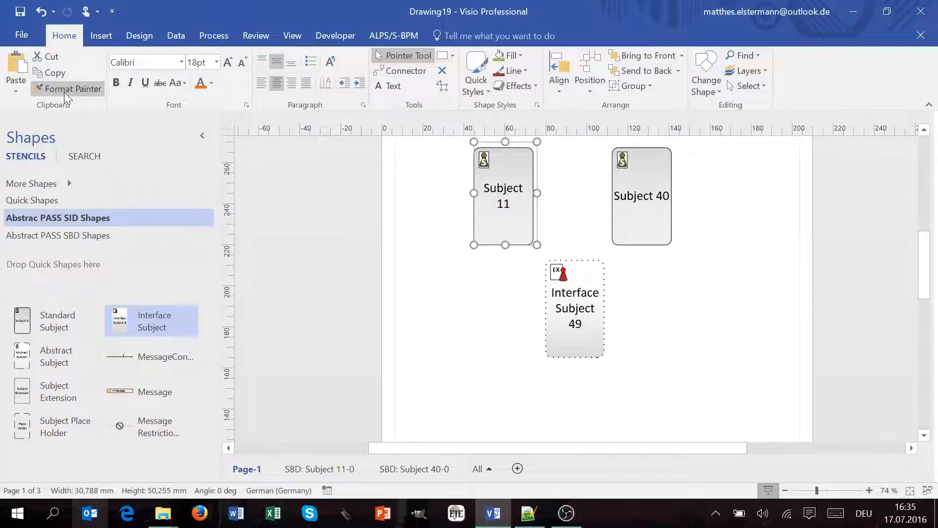
click(595, 323)
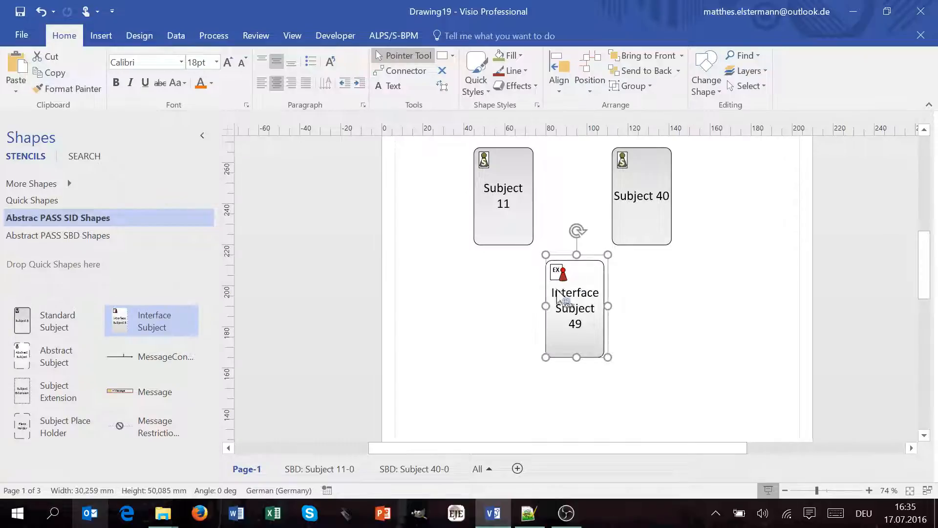
click(678, 347)
Step: Fill Subject 11 and the Interface Subject with green, and delete the Interface Subject
click(504, 211)
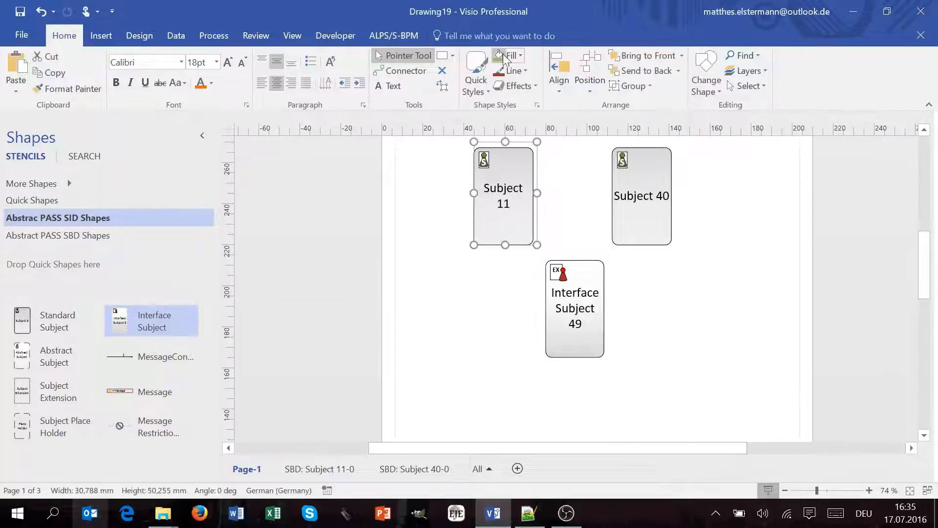
click(502, 56)
click(586, 280)
click(500, 56)
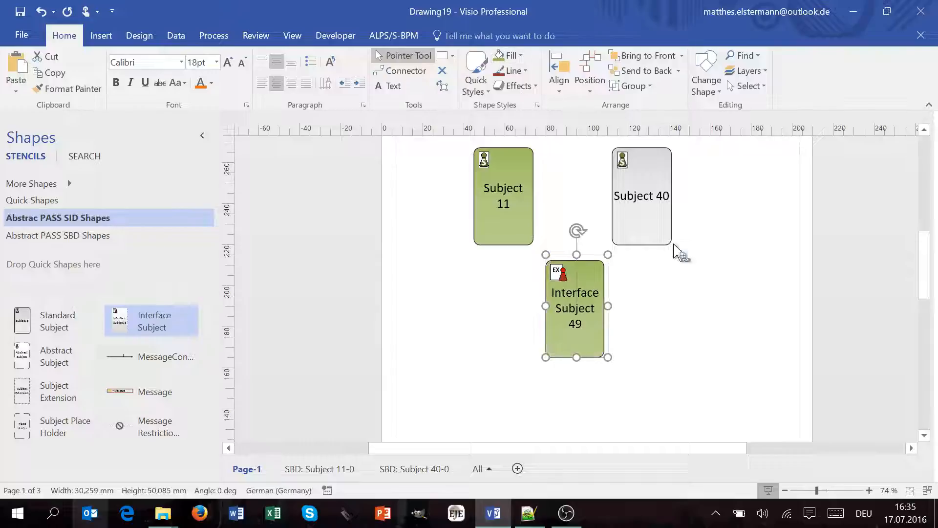
click(694, 346)
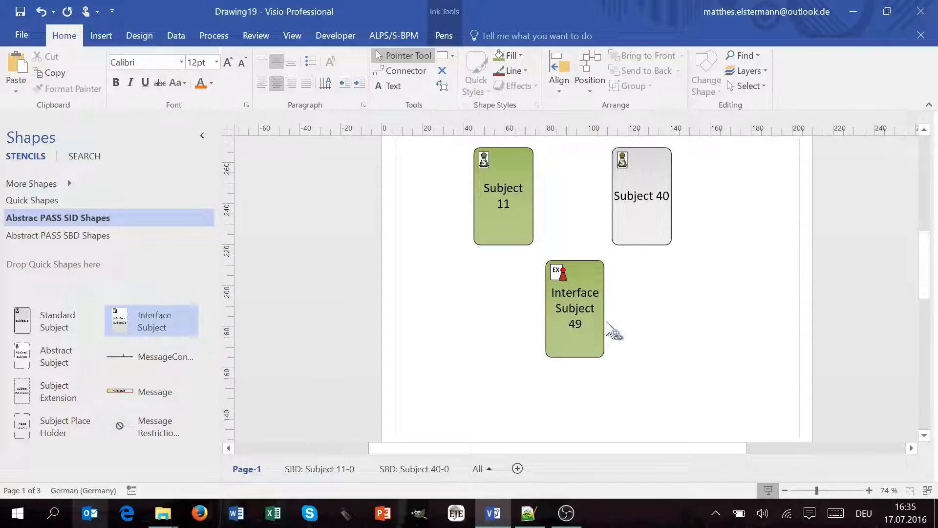
click(589, 342)
key(Delete)
Step: Copy Subject 40's gray formatting onto the green Subject 11, and move Subject 40 slightly farther from it
click(650, 225)
click(68, 89)
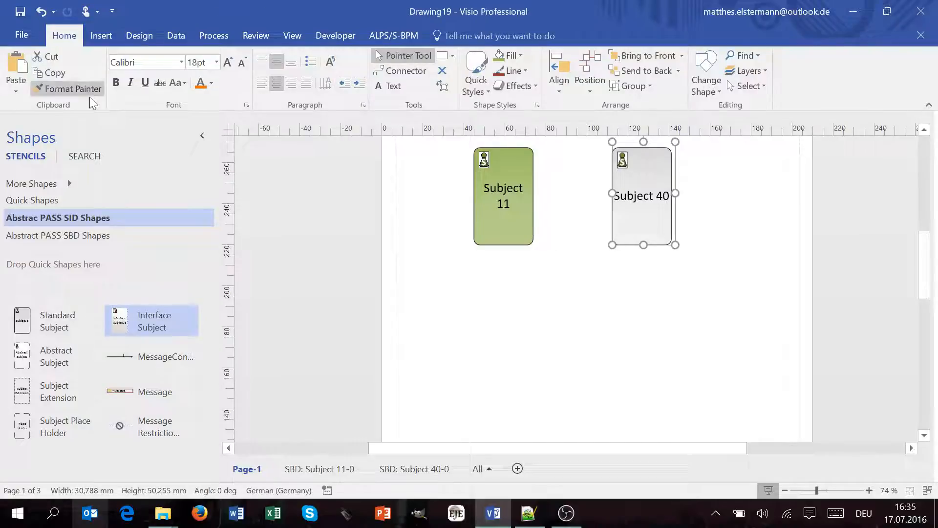
click(497, 180)
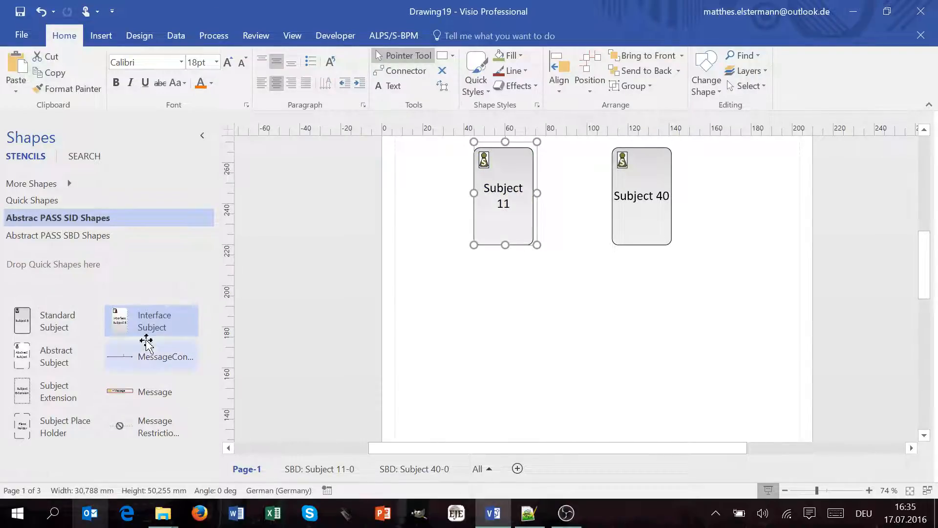
scroll(626, 299, up, 2)
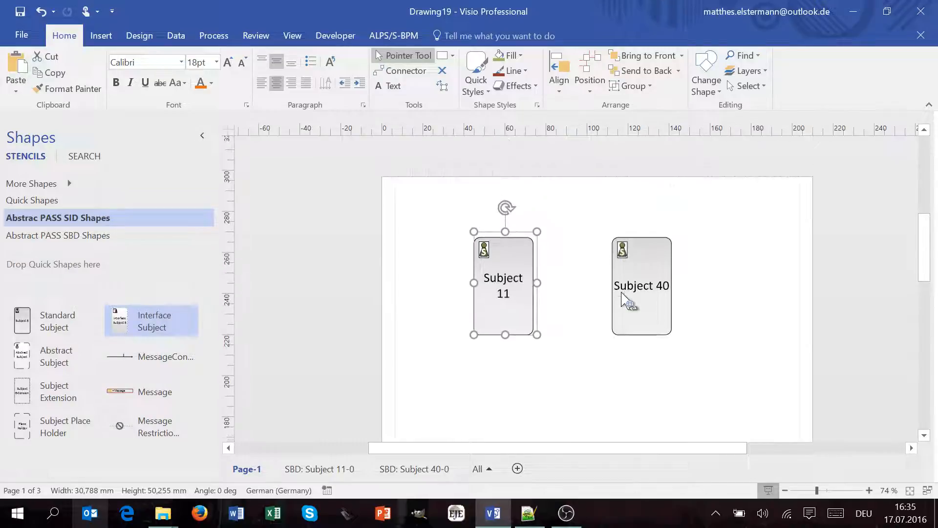
drag(647, 290, 673, 286)
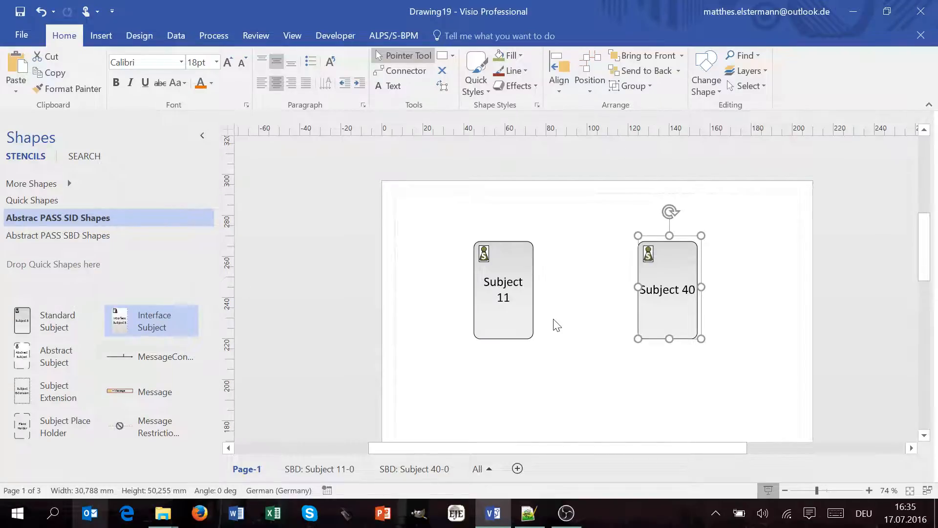
Step: Rename Subject 11 as "Custom" and enter the comment "This subject represent a customer in the process" in its shape data
double_click(516, 301)
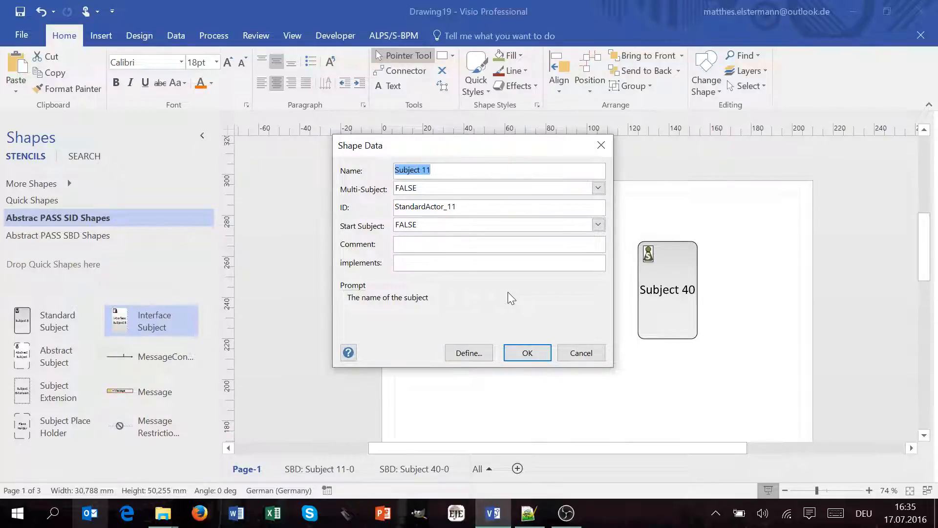
text(Custom)
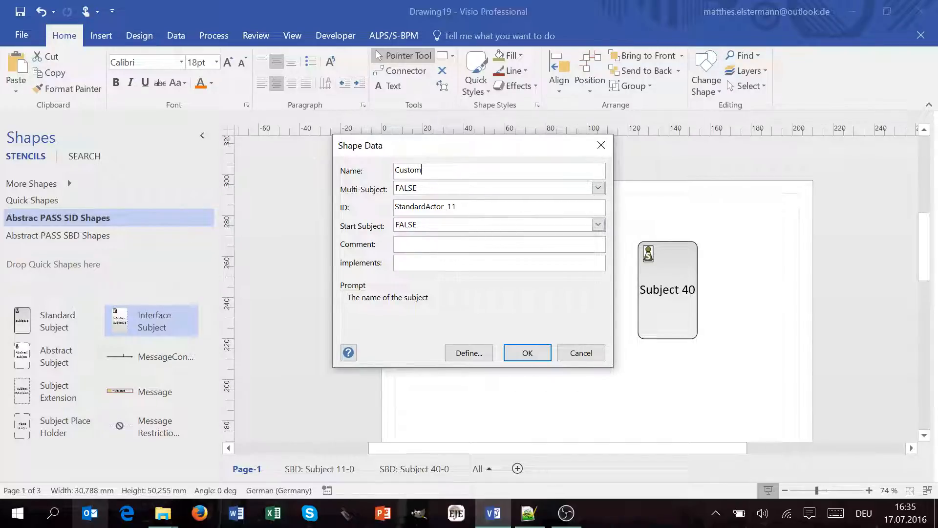
click(440, 207)
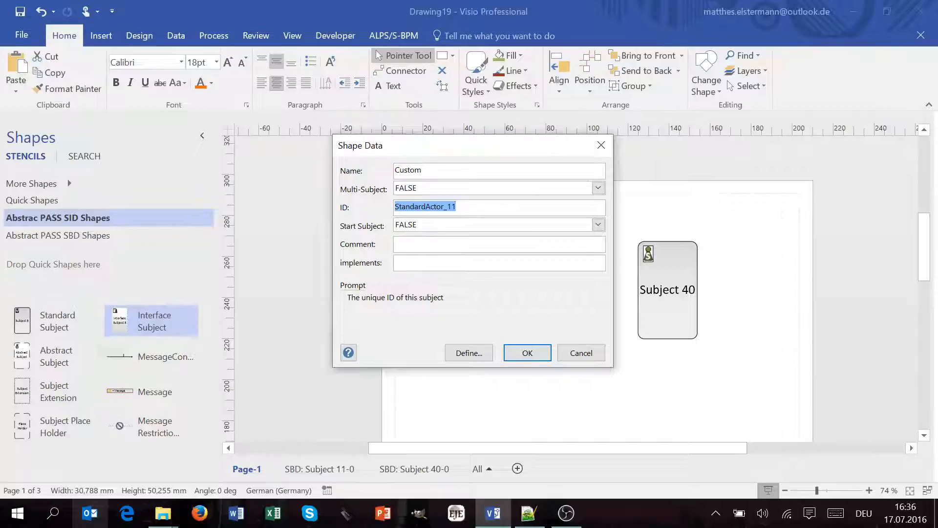
click(460, 207)
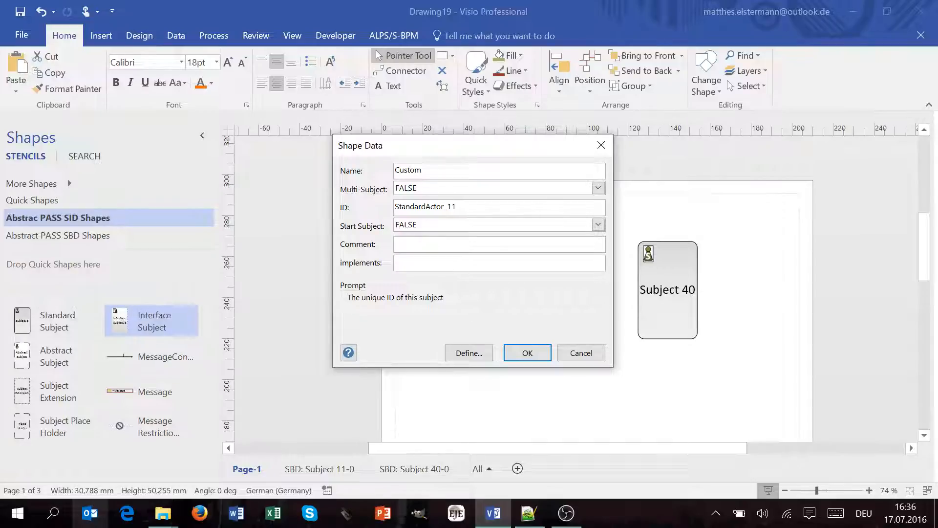
click(457, 245)
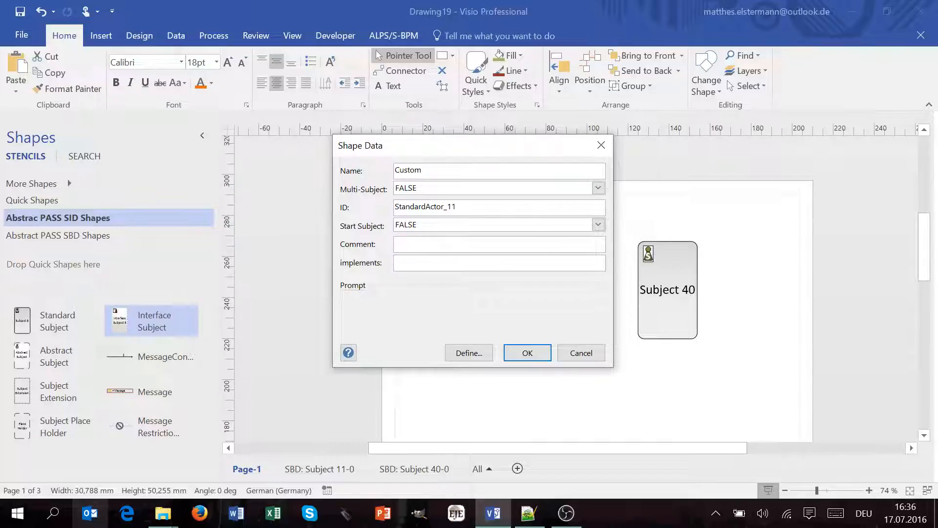
key(BackSpace)
text(This subje)
text(the process)
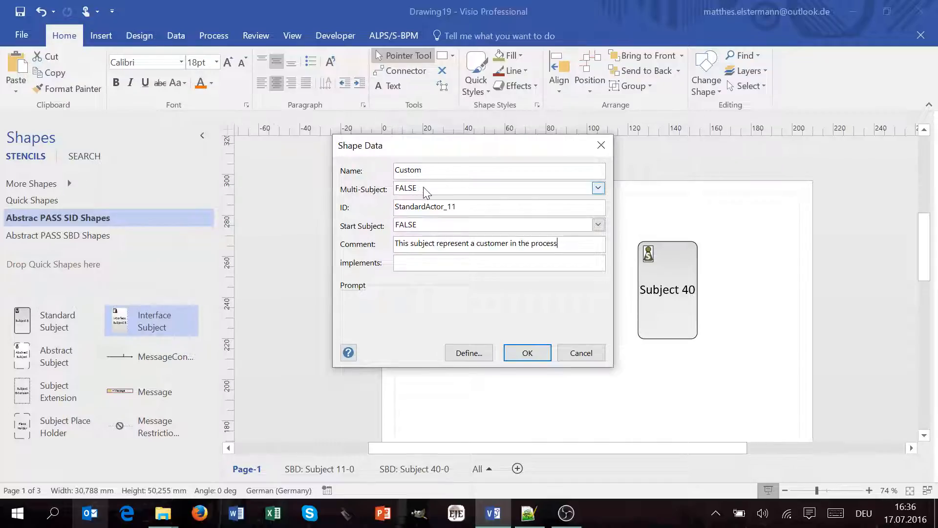
Step: Set both Multi-Subject and Start Subject to TRUE for the Custom subject and apply the shape data
drag(437, 144, 599, 152)
click(584, 197)
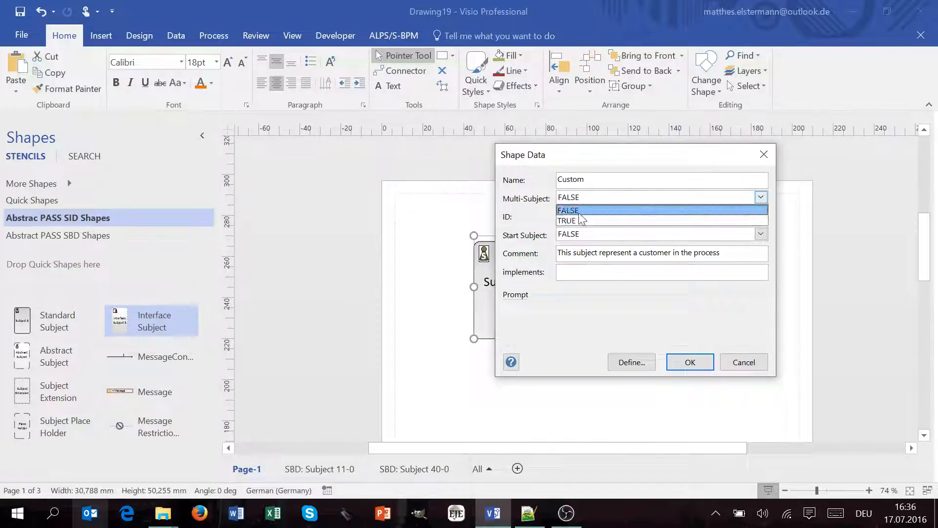
click(584, 220)
click(574, 235)
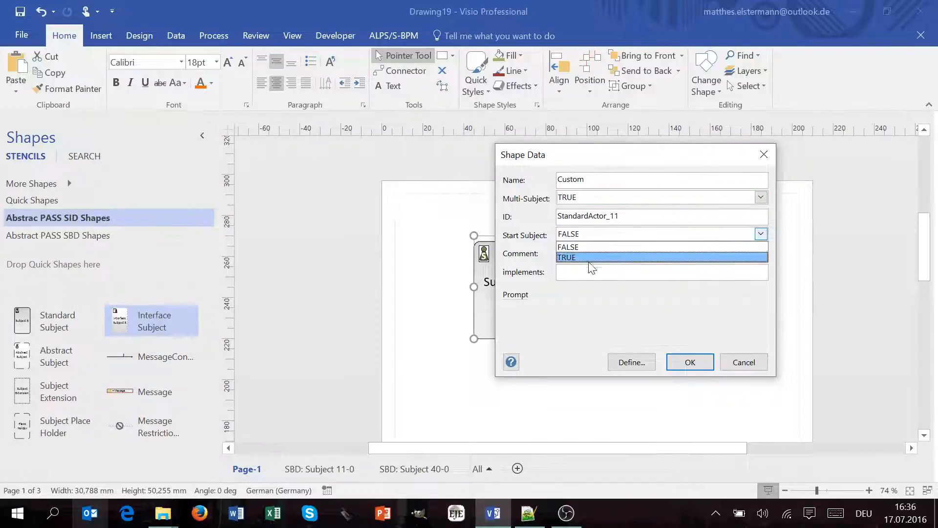
click(588, 259)
drag(573, 166, 627, 184)
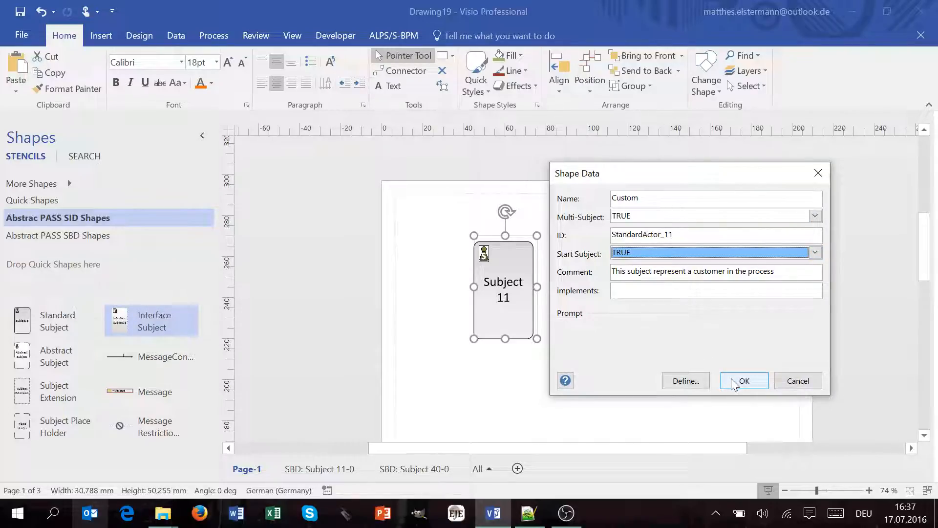
click(743, 380)
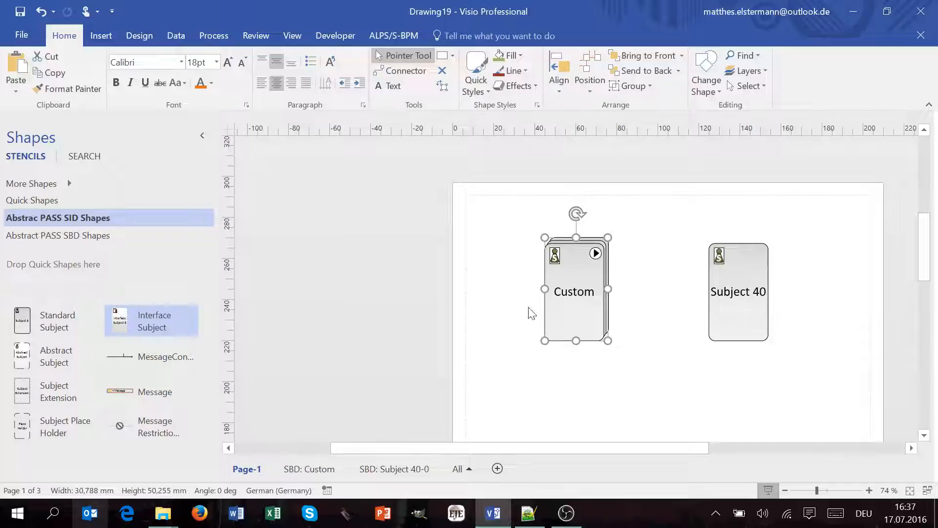
Step: Turn off the Multi-Subject option of the Custom subject directly on the shape
click(665, 290)
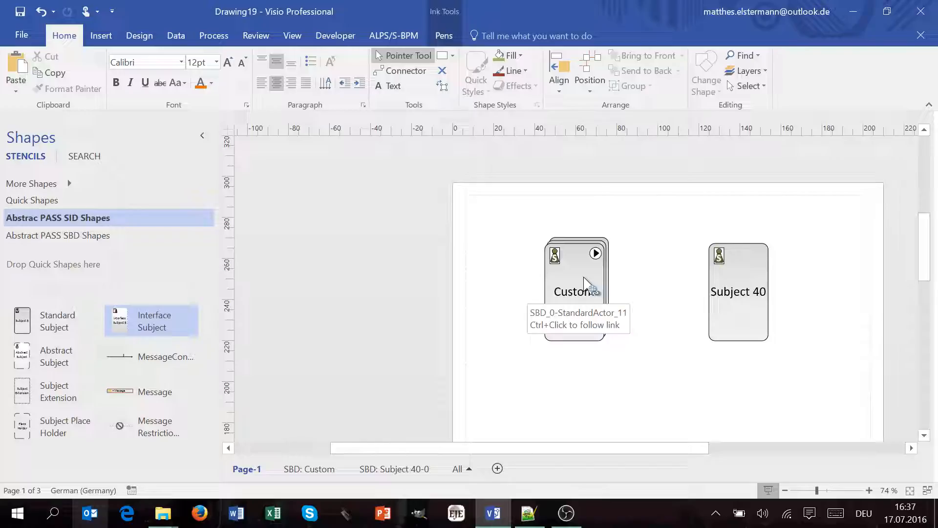
right_click(587, 295)
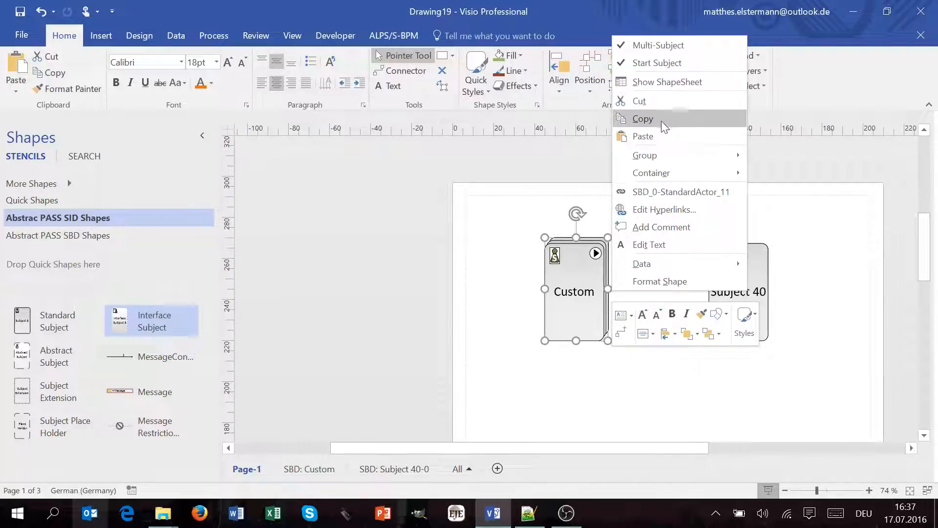
click(670, 48)
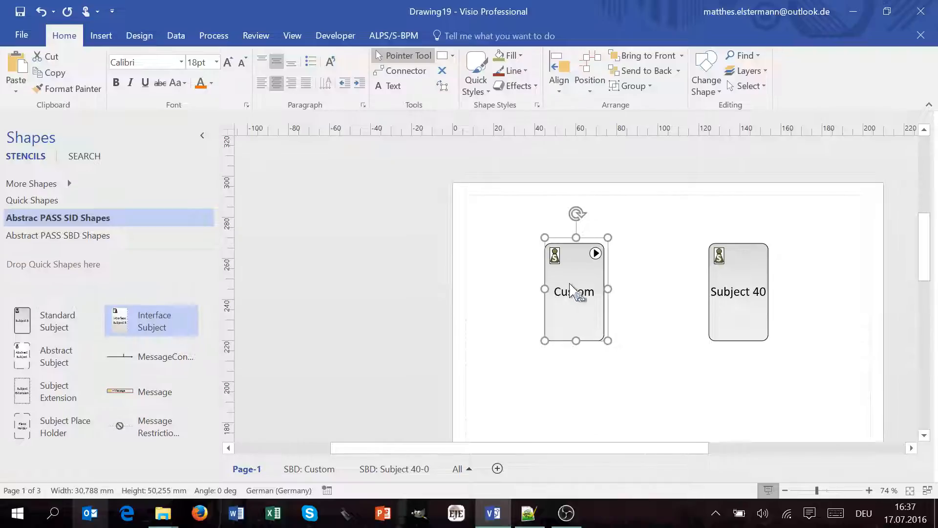
Step: Toggle the Custom subject's Multi-Subject option on and off again
right_click(581, 291)
click(650, 43)
right_click(589, 308)
click(676, 74)
Step: Move the Custom and Subject 40 shapes closer to the page's left edge and display the Shape Data window
drag(586, 294, 548, 294)
drag(757, 288, 700, 288)
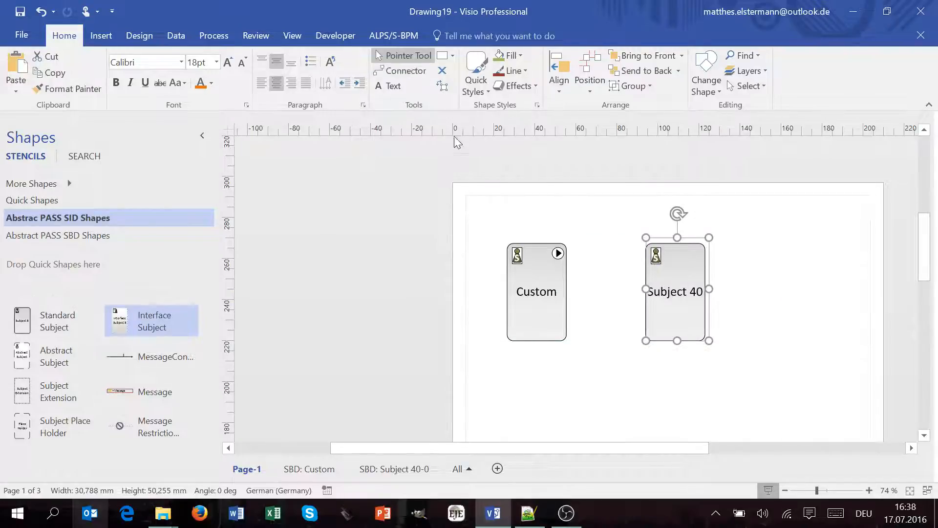
click(292, 36)
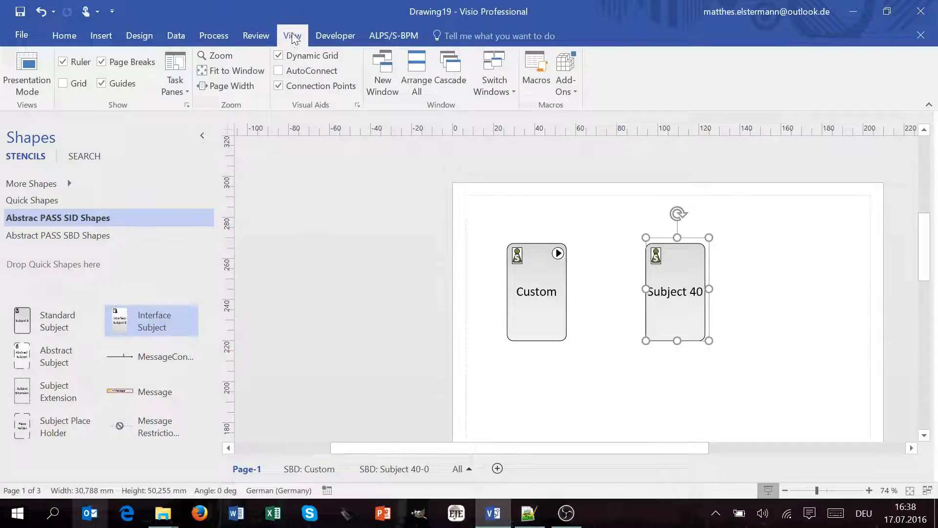
click(181, 90)
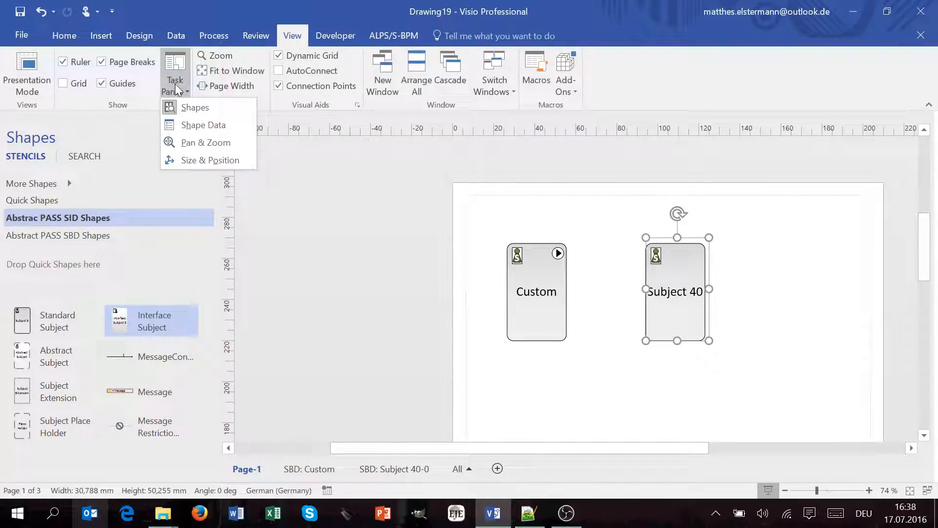
click(201, 125)
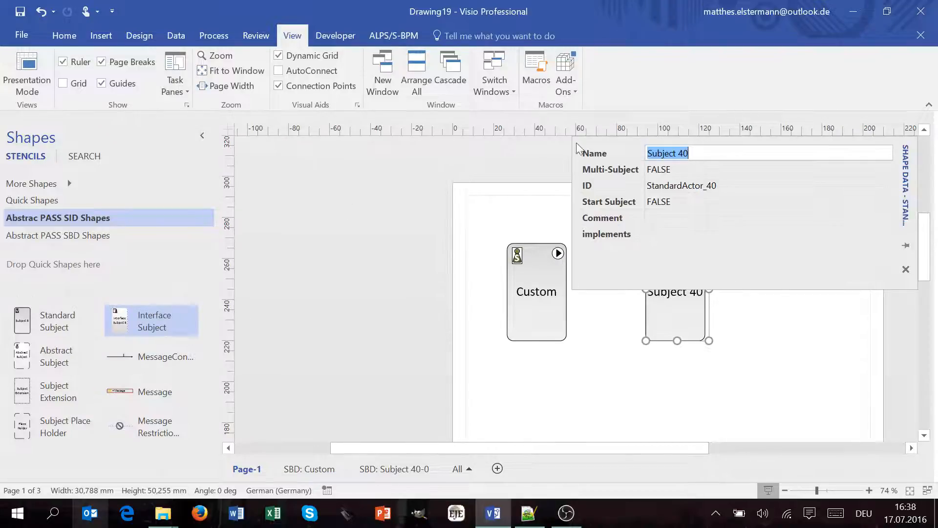
drag(640, 446, 748, 445)
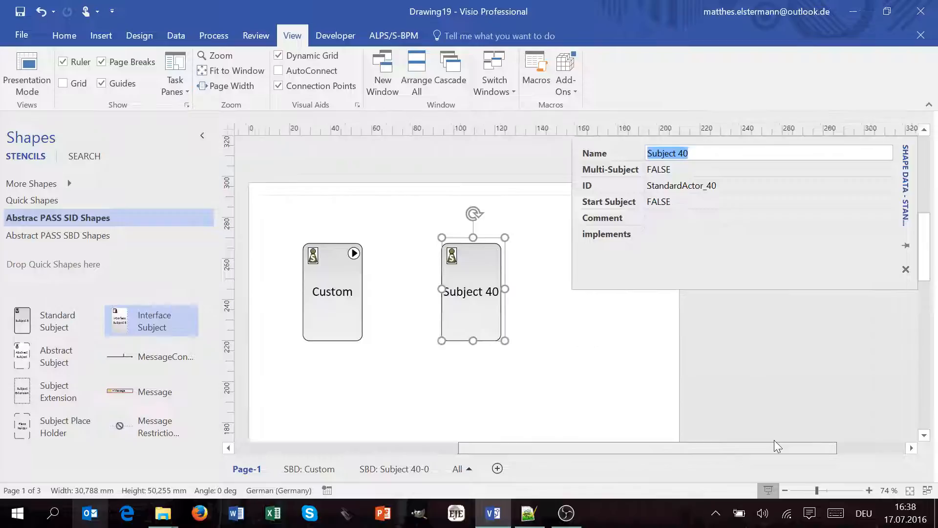
Step: Switch the Custom subject's Multi-Subject value to TRUE, FALSE and back to TRUE in the Shape Data window
click(335, 288)
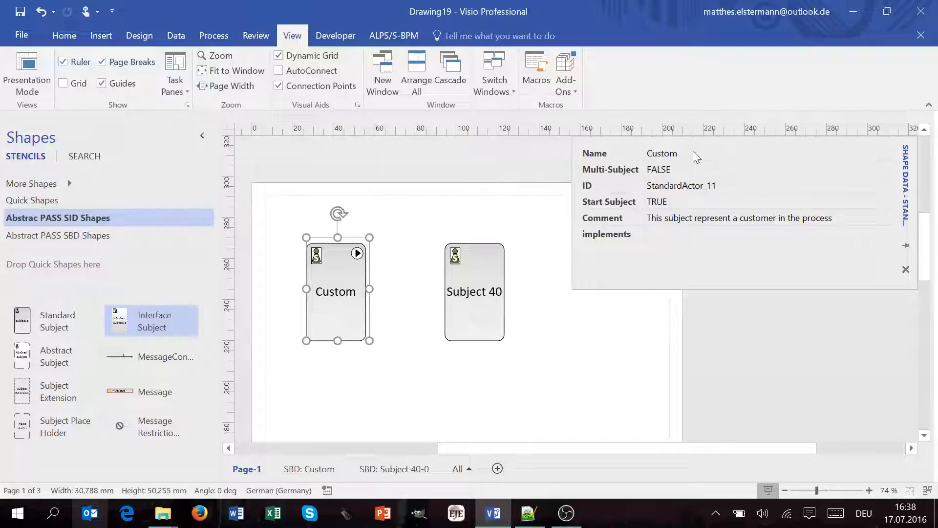
click(699, 168)
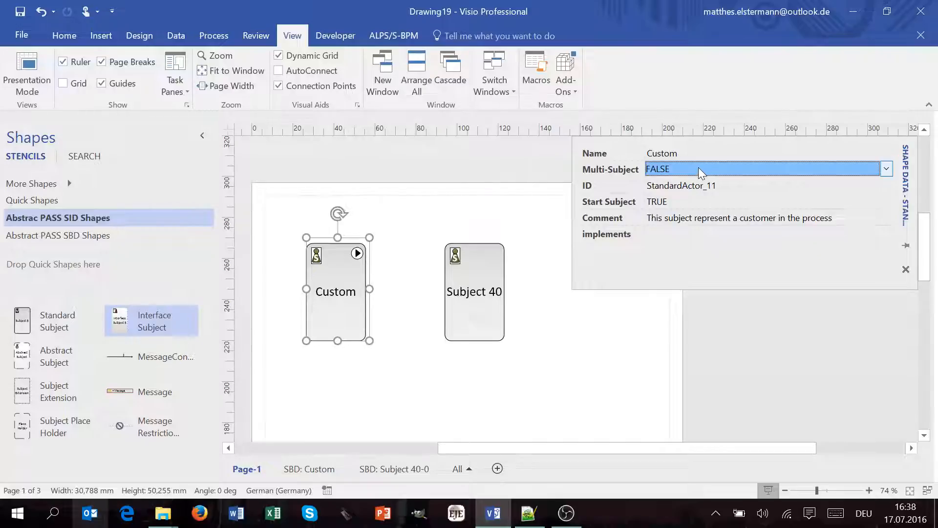
click(885, 170)
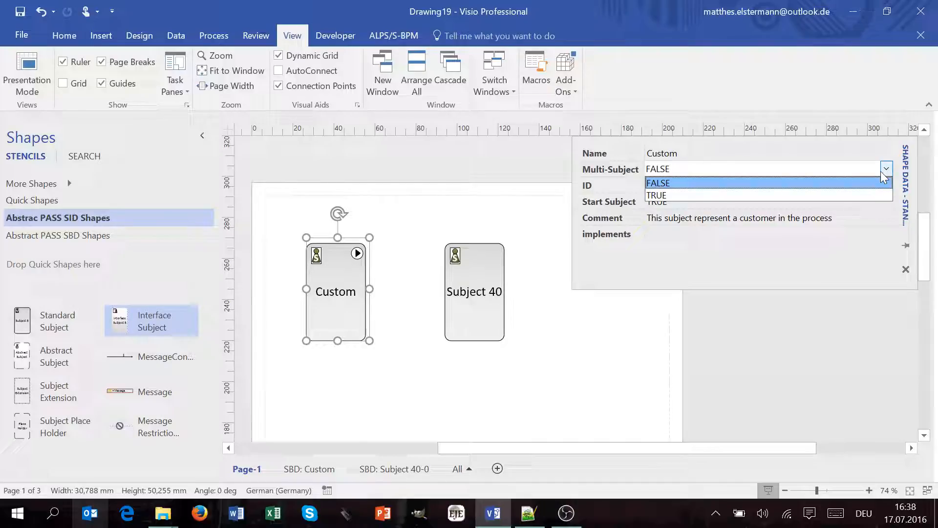
click(800, 195)
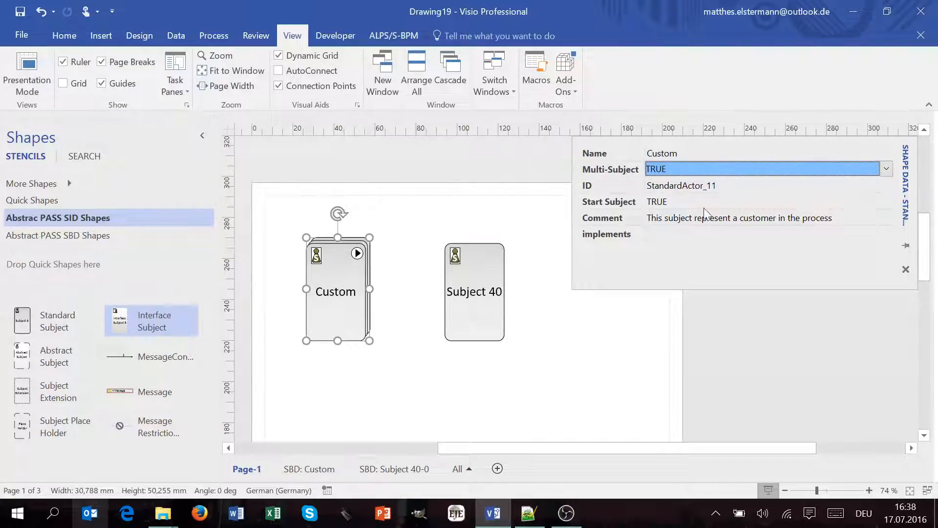
click(676, 169)
click(671, 182)
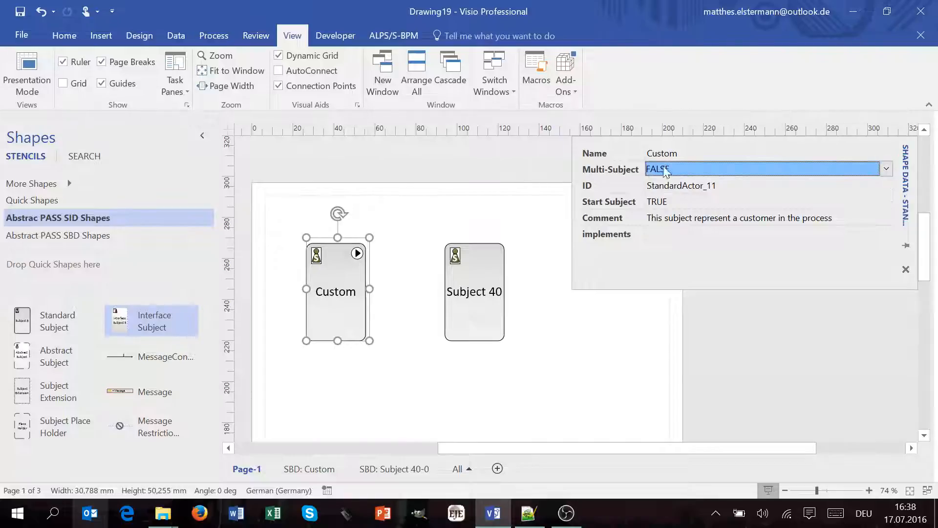
click(670, 168)
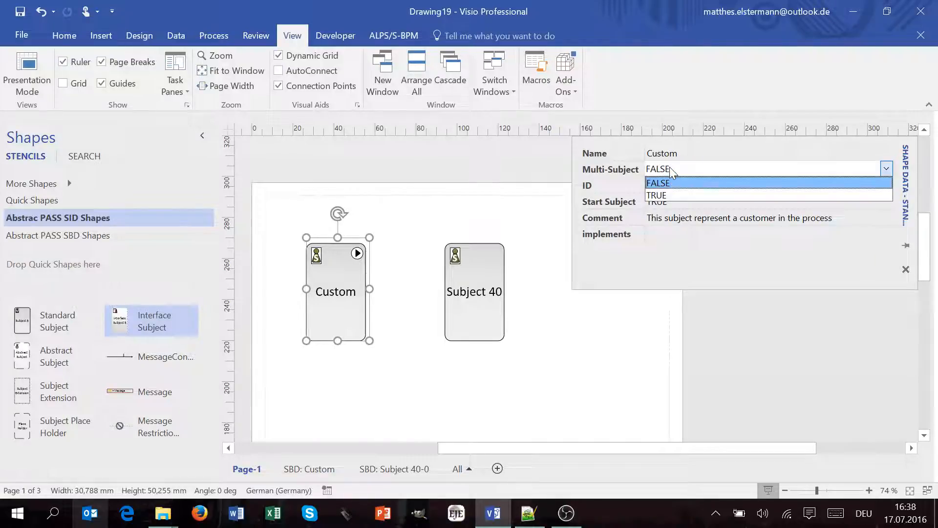
click(676, 195)
Step: Set Multi-Subject to FALSE in the Custom subject's own Shape Data dialog and apply it
double_click(333, 277)
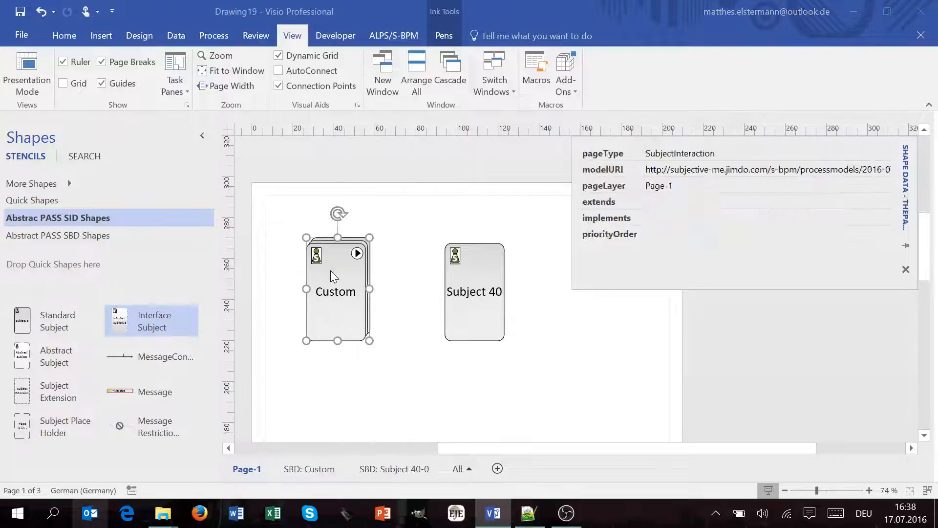
drag(361, 142, 398, 150)
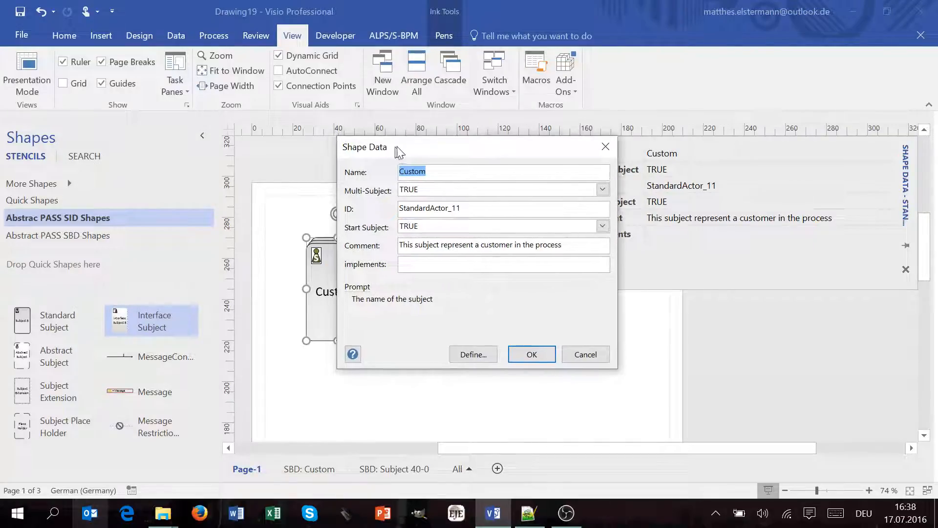
click(456, 192)
click(450, 212)
click(556, 358)
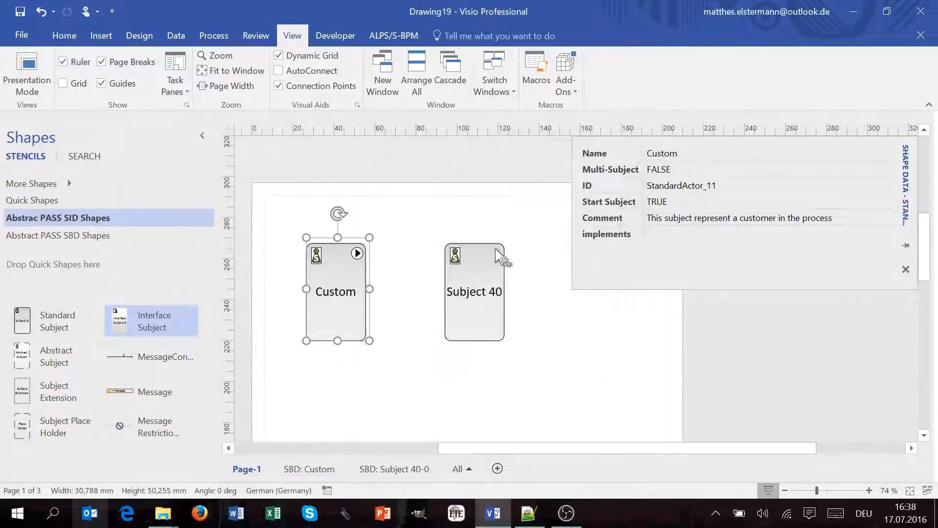
Step: Rename Subject 40 as "Supplier" in the Shape Data window
click(438, 304)
click(491, 300)
click(674, 153)
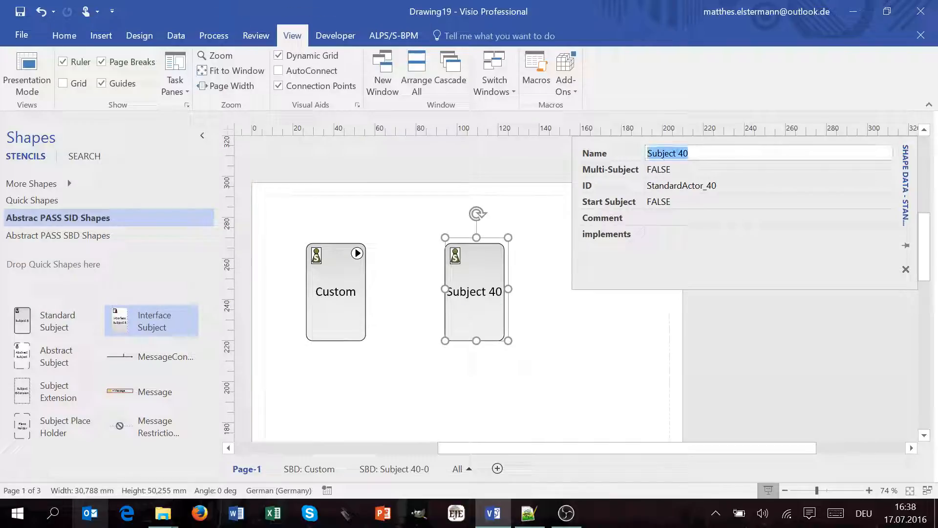
text(Cu)
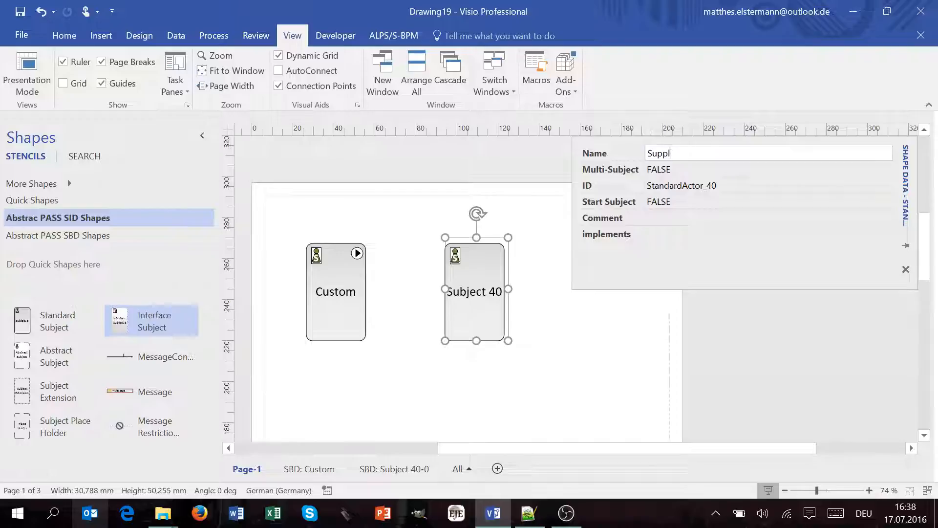
text(pplier)
key(Return)
Step: Set Multi-Subject to TRUE for the Supplier subject and close the Shape Data window
click(886, 169)
click(860, 192)
click(906, 269)
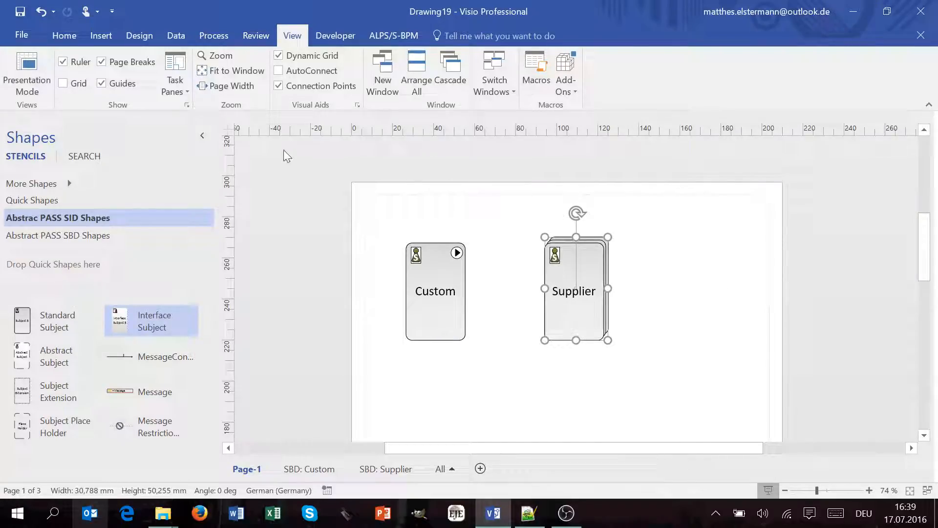
Step: Show the Size & Position window and place the Supplier subject at X 100 mm, Y 240 mm
click(182, 91)
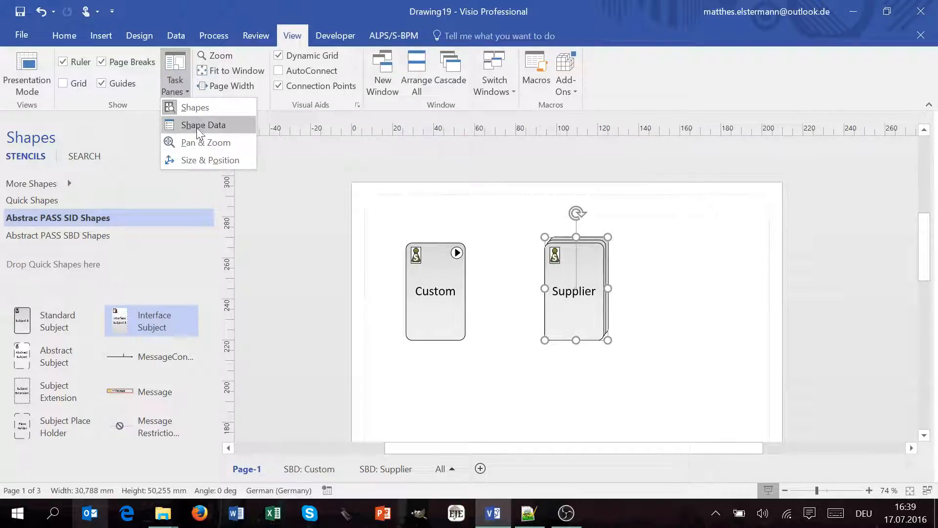
click(201, 159)
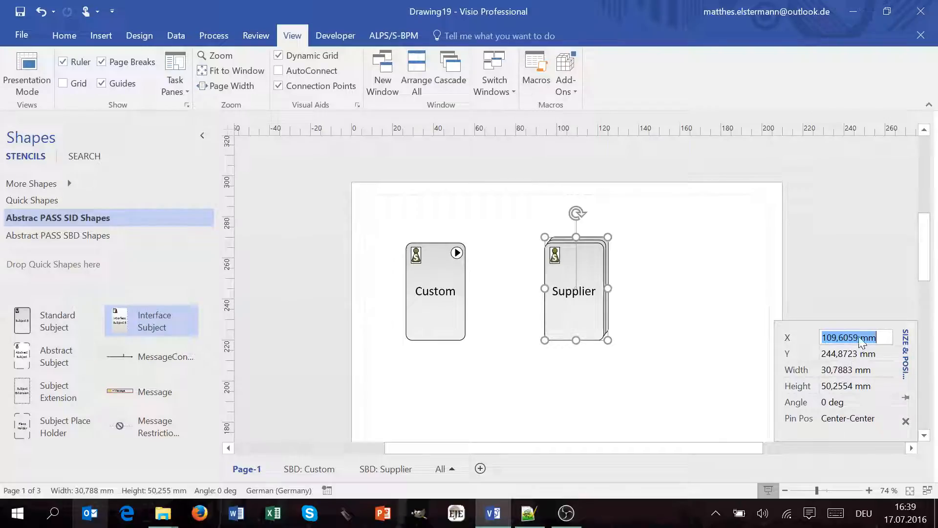
text(100)
key(Return)
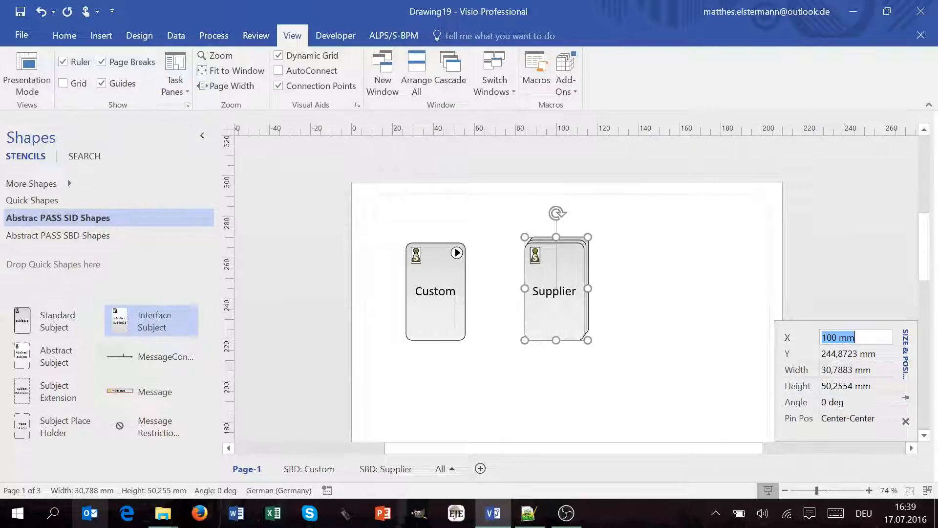
click(853, 351)
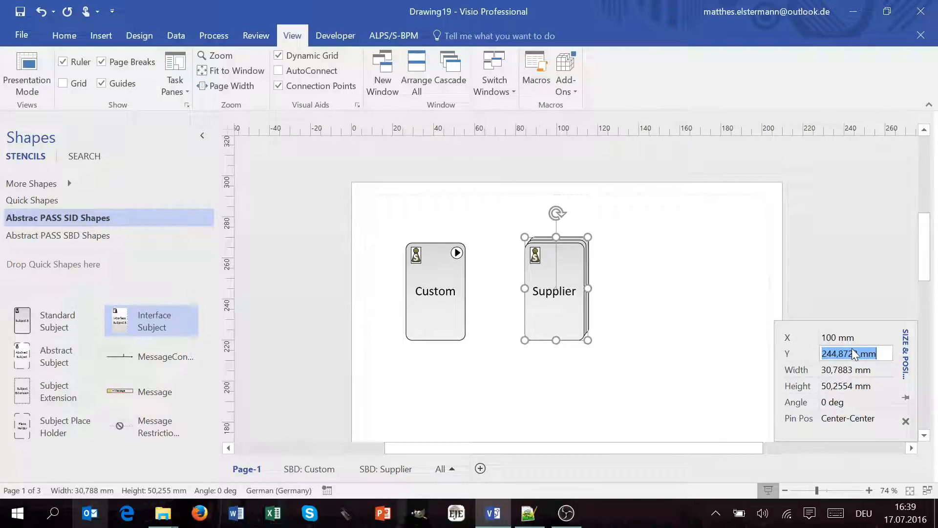
text(240)
key(Return)
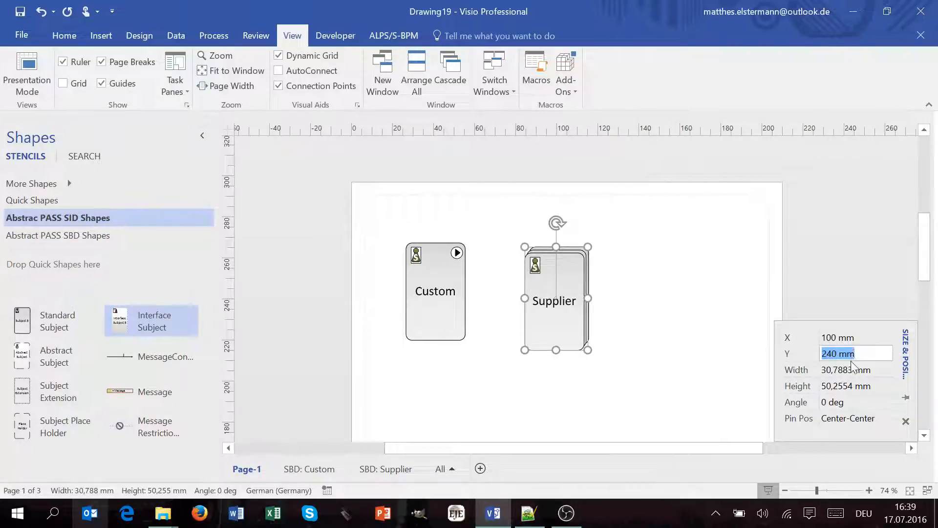
Step: Set the Supplier subject's width to 30 mm and height to 50 mm, then deselect it
key(Tab)
text(30)
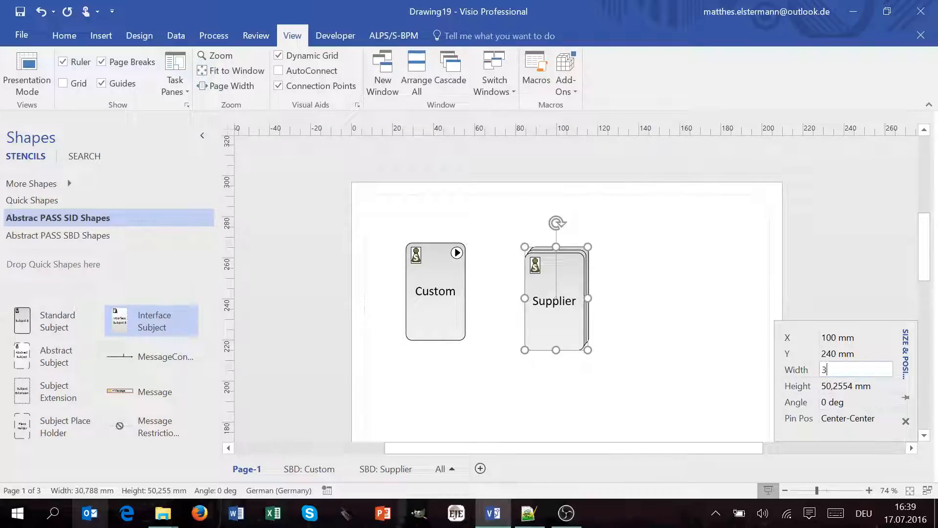
key(Return)
click(867, 388)
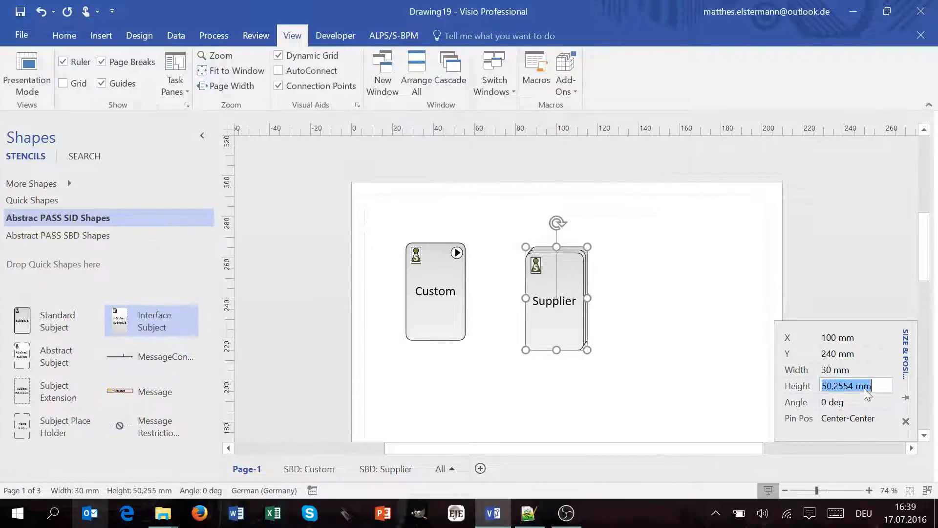
text(50)
key(Return)
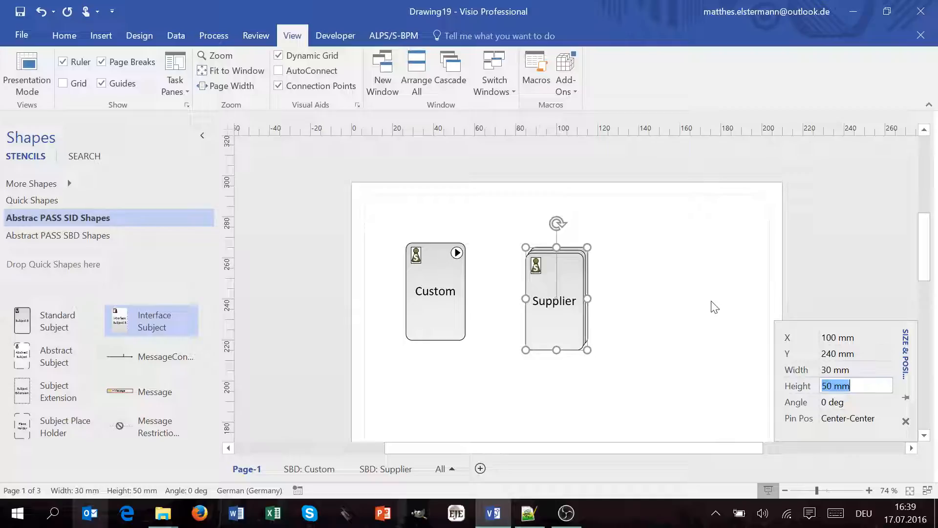
click(730, 359)
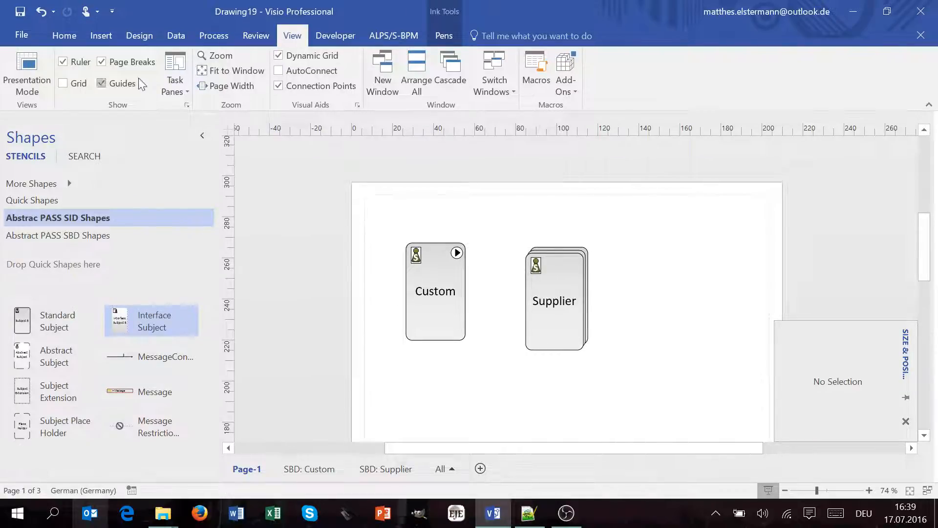
Step: Select the Supplier and Custom subjects together, with Supplier as the primary shape, and set their height to 50 mm
click(546, 282)
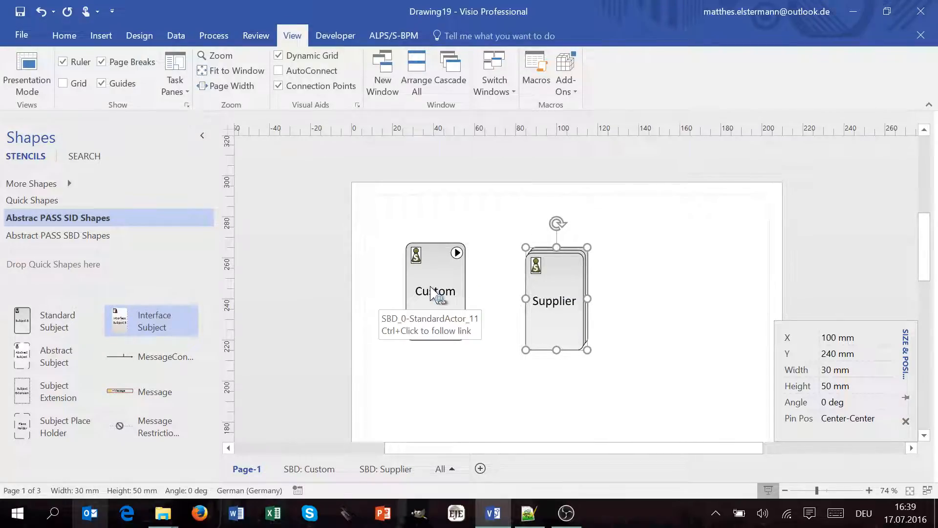
drag(334, 202, 637, 371)
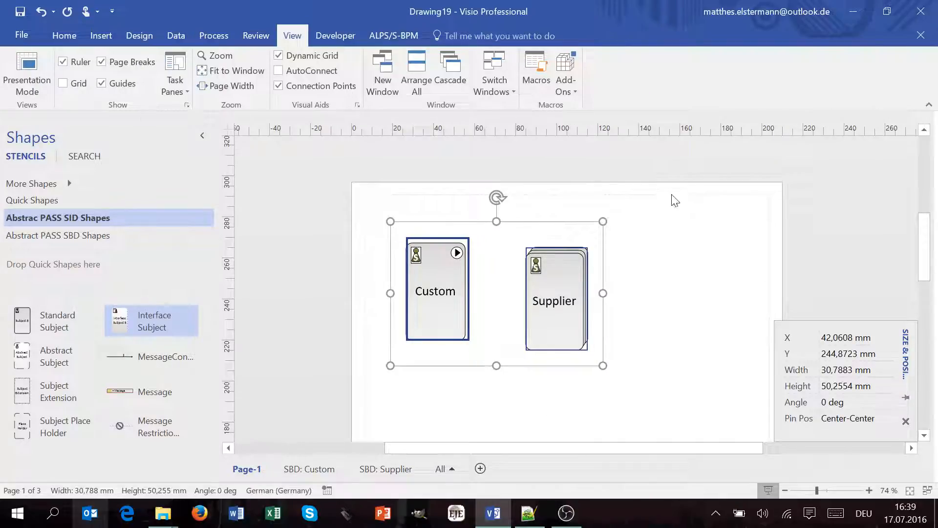
click(620, 271)
click(537, 302)
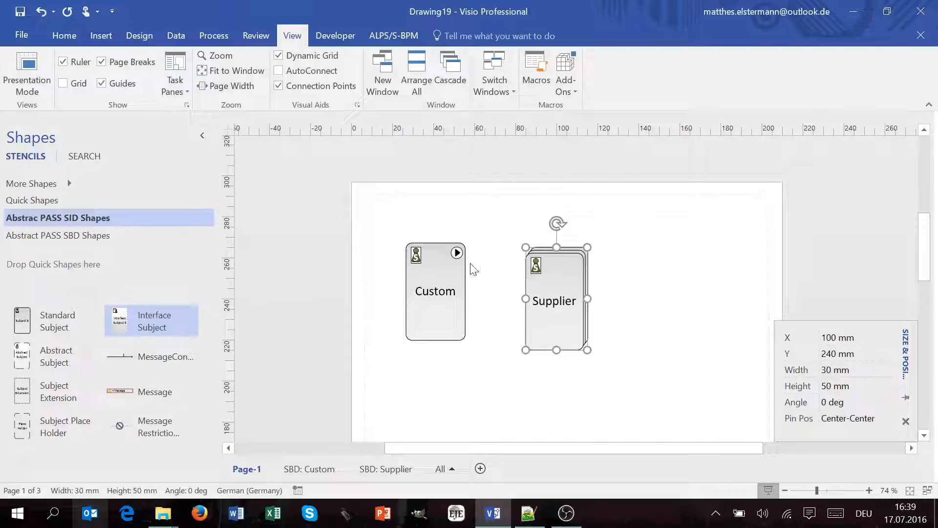
shift+click(441, 276)
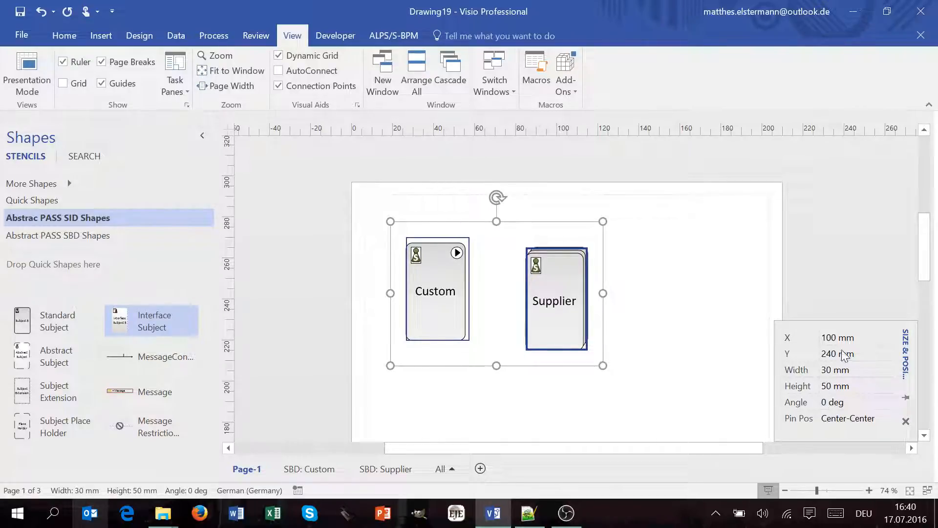
click(845, 386)
text(30)
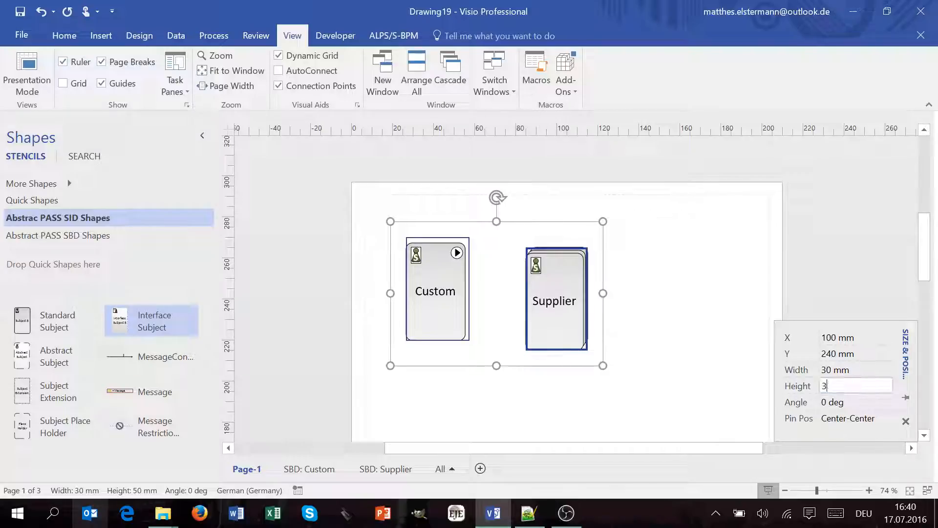
key(Return)
text(50)
key(Return)
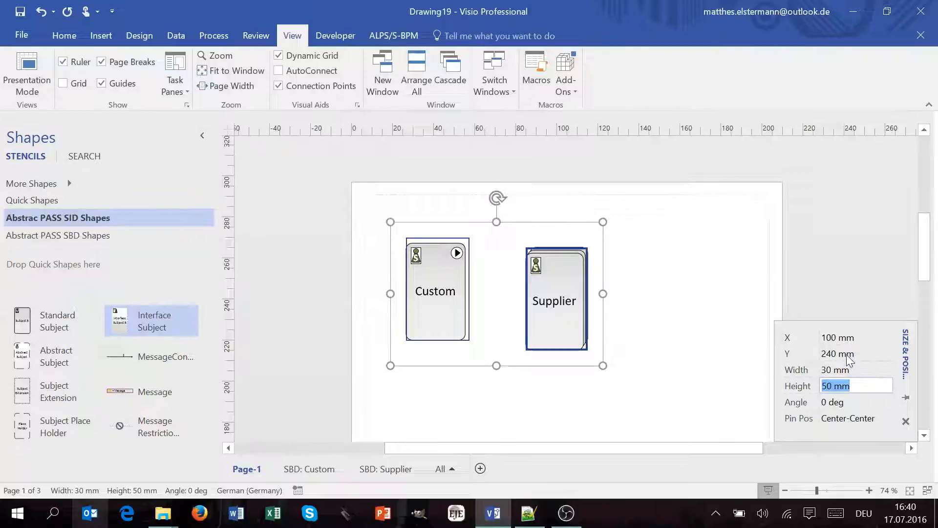
Step: Align the top edge of the Custom subject with the Supplier subject and clear the selection
click(73, 37)
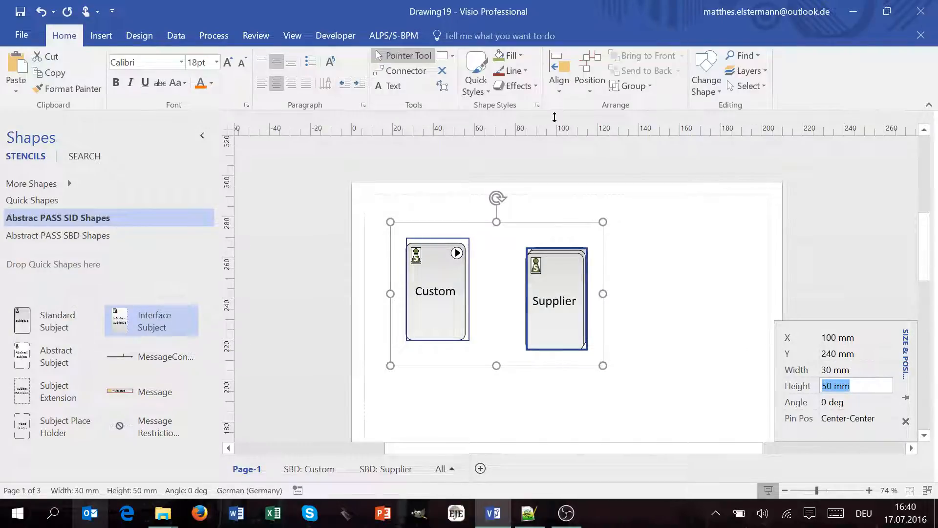
click(569, 90)
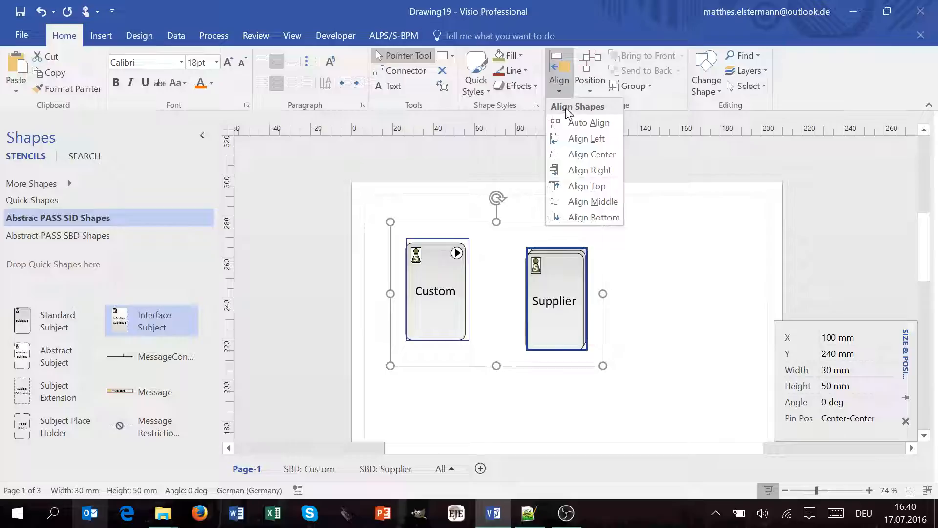
click(604, 190)
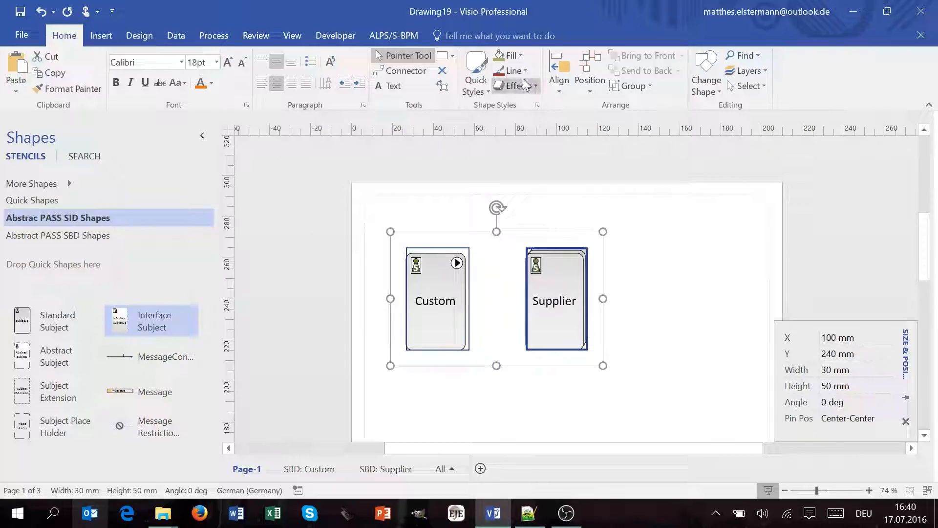
click(660, 217)
Step: Move the Custom subject out of line, then reselect it after Supplier and align their tops again
drag(433, 292, 445, 271)
drag(368, 169, 660, 317)
click(661, 318)
click(570, 286)
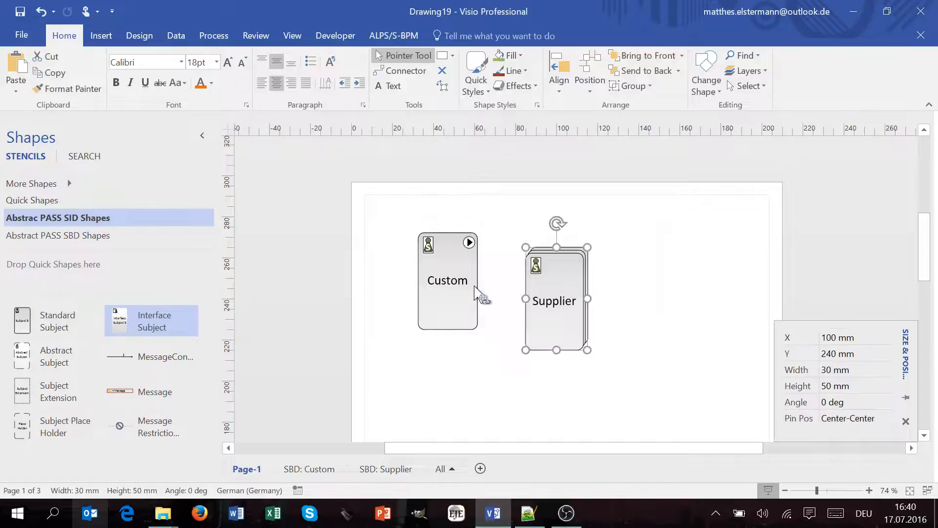
shift+click(448, 264)
click(559, 82)
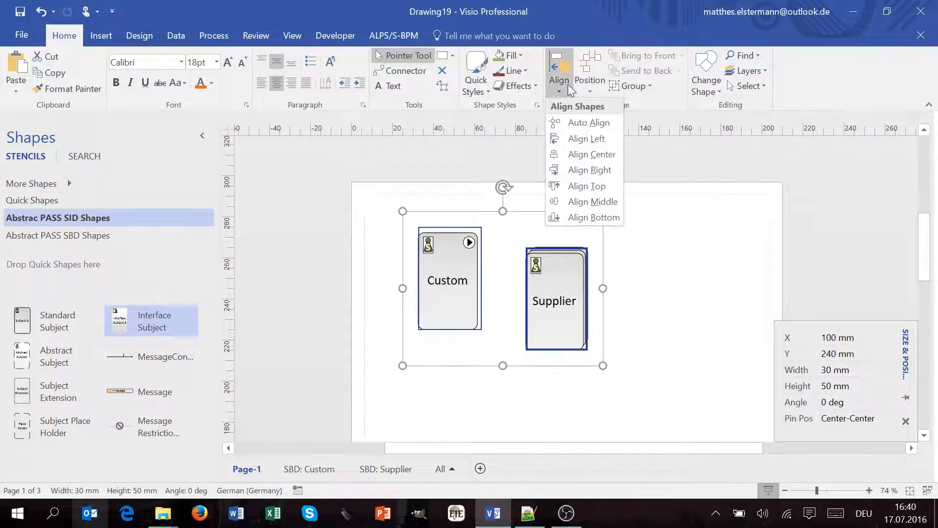
click(604, 186)
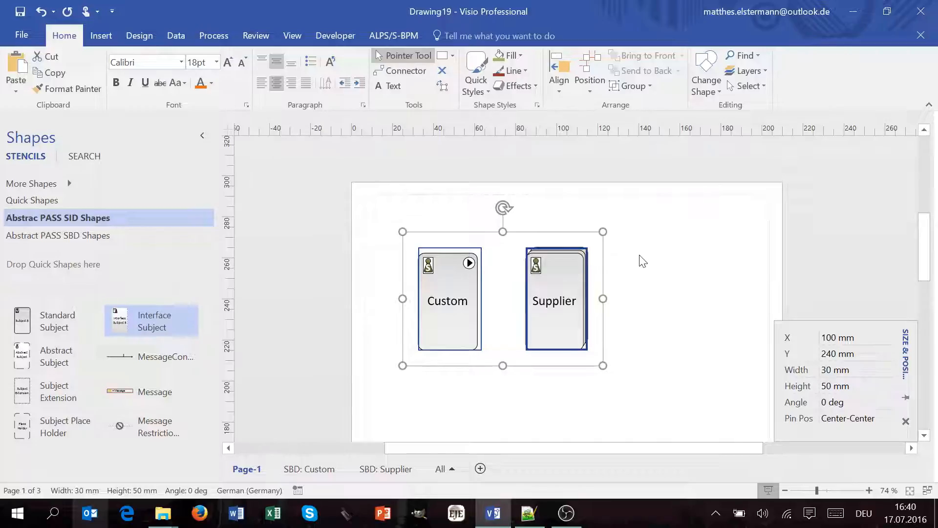
Step: Widen the gap between the subjects by moving Supplier to about X 123 mm and Custom to about X 55 mm, both at Y 240 mm
click(663, 283)
drag(587, 301, 635, 299)
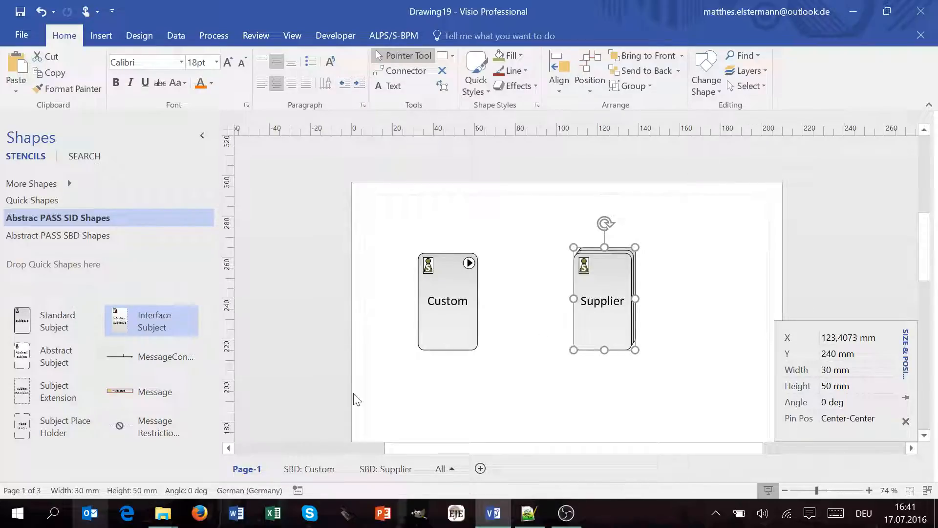
drag(450, 302, 480, 330)
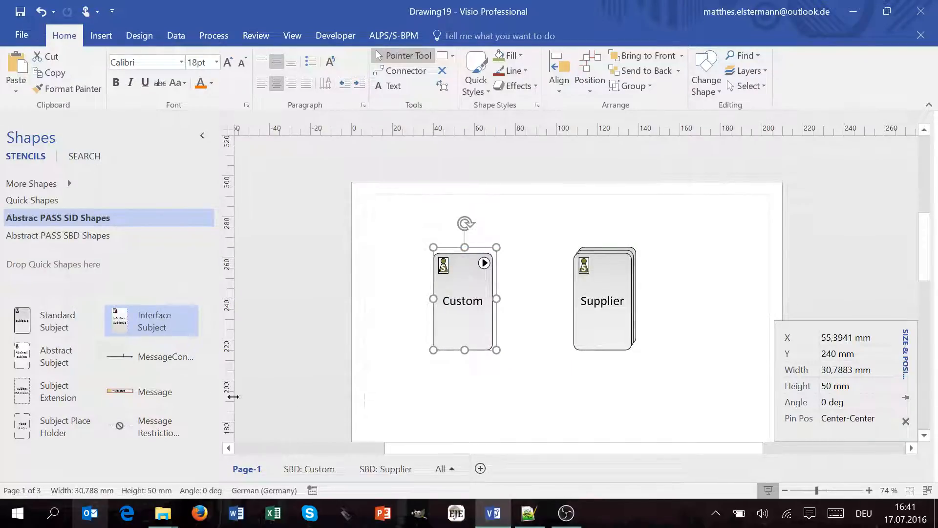
Step: Place a MessageConnector shape from the stencil on the page above the two subjects
click(141, 356)
drag(130, 362, 541, 208)
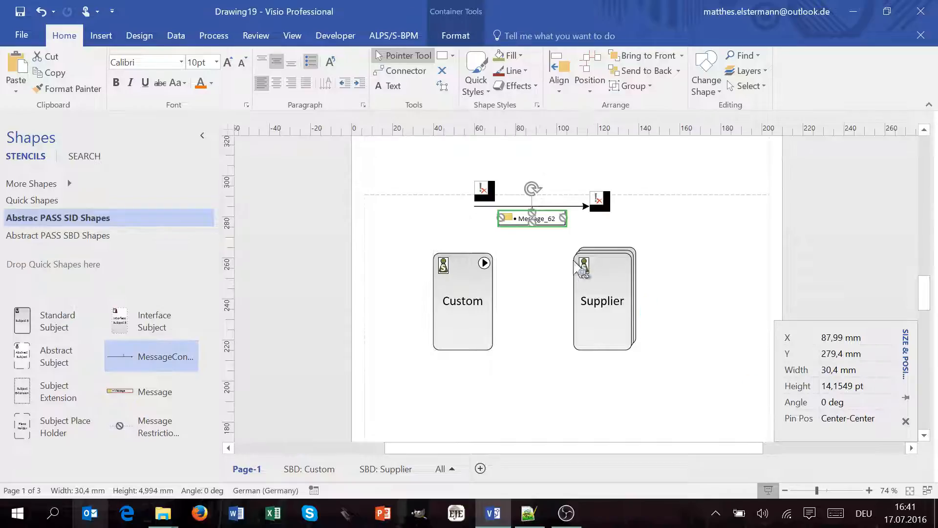
click(631, 233)
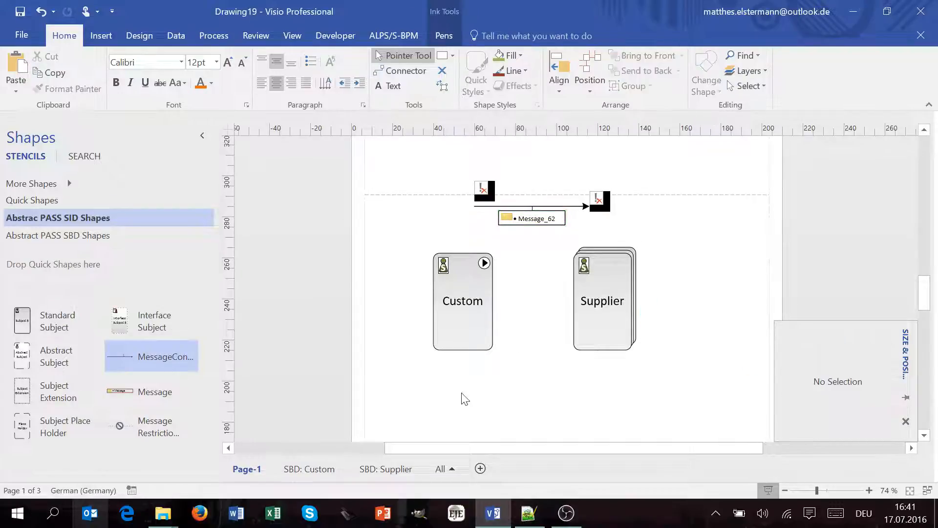
Step: Connect the message connector from Custom's edge to Supplier's edge at about Y 252 mm and bring its message box closer to the line
click(475, 206)
drag(474, 205, 498, 274)
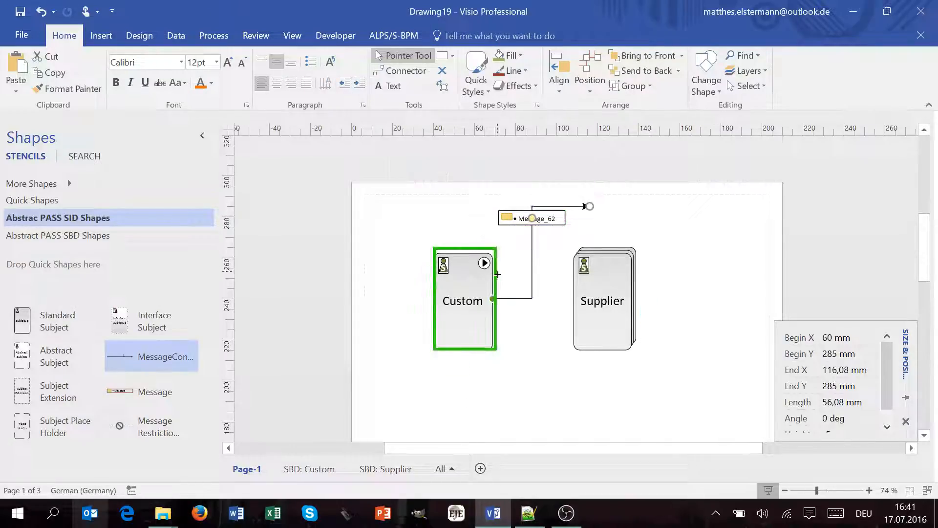
drag(589, 206, 573, 274)
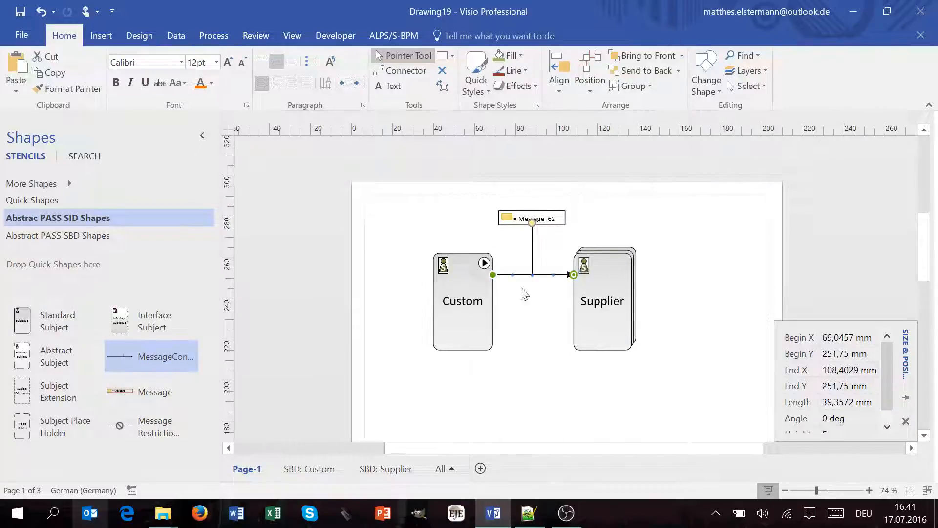
drag(532, 228, 536, 249)
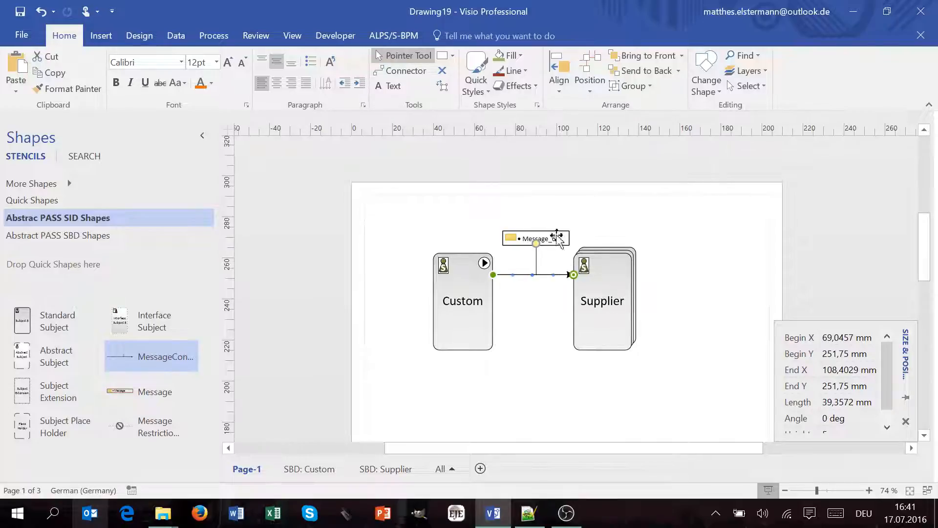
Step: Rename the message on the connector as "Ordern" in its Shape Data dialog
scroll(544, 276, up, 3)
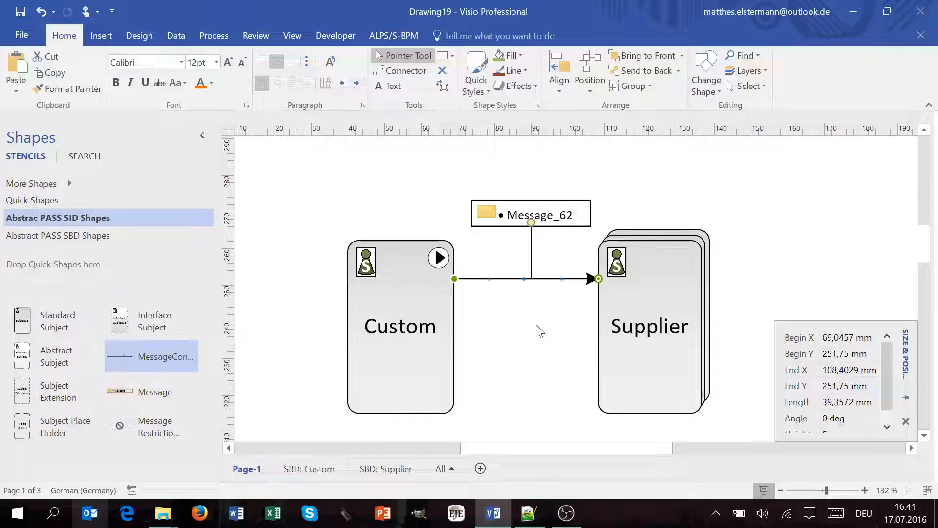
click(532, 215)
double_click(537, 215)
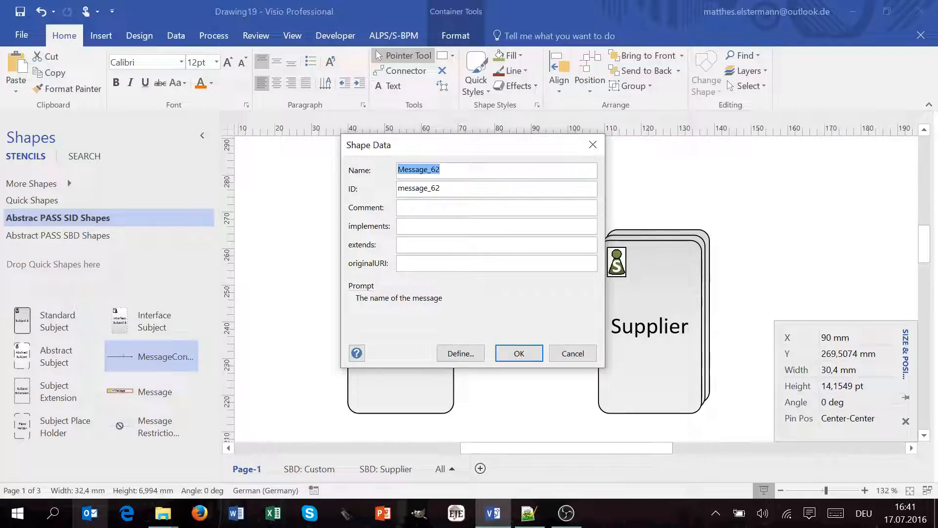
text(Ordern)
key(Return)
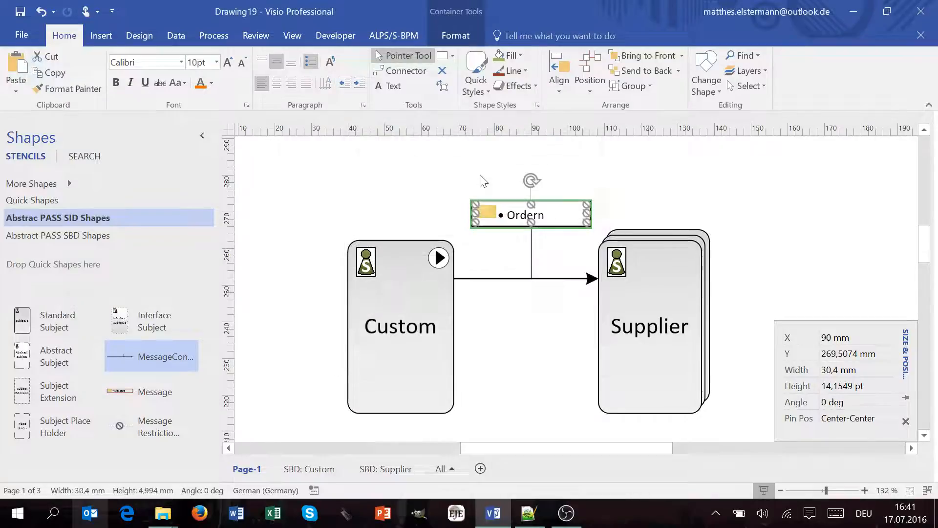
Step: Review the Ordern message's Shape Data fields and close the dialog with the values as they are
double_click(517, 211)
click(402, 210)
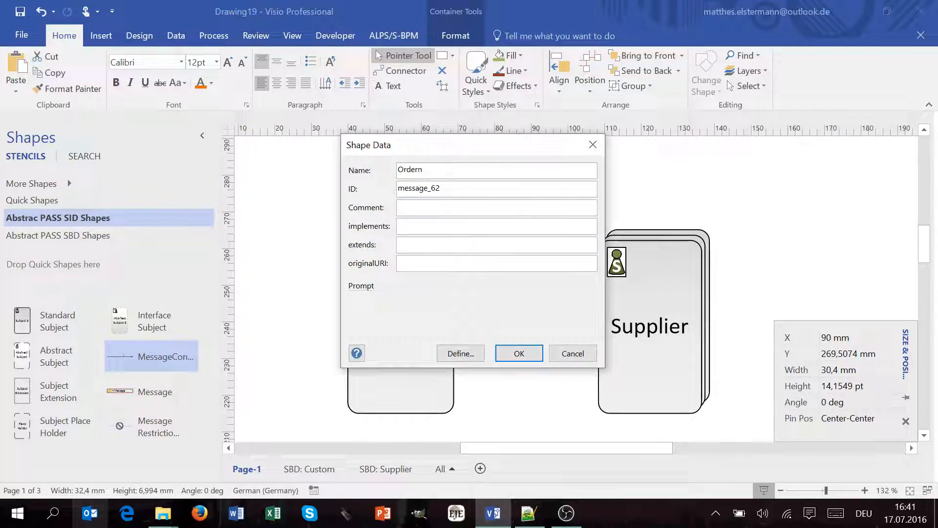
click(519, 353)
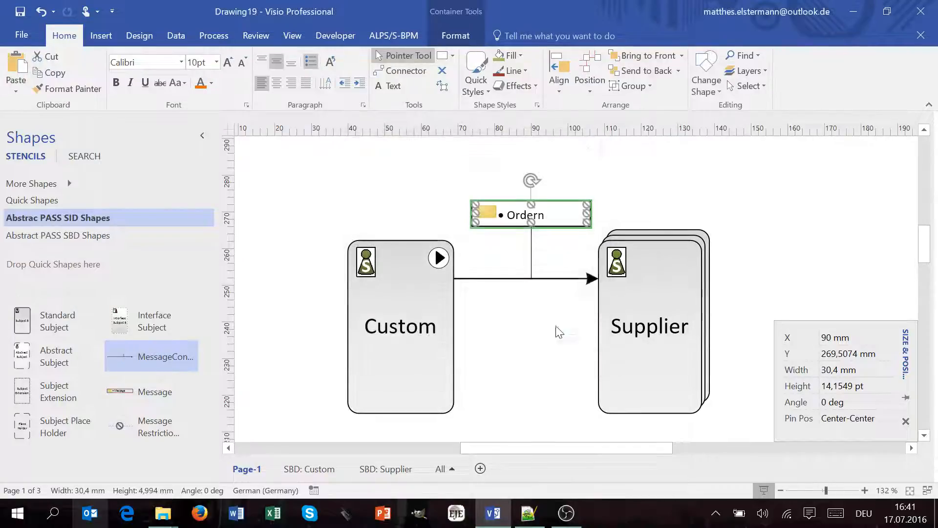
Step: Select the message connector and shift its Ordern message box slightly farther above the line
click(563, 254)
click(548, 279)
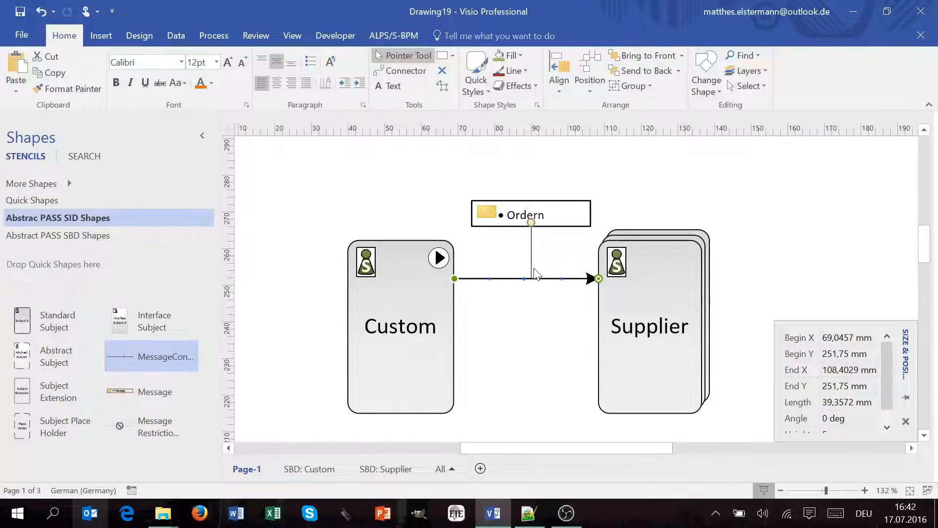
click(497, 290)
click(494, 279)
drag(531, 223, 491, 202)
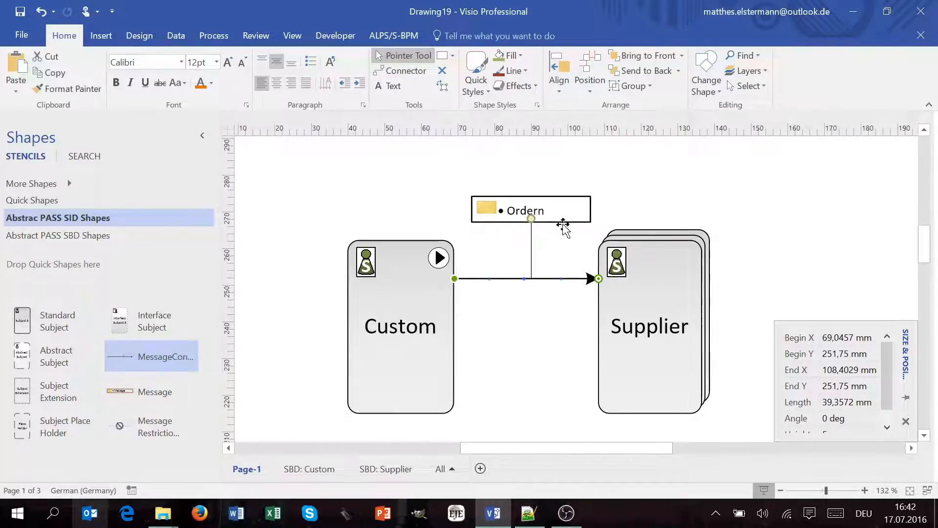
Step: Take the Ordern message out of its message box, place it loose at about Y 284 mm, and put it back inside
click(563, 224)
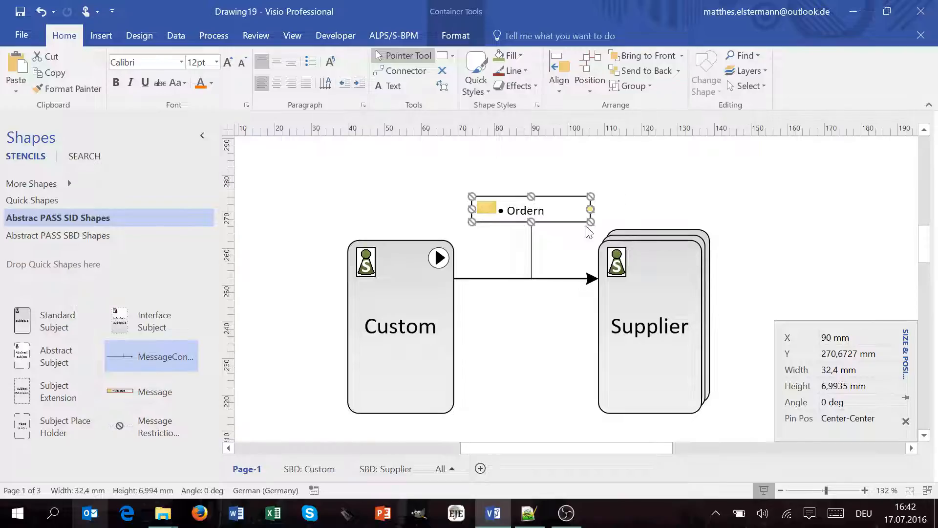
click(516, 175)
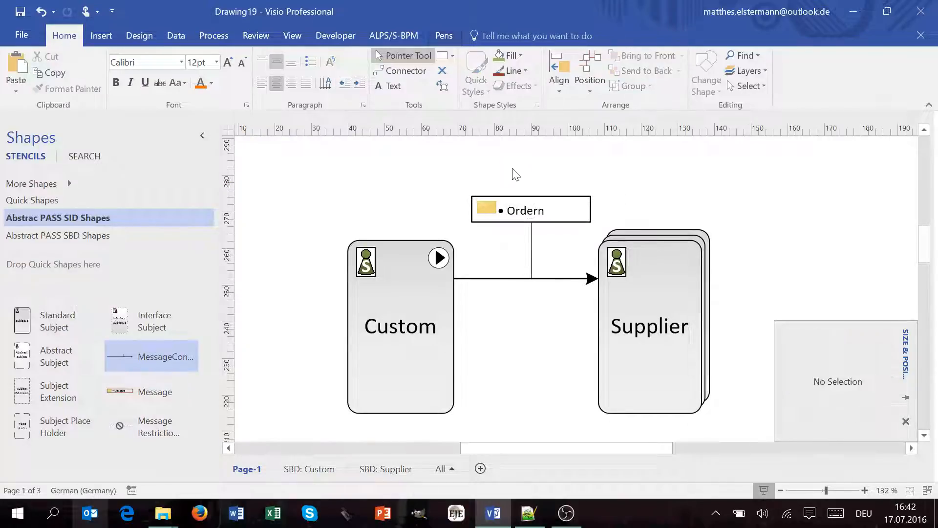
click(532, 214)
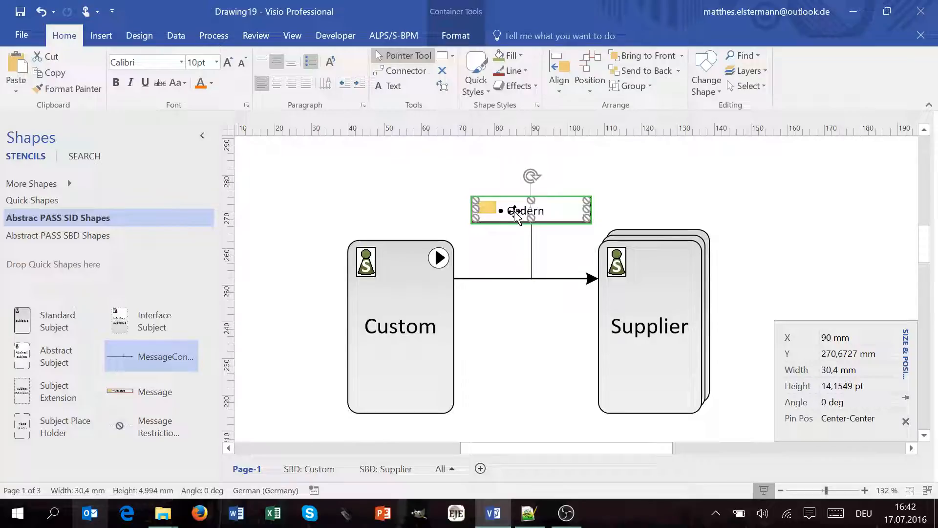
drag(516, 212, 511, 165)
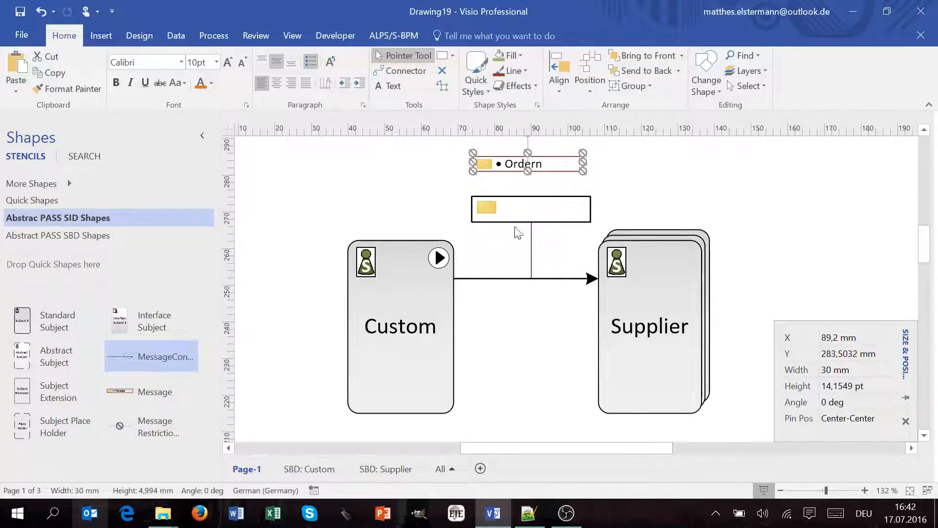
click(540, 223)
click(519, 165)
drag(514, 163, 518, 211)
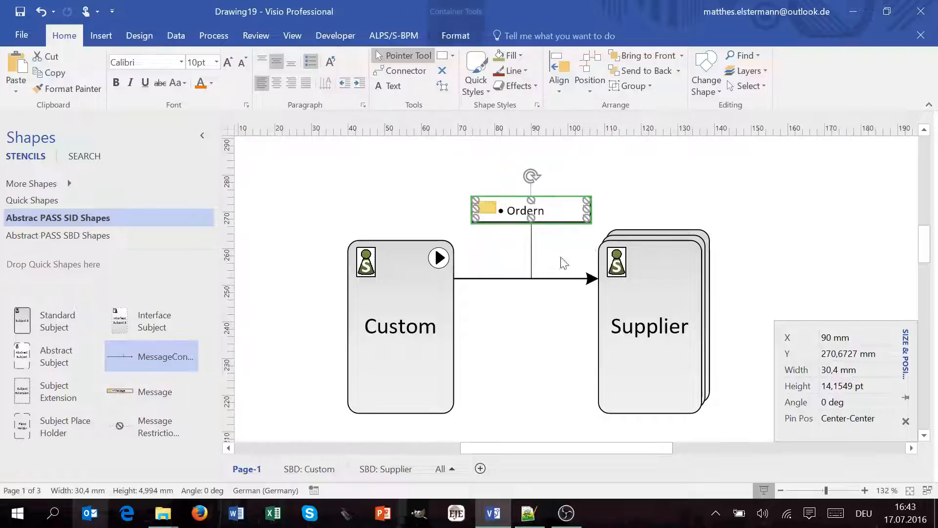
Step: Select the Ordern message and its surrounding message box in turn to tell the two shapes apart
click(565, 246)
click(549, 223)
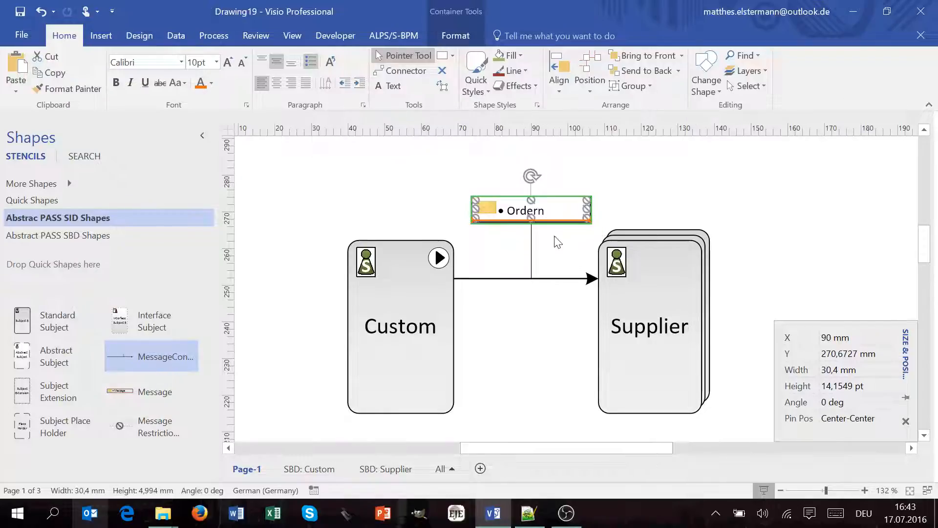
click(551, 223)
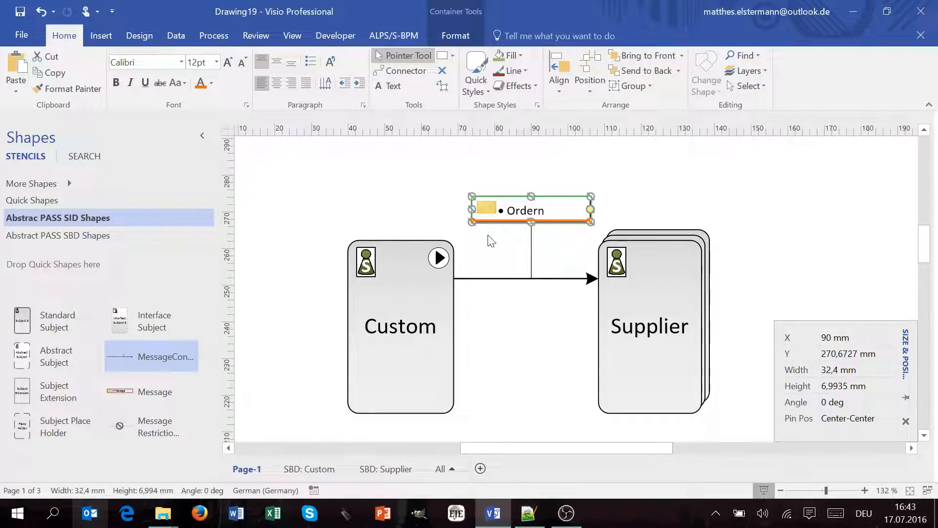
click(548, 252)
click(555, 227)
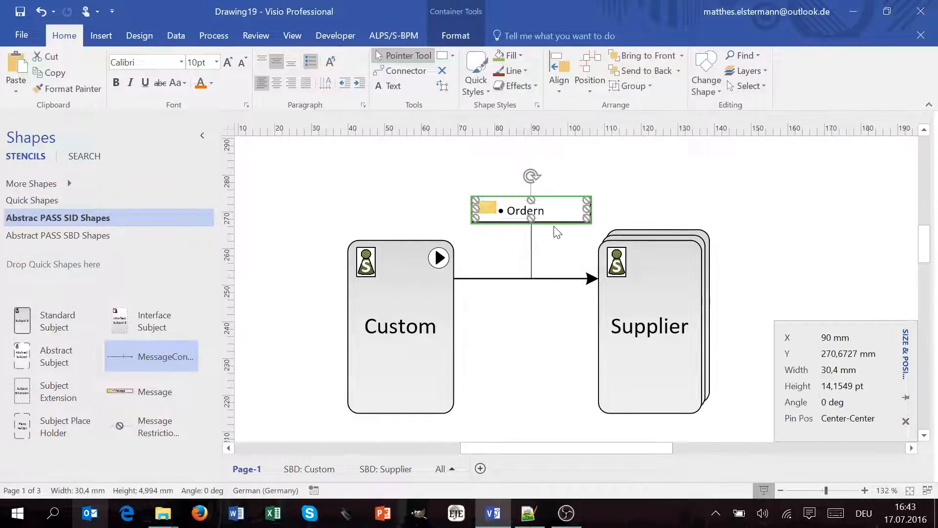
Step: Resize the message box around Ordern to about 29.4 mm wide and place it at about X 89 mm, Y 271 mm
click(551, 223)
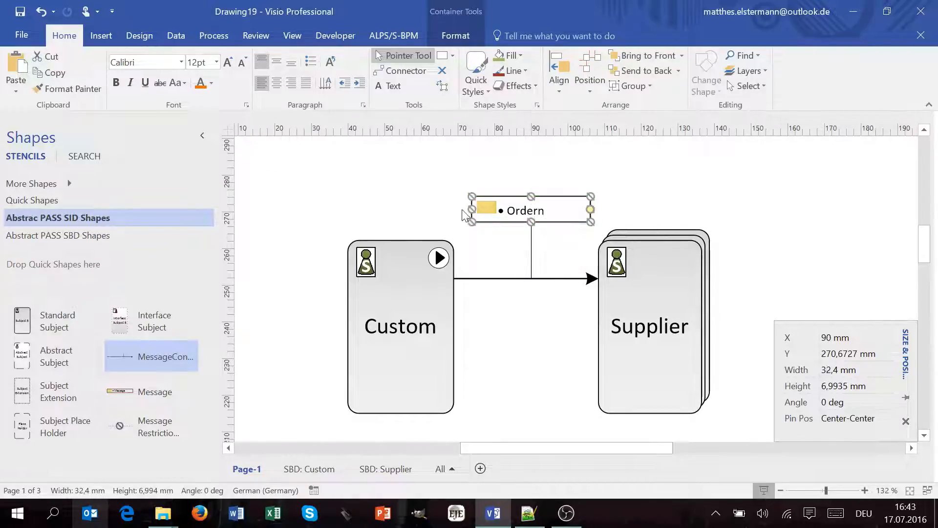
drag(588, 206, 551, 210)
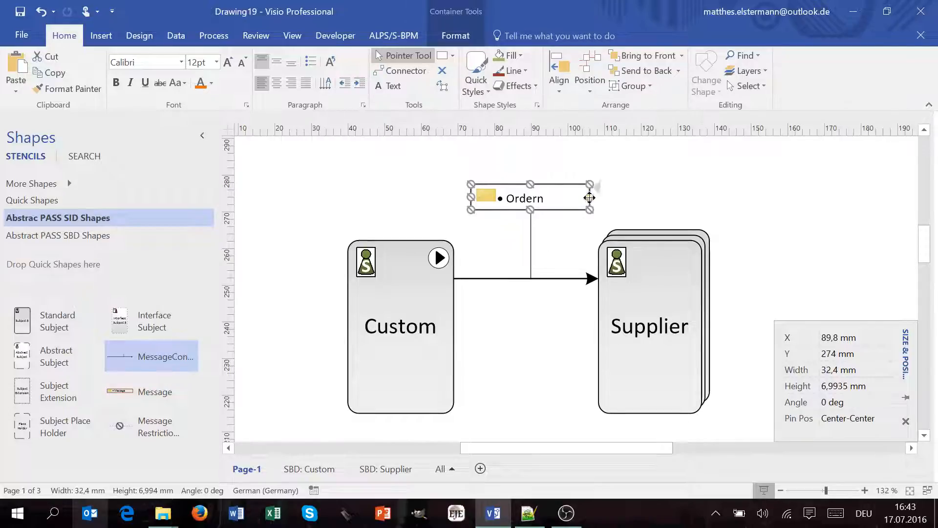
drag(590, 198, 562, 197)
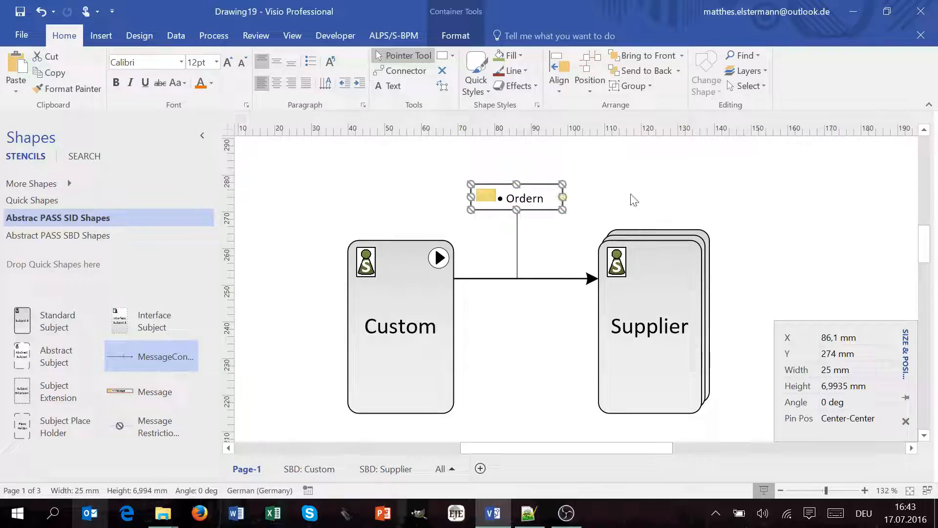
drag(647, 192, 650, 197)
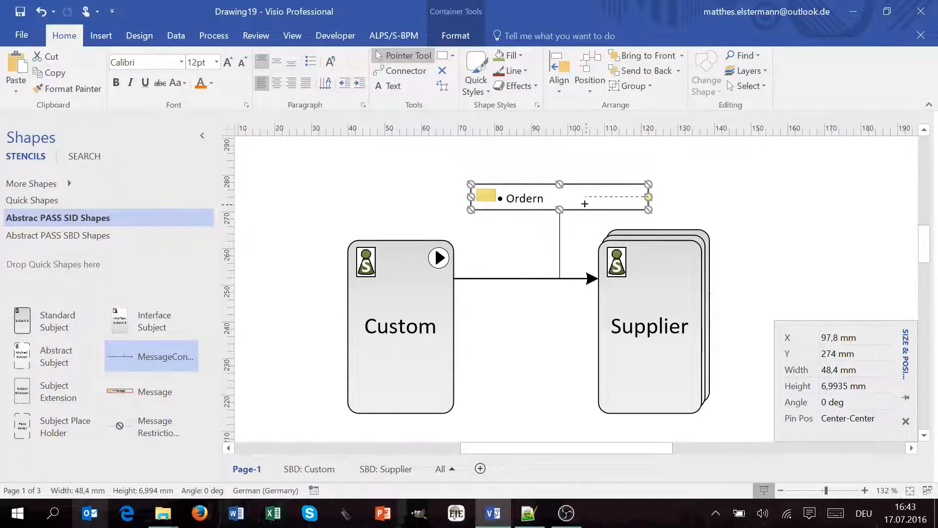
drag(579, 203, 579, 199)
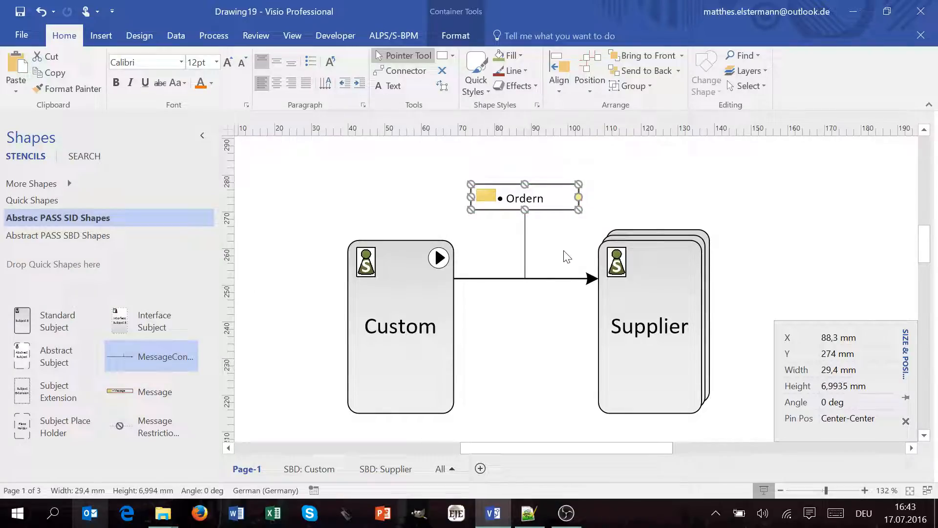
drag(548, 207, 549, 221)
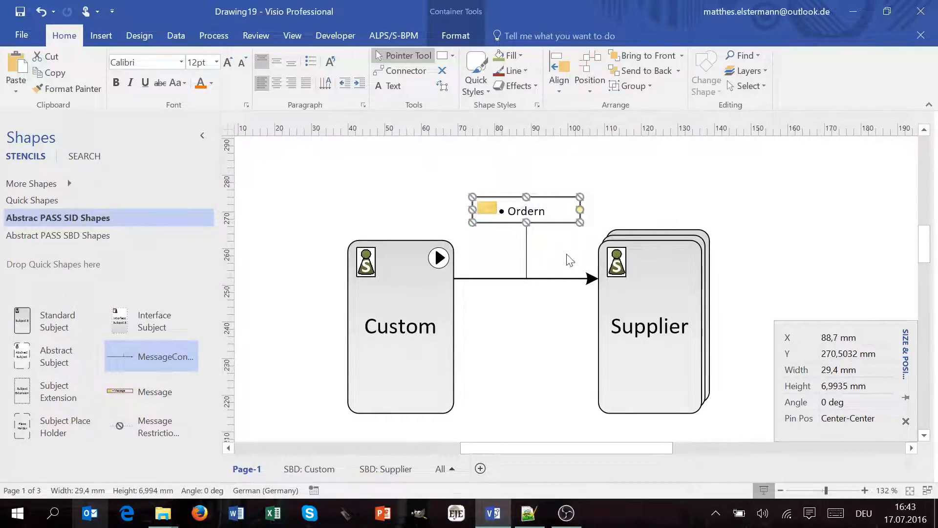
Step: Move the message connector off both subjects and reattach its ends to Custom and Supplier at about Y 252 mm
click(555, 279)
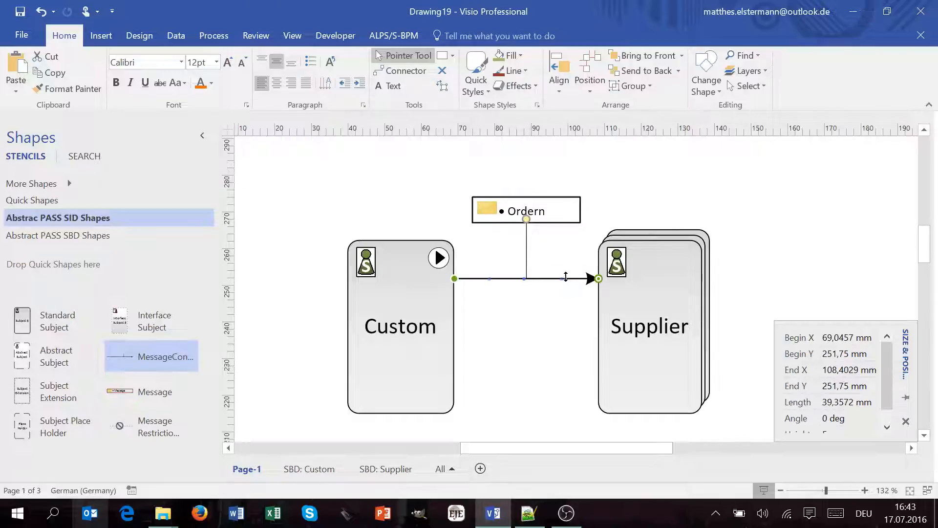
drag(569, 282, 653, 172)
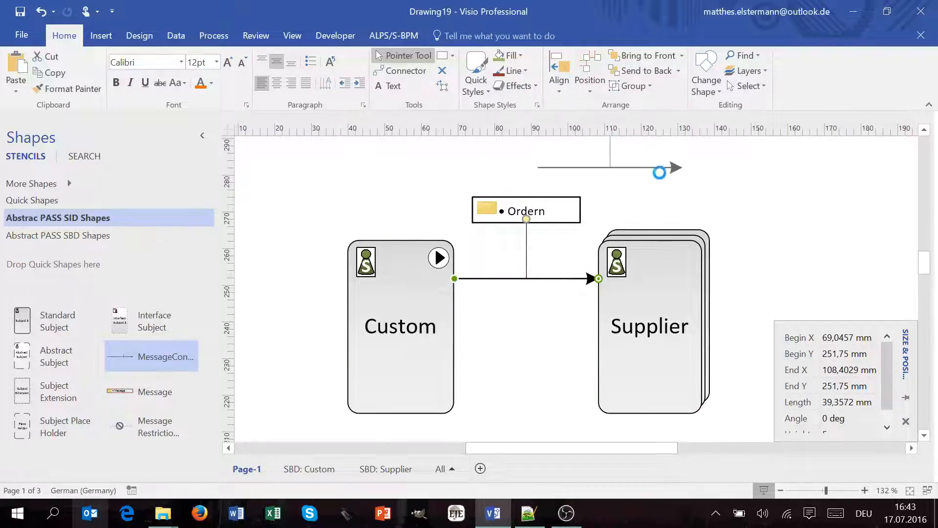
scroll(642, 222, up, 1)
drag(629, 201, 554, 302)
mouse_move(462, 304)
mouse_down()
mouse_move(454, 327)
mouse_move(452, 320)
mouse_up()
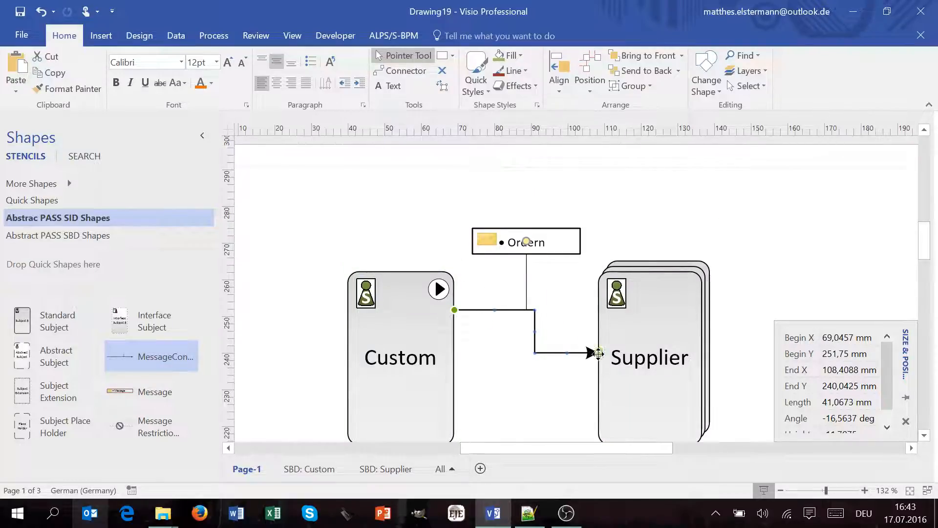
drag(598, 353, 598, 310)
click(517, 337)
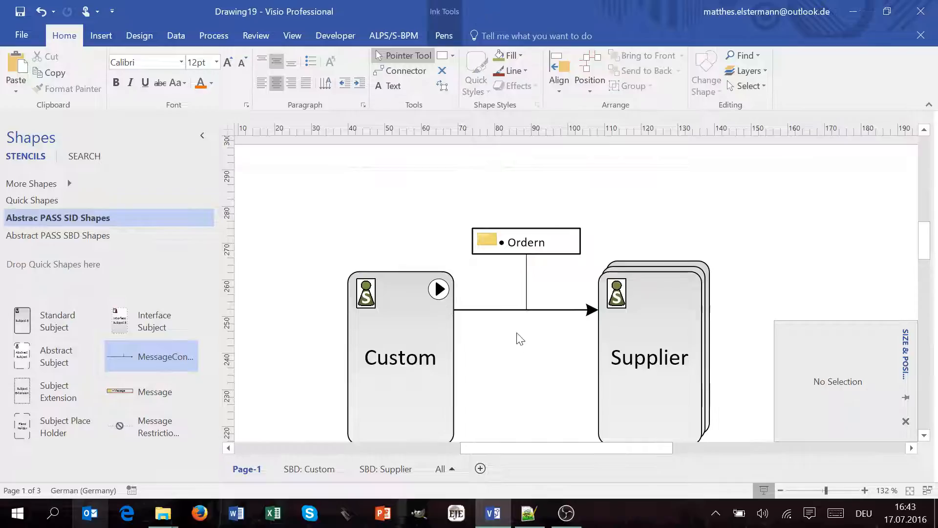
Step: Center the Ordern message box on the connector between Custom and Supplier
right_click(575, 233)
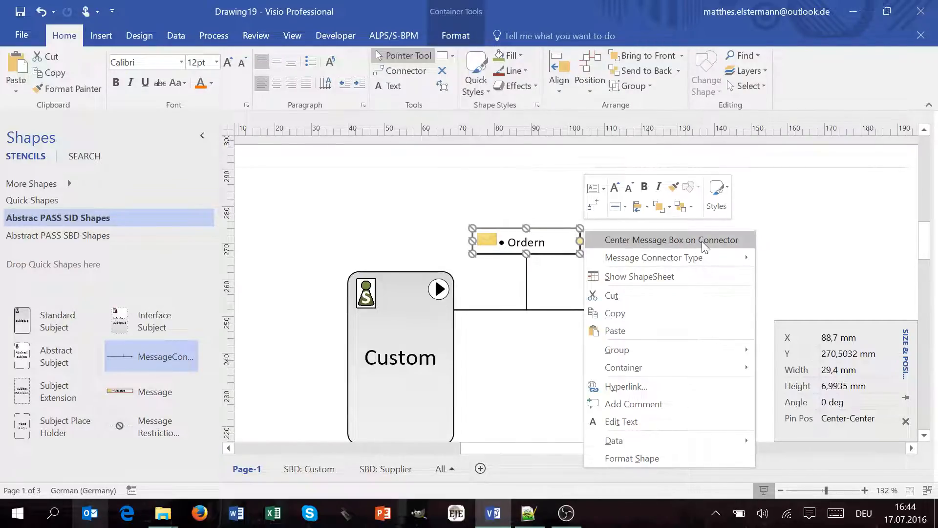
click(554, 197)
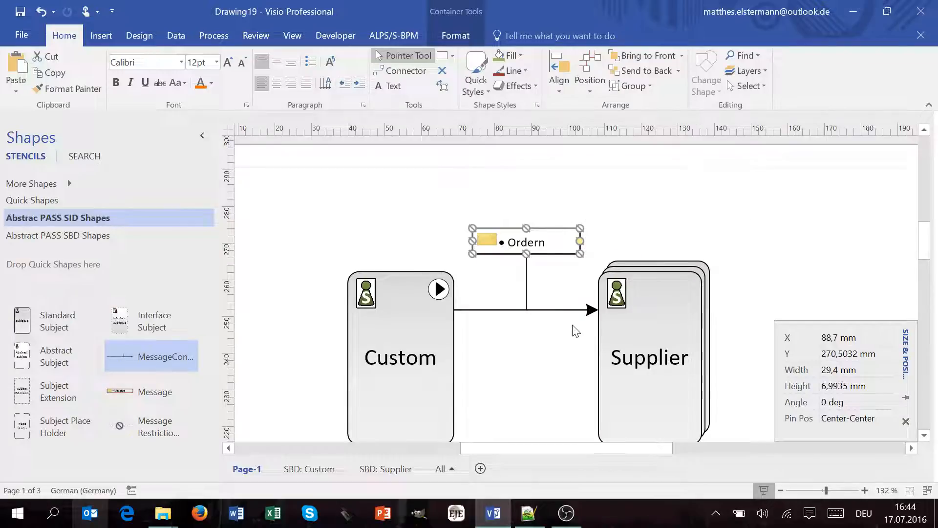
click(563, 310)
right_click(563, 310)
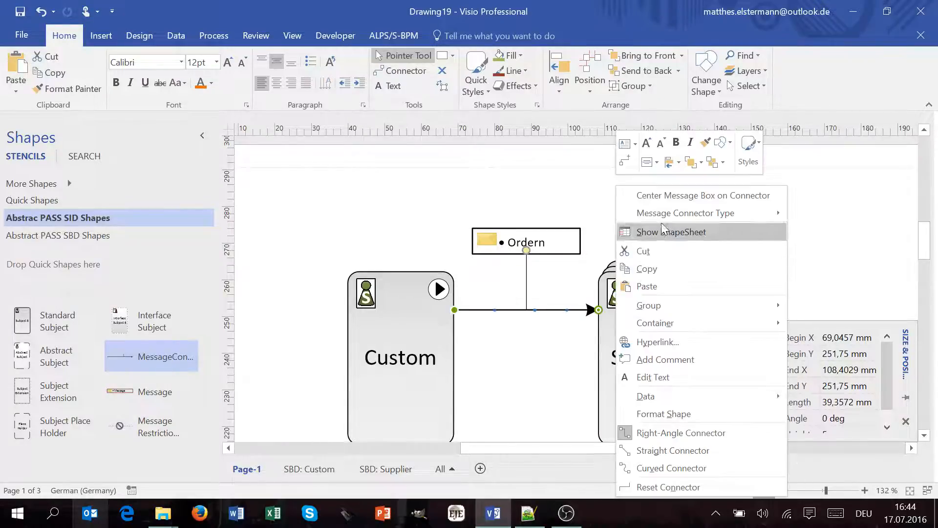
click(693, 196)
click(533, 364)
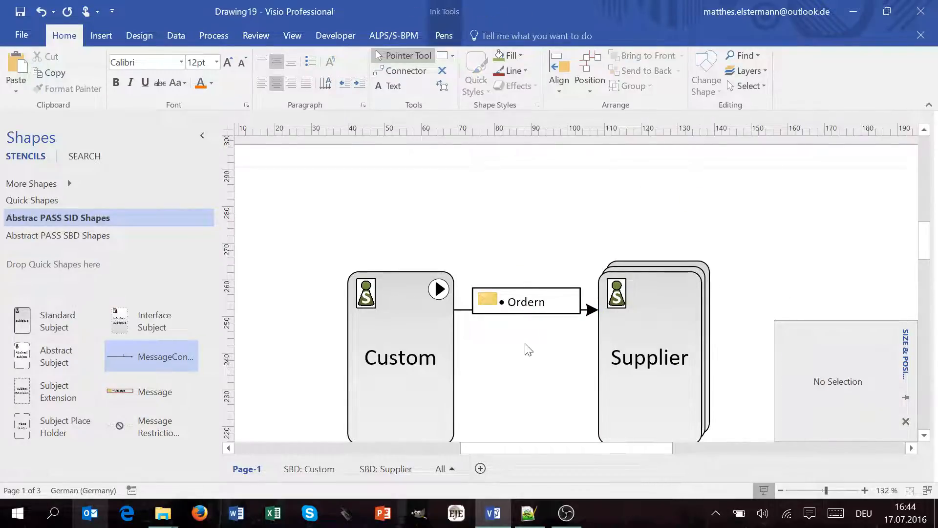
click(543, 315)
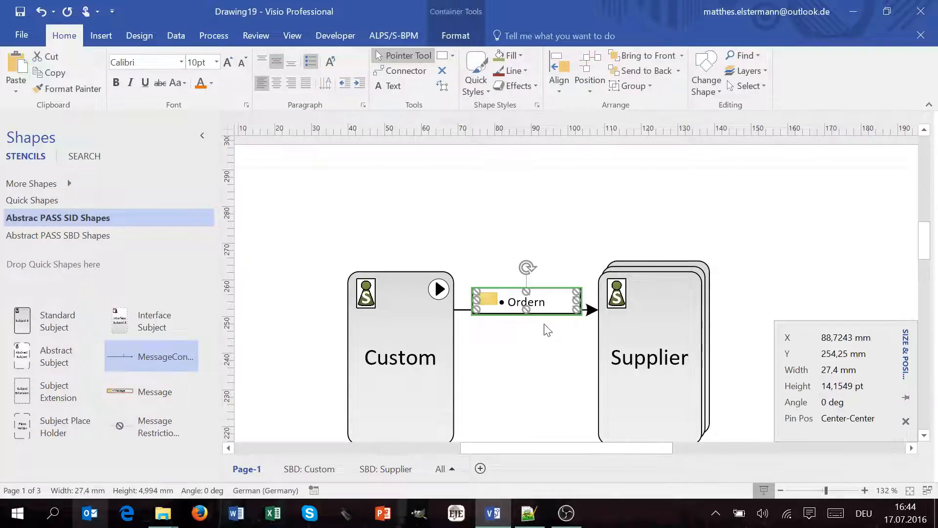
click(540, 361)
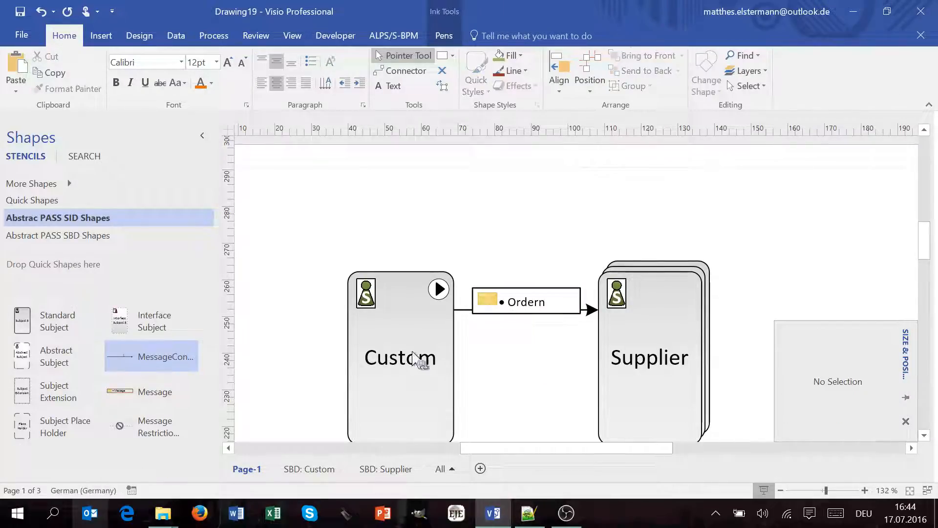
scroll(415, 330, down, 2)
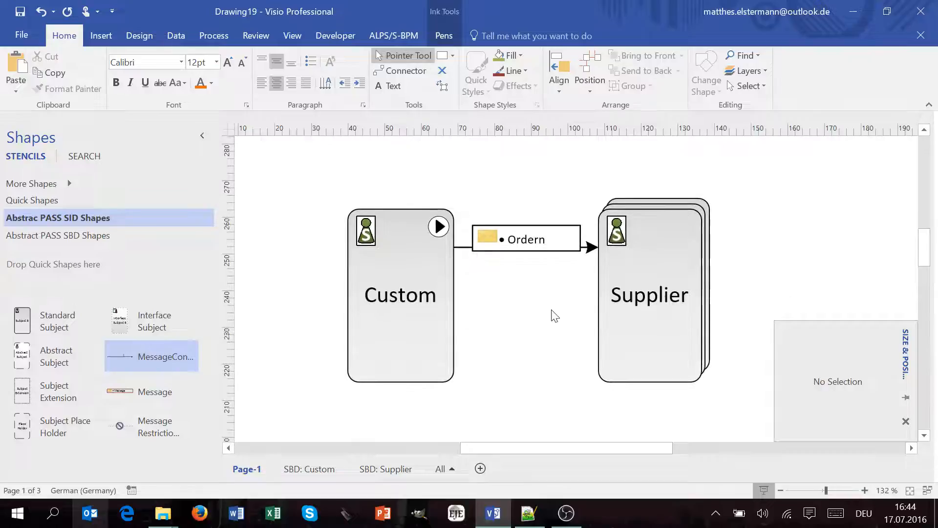
Step: Add a Message shape from the stencil above the Ordern box at about X 90 mm, Y 276 mm
click(530, 241)
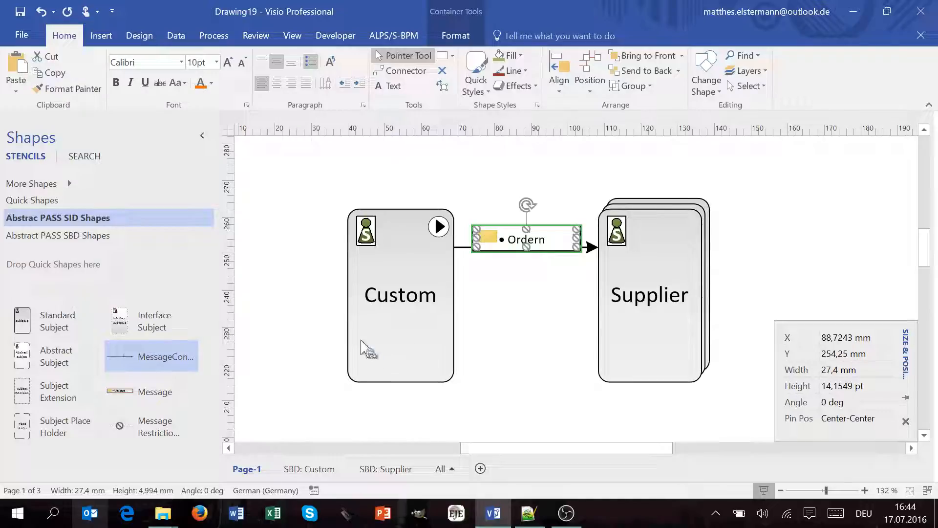
click(146, 348)
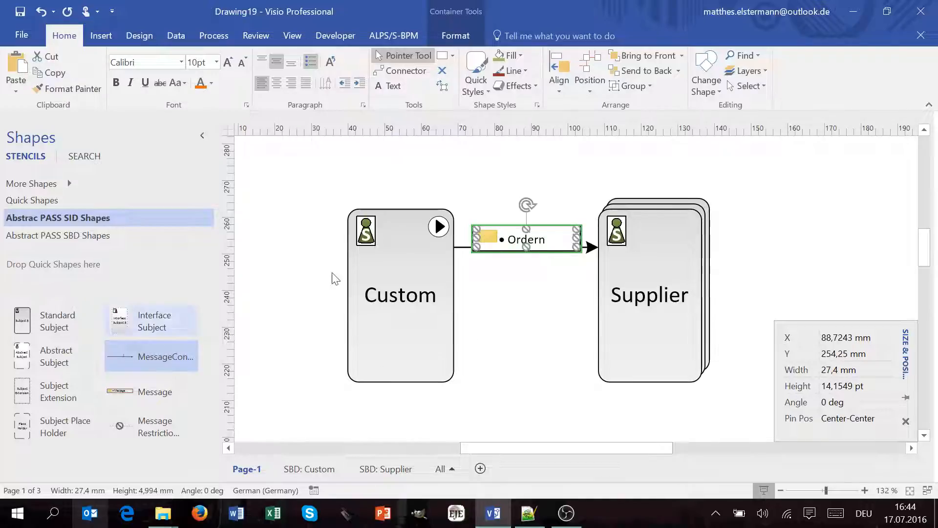
click(518, 240)
drag(120, 389, 523, 169)
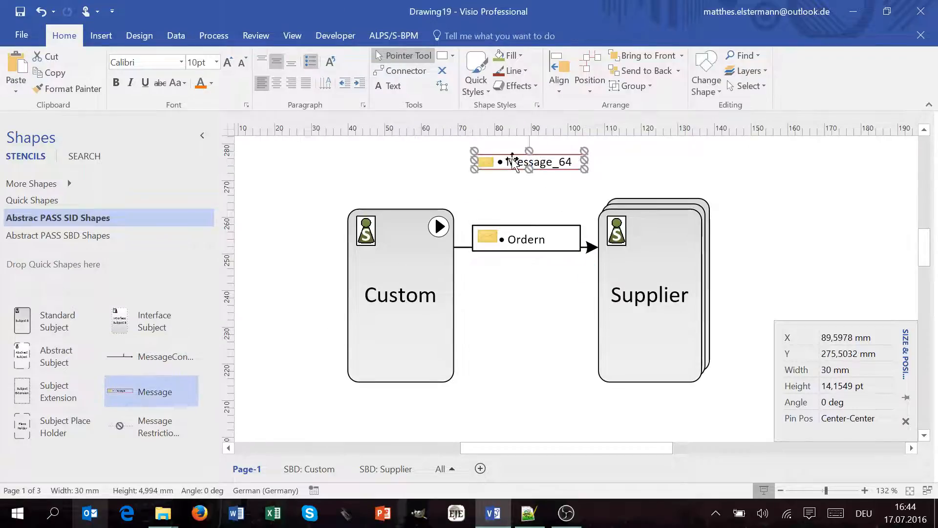
Step: Add a second Message shape above Custom at about X 49 mm, Y 278 mm, and delete it again
drag(140, 392, 381, 155)
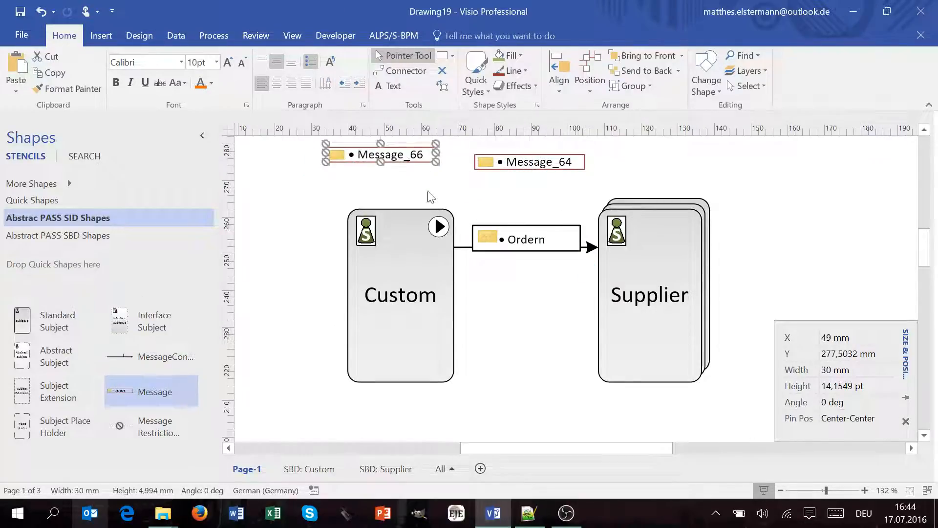
scroll(544, 186, up, 3)
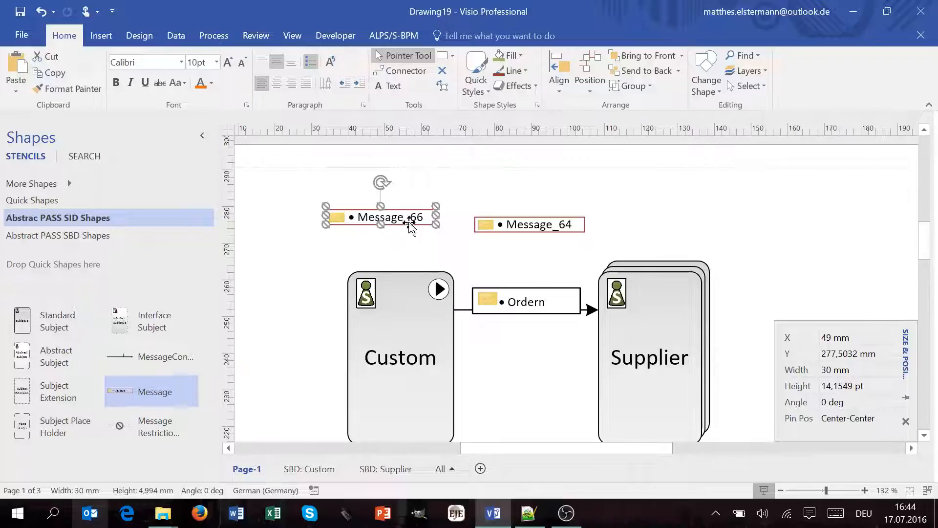
click(499, 266)
click(413, 219)
key(Delete)
Step: Copy the loose message above the Ordern box and paste the duplicate beside it, above Supplier
click(548, 227)
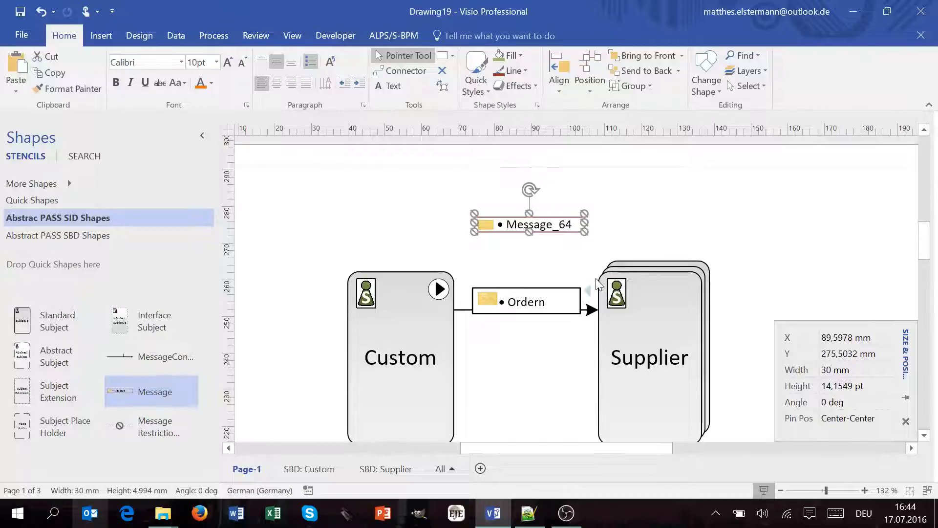
right_click(553, 225)
click(640, 271)
right_click(662, 212)
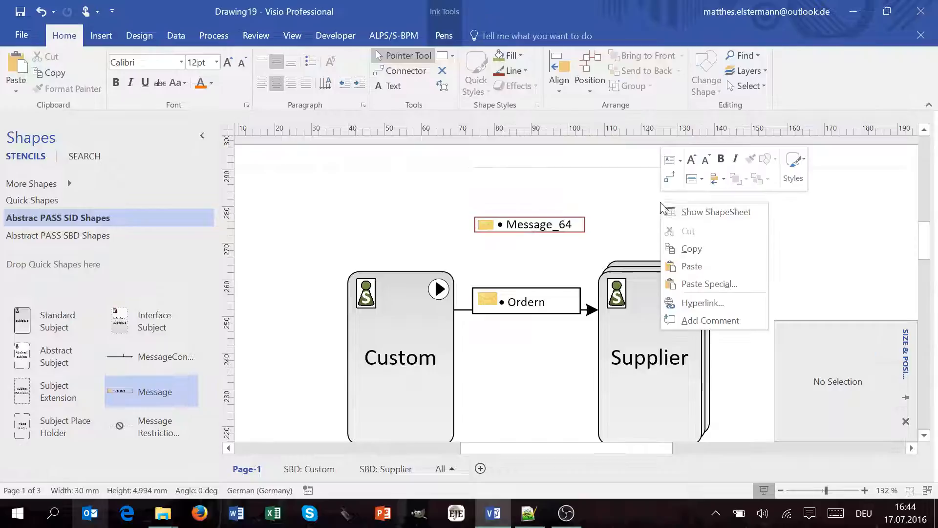
click(693, 268)
drag(643, 213, 646, 233)
click(585, 239)
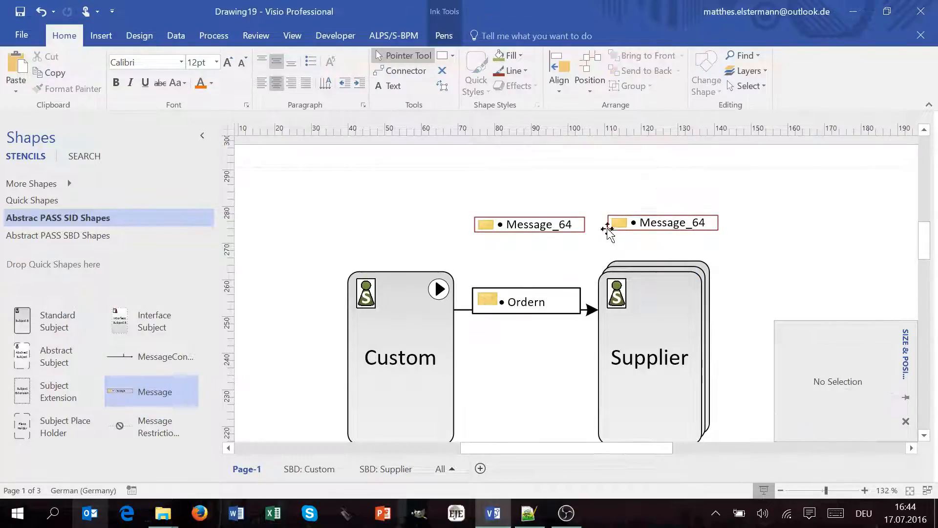
Step: Open the shape data of both loose messages in turn to compare their names and IDs
double_click(563, 230)
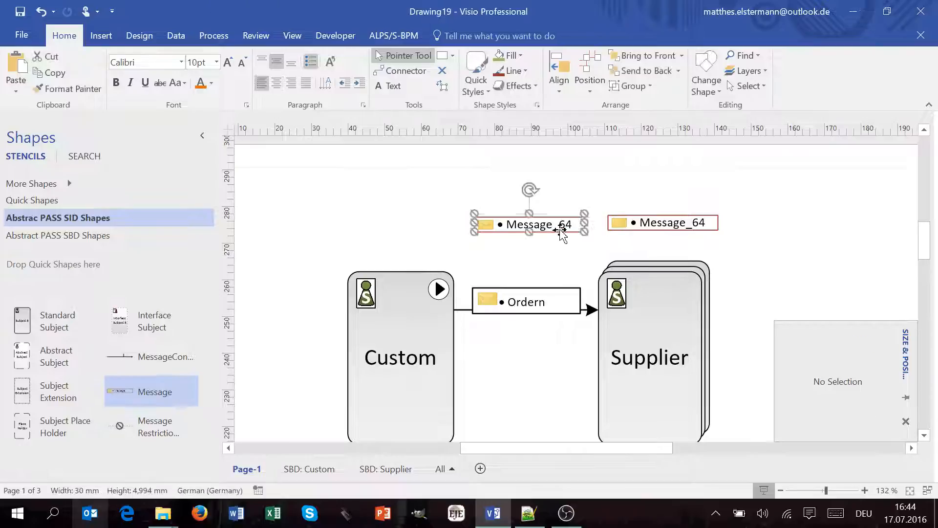
key(Tab)
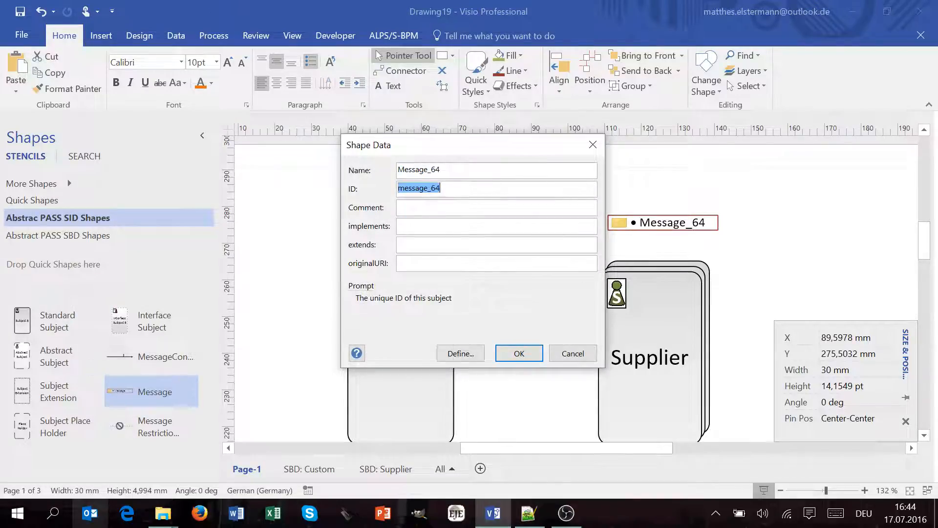
click(569, 353)
double_click(661, 224)
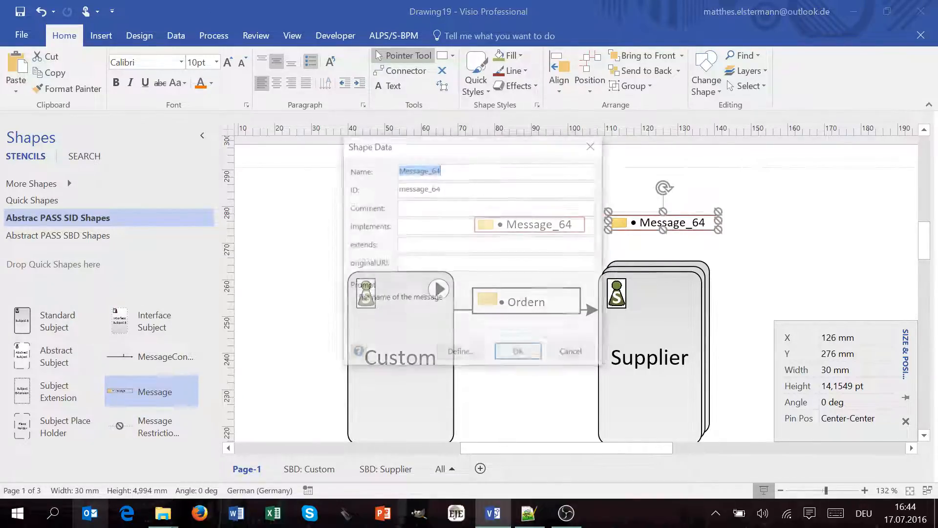
click(519, 353)
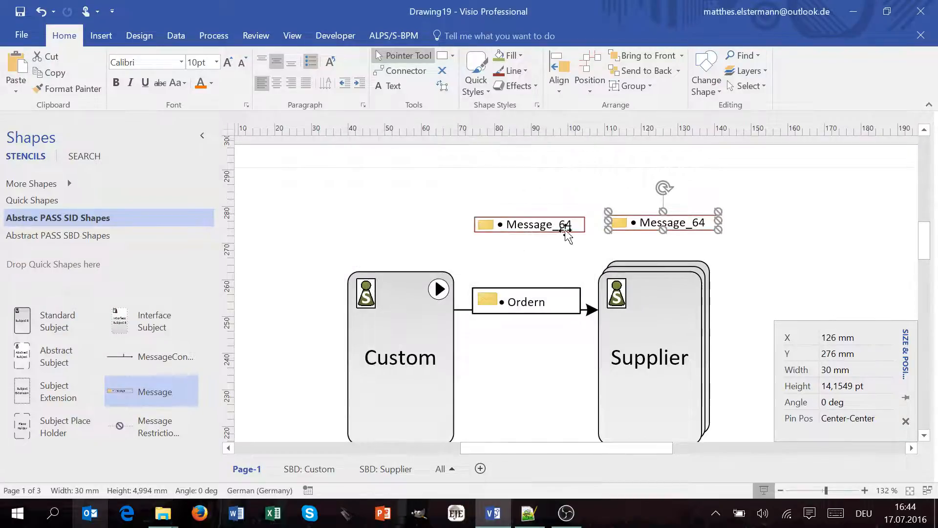
Step: Rename the loose message above Supplier to "Example Message" in its shape data
double_click(670, 221)
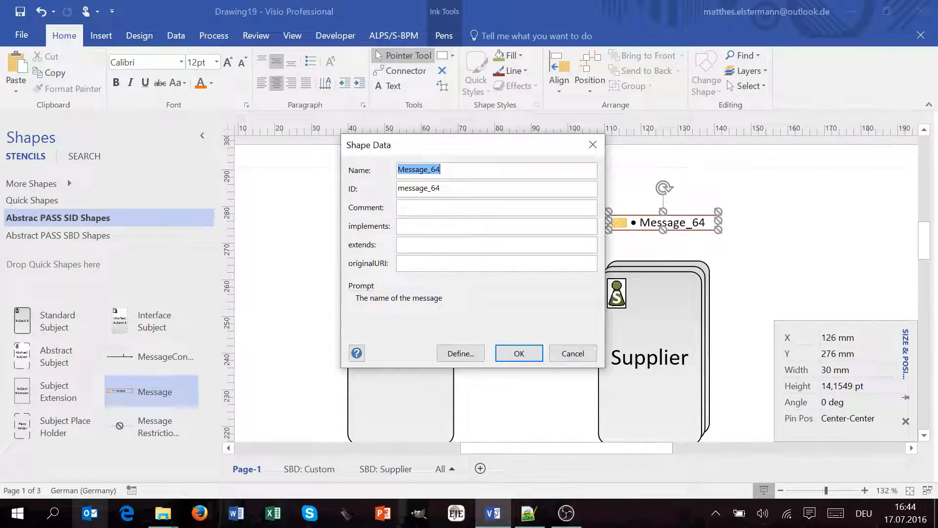
text(Example )
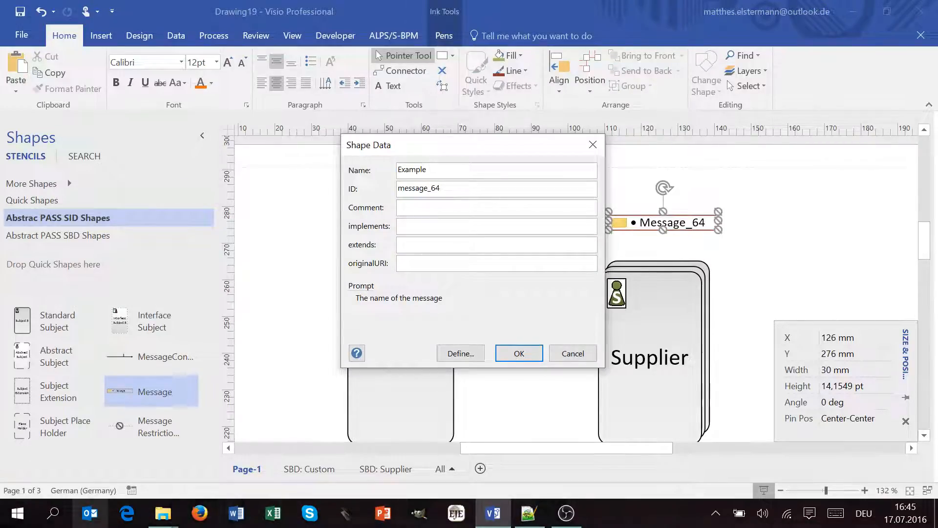
text(Message)
key(Return)
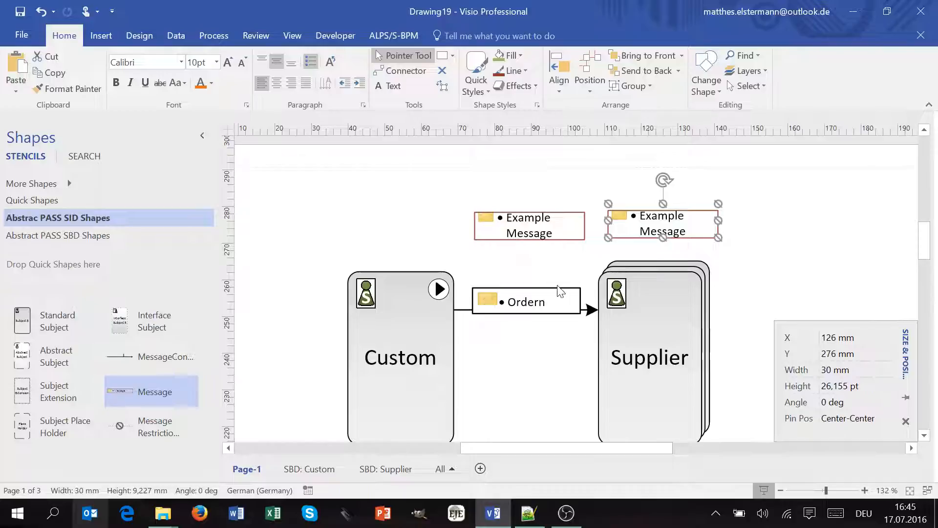
Step: Delete both loose Example Message shapes above the subjects
click(548, 235)
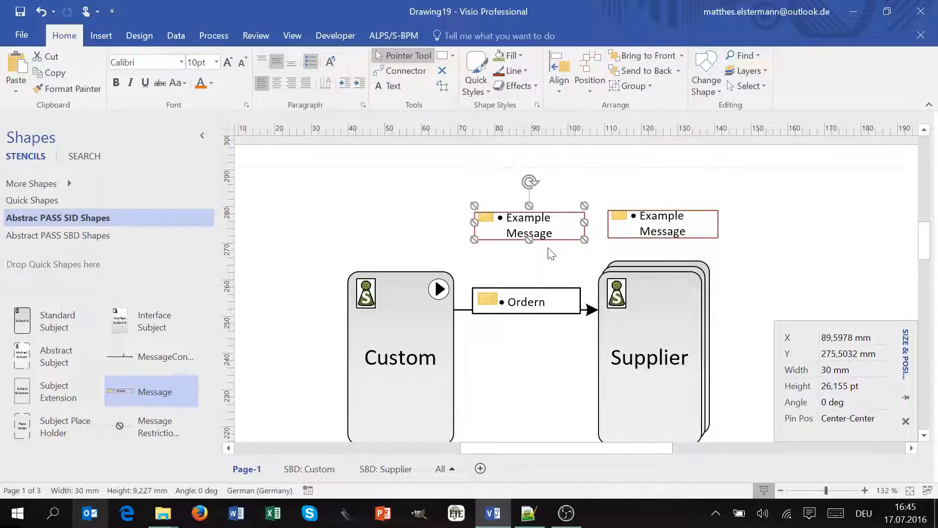
key(Delete)
click(639, 234)
key(Delete)
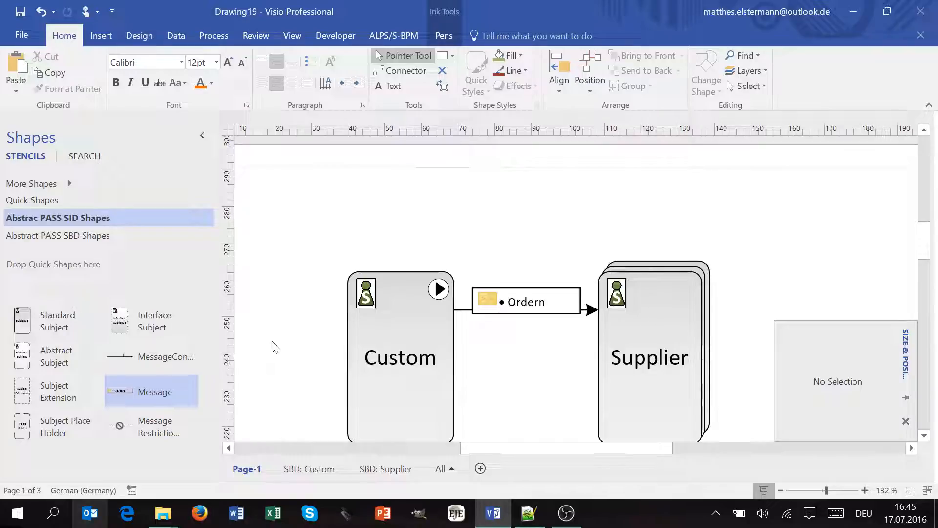
Step: Add a new Message shape above the subjects at about X 74 mm, Y 280 mm, and delete it again
drag(122, 400, 485, 223)
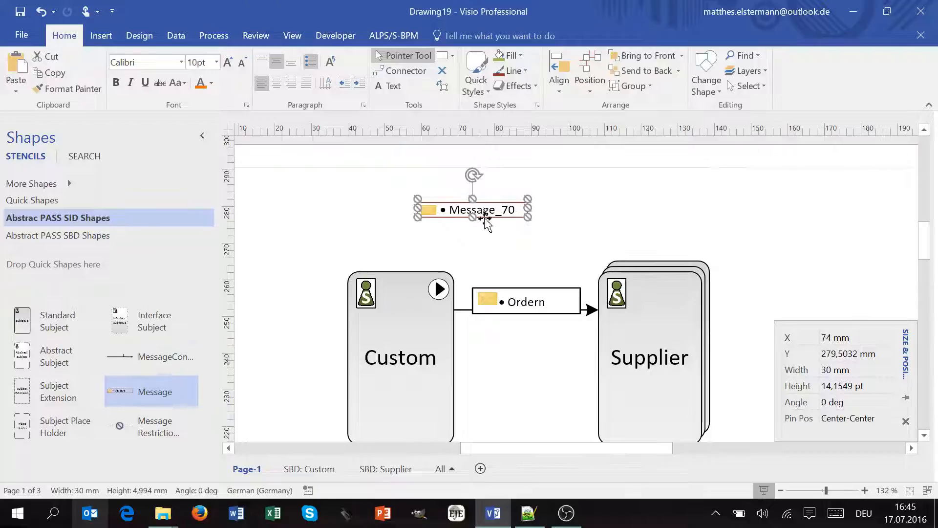
key(Delete)
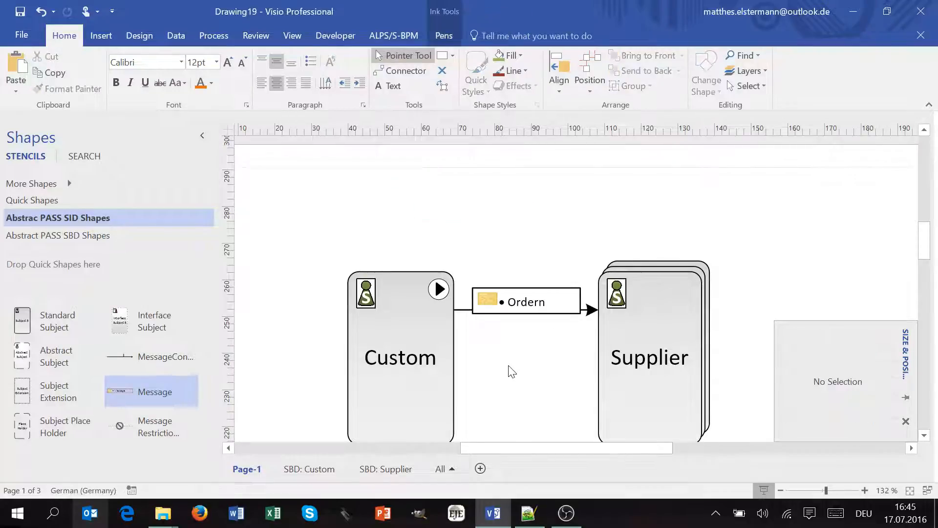
Step: Insert a message after Ordern in the message box, and another one before that new message
click(528, 307)
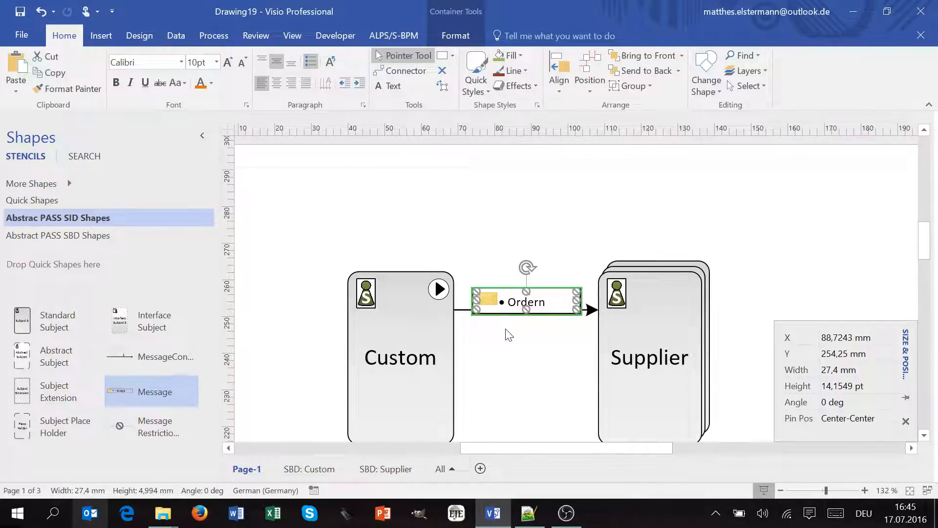
scroll(509, 336, down, 3)
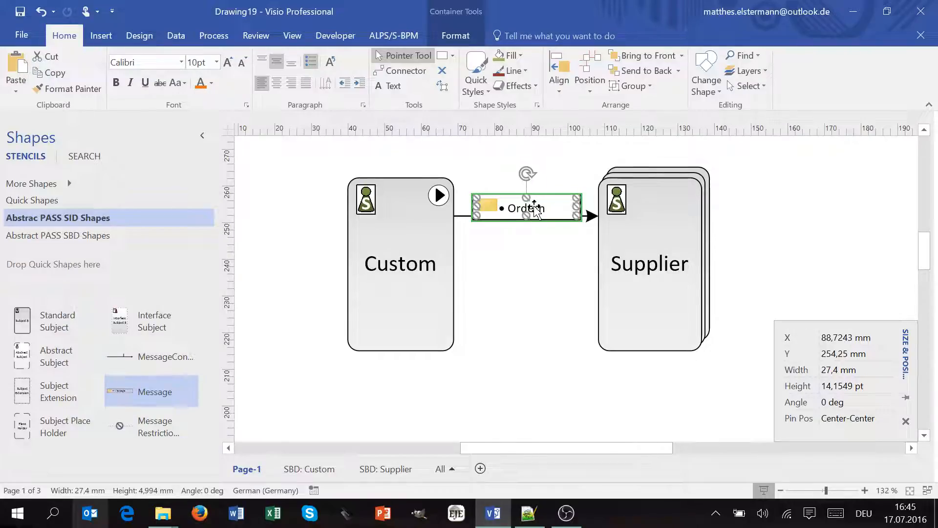
right_click(535, 215)
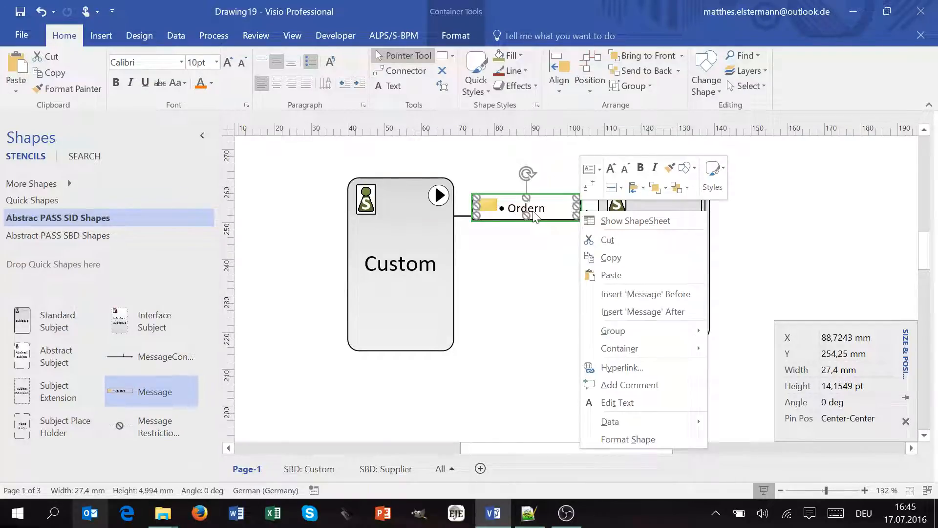
click(658, 311)
right_click(547, 230)
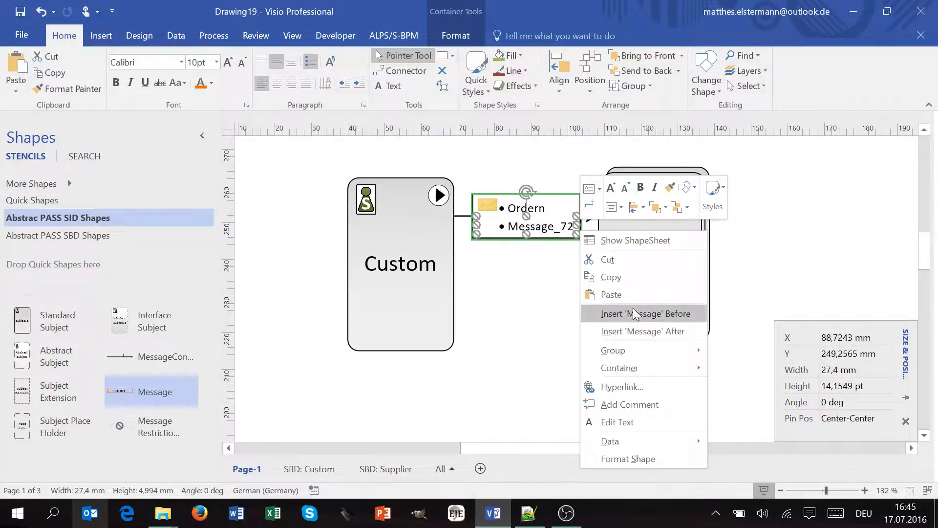
click(634, 313)
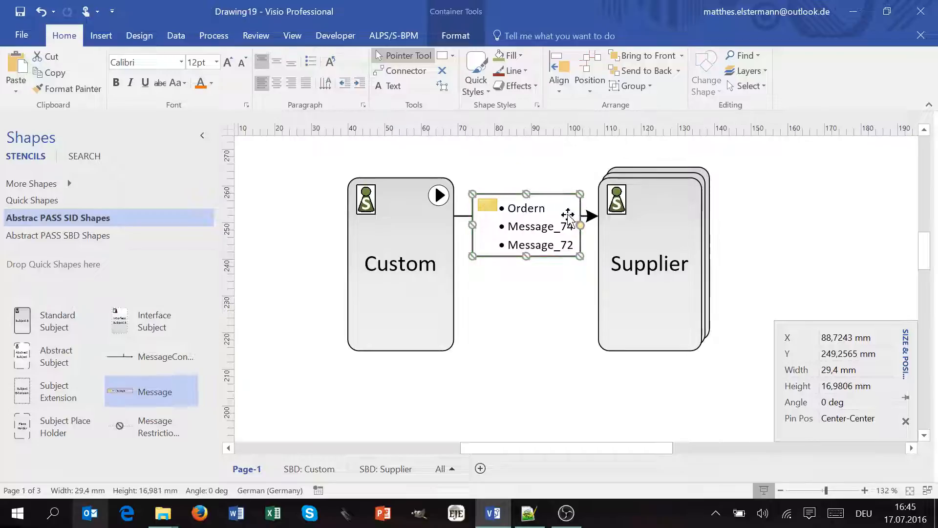
Step: Widen the message box between Custom and Supplier to about 33 mm
click(546, 215)
click(557, 223)
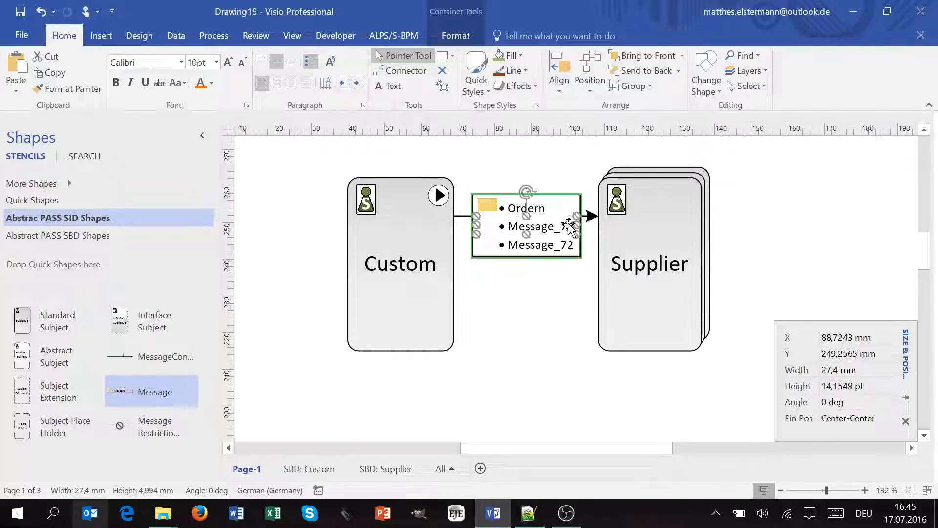
drag(581, 227, 594, 226)
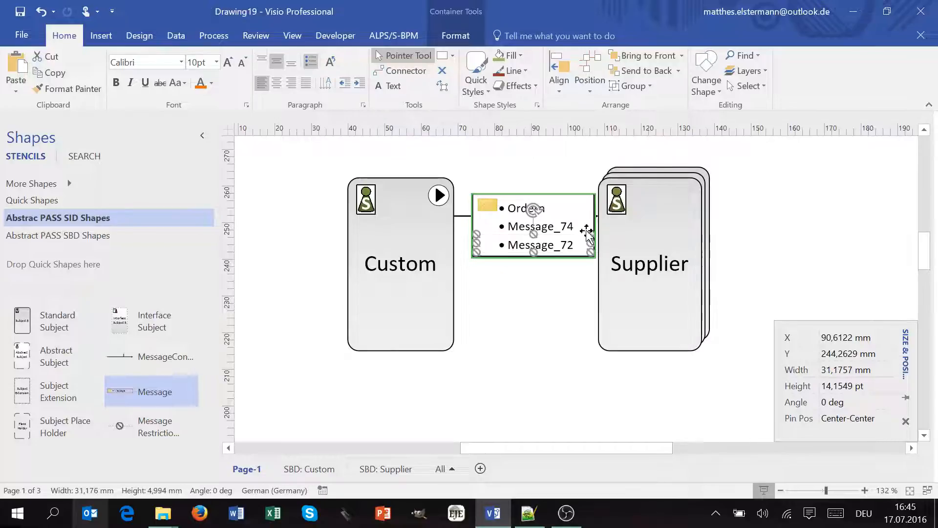
Step: Select the message box and its individual messages in turn, and examine the options offered for the box
right_click(589, 238)
right_click(582, 263)
click(587, 254)
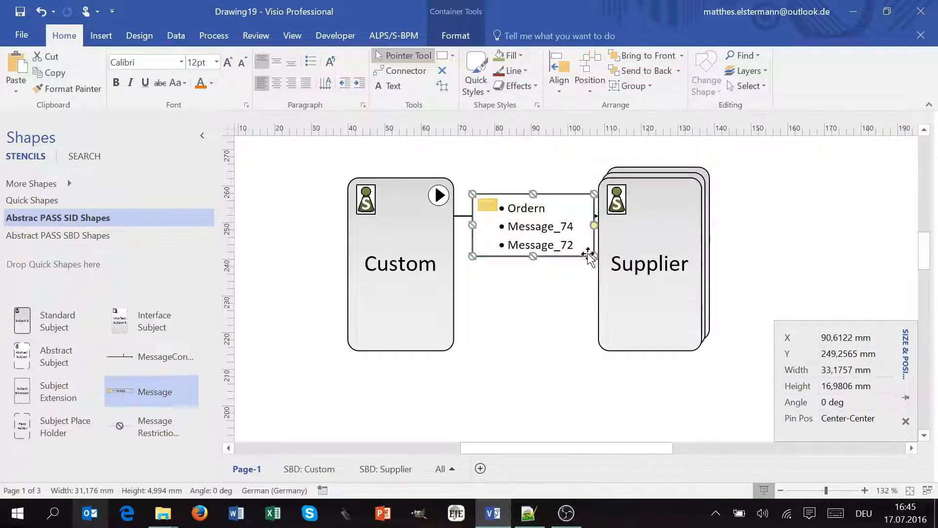
click(586, 248)
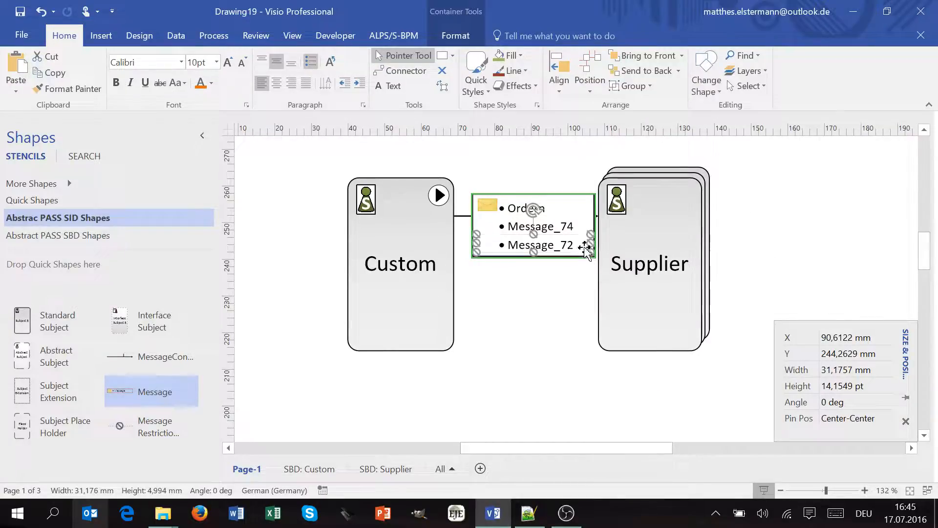
click(593, 212)
right_click(593, 214)
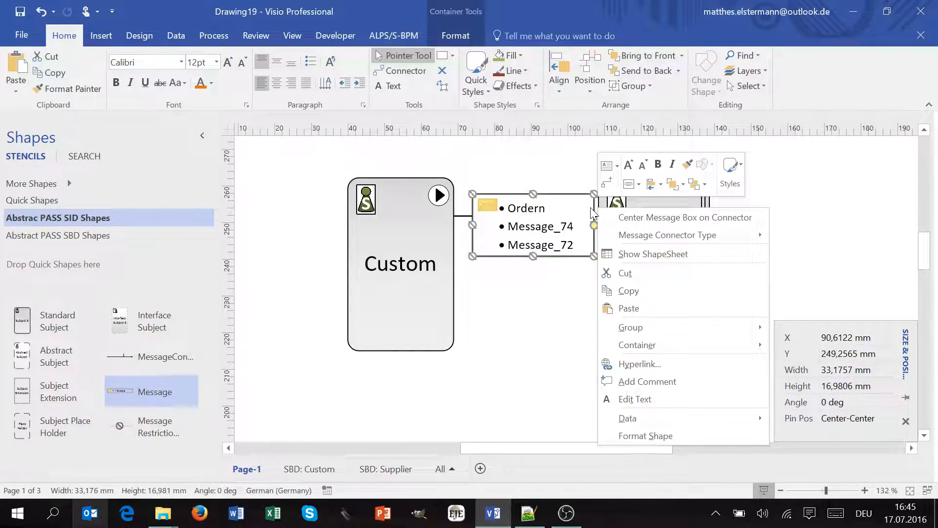
mouse_move(693, 235)
key(Escape)
key(Escape)
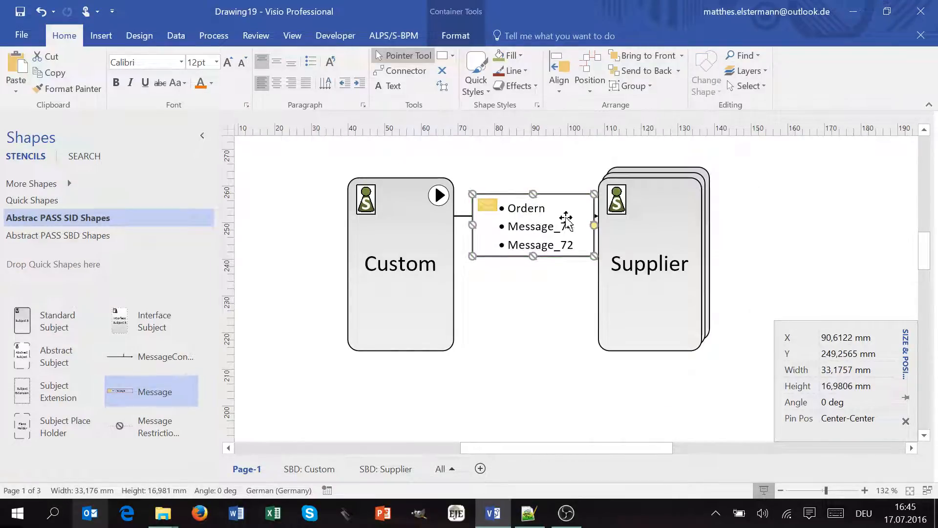
click(565, 218)
click(582, 251)
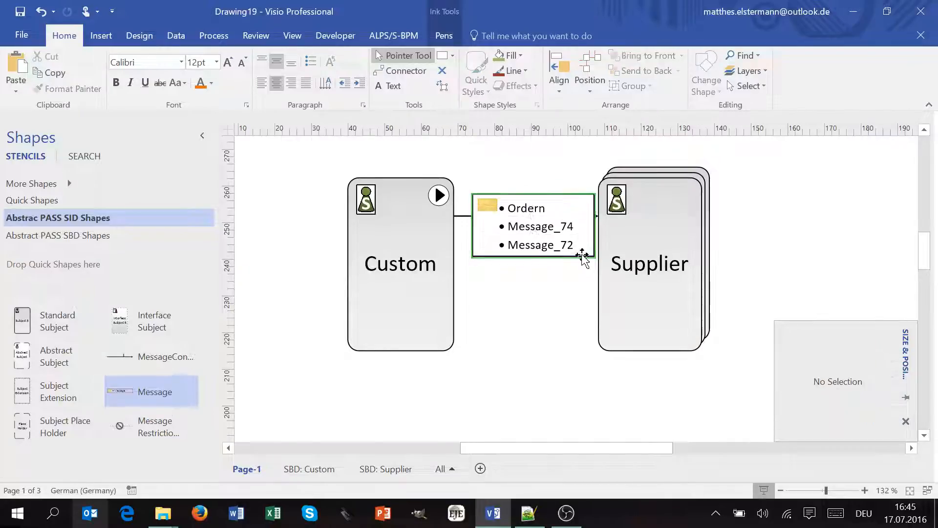
Step: Delete the two messages below Ordern from the message box
click(560, 233)
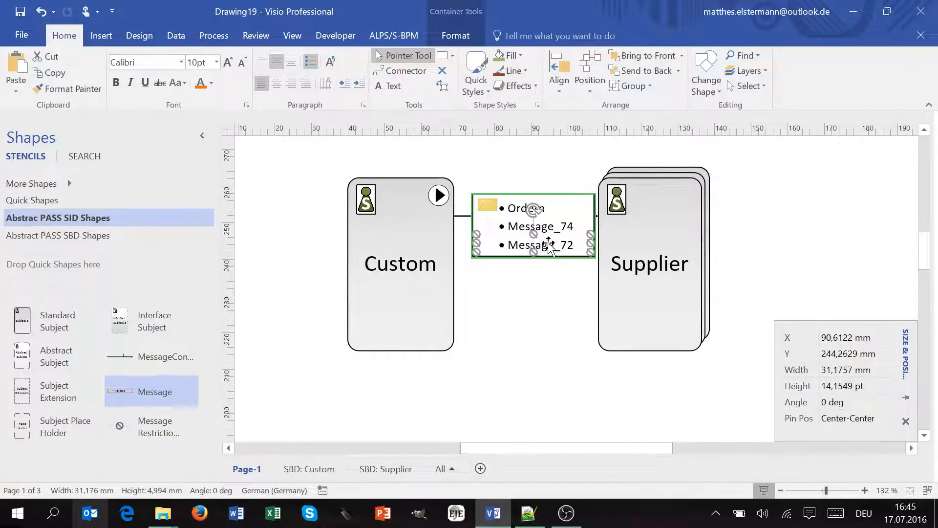
key(Delete)
click(549, 234)
key(Delete)
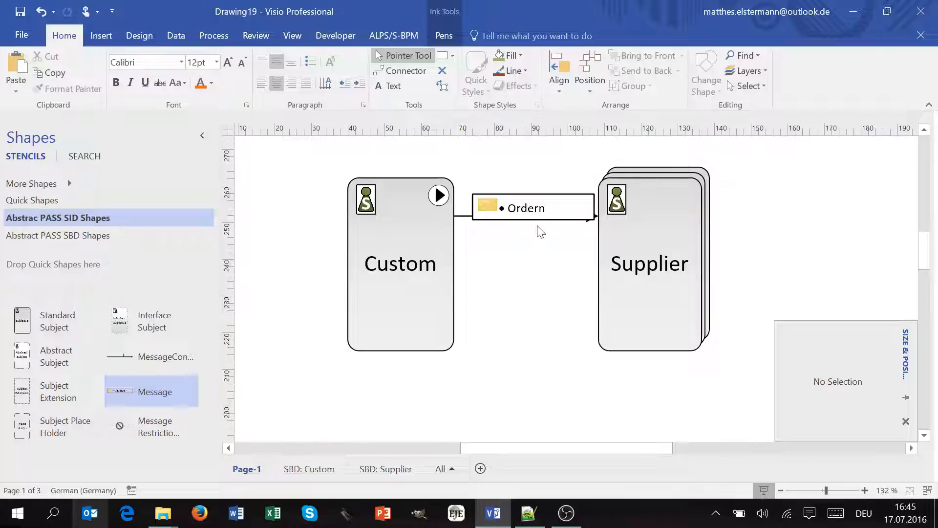
Step: Narrow the Ordern message box to 25 mm and move it to about X 87.5 mm, Y 252.5 mm on the connector
click(545, 218)
click(547, 222)
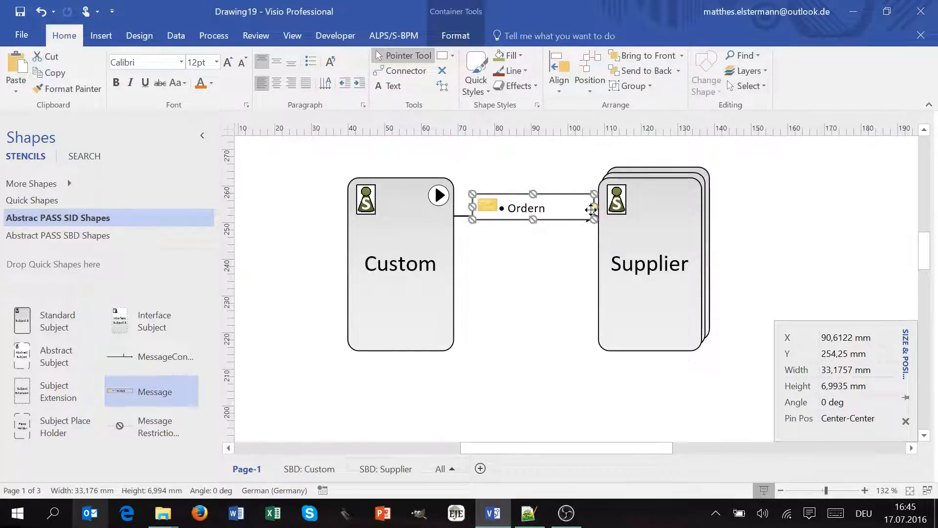
drag(573, 208, 562, 209)
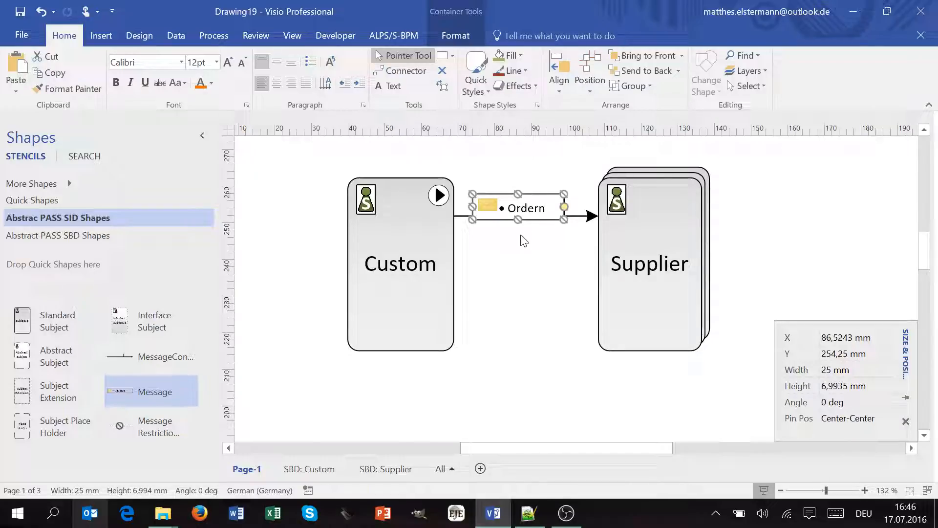
drag(535, 223, 539, 229)
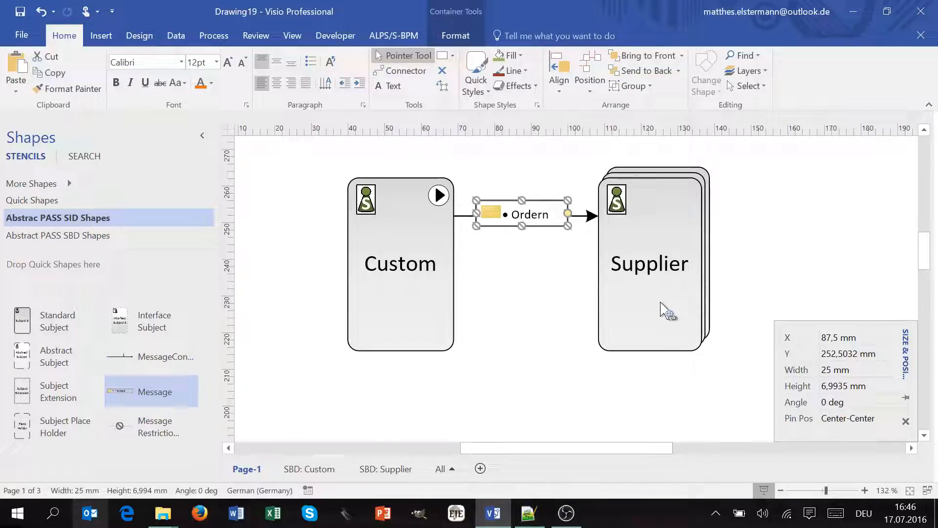
Step: Add a loose message connector below Custom and Supplier, and delete it again
drag(146, 357, 518, 399)
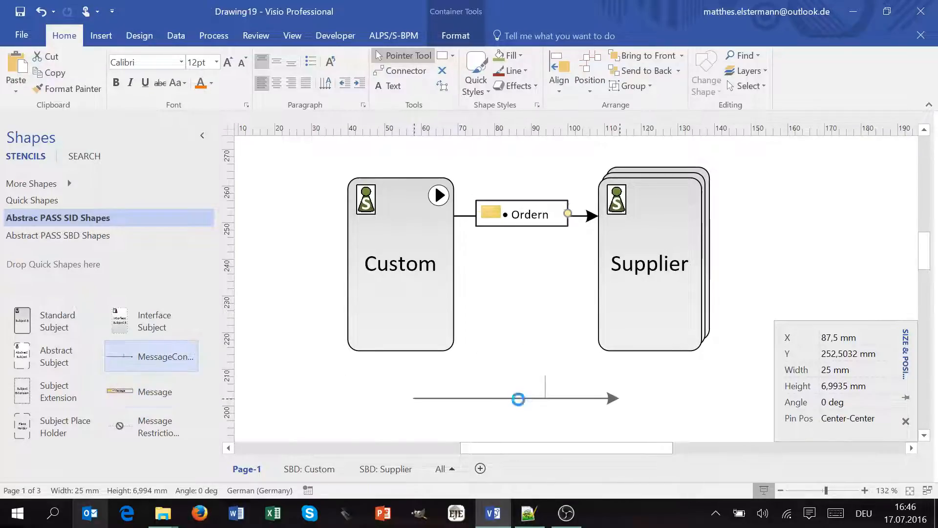
click(613, 400)
key(Delete)
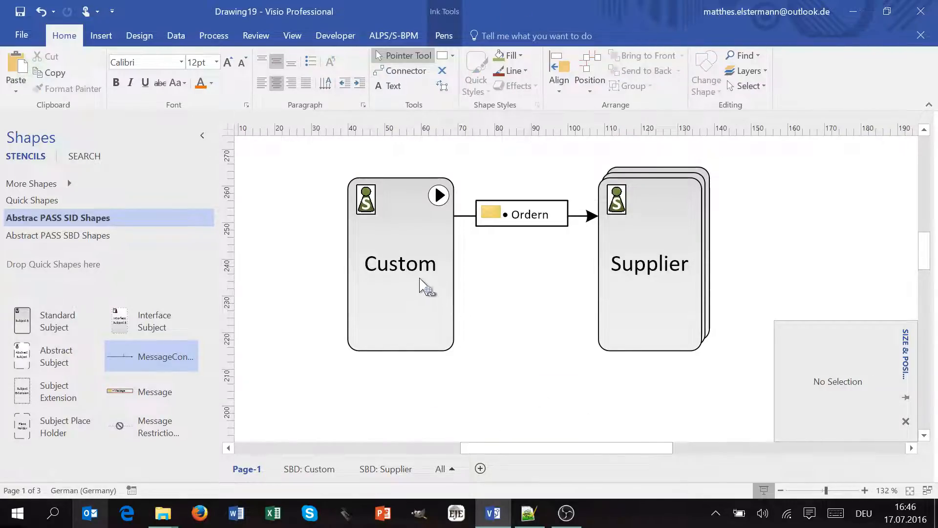
Step: Turn on AutoConnect for the drawing view
click(293, 35)
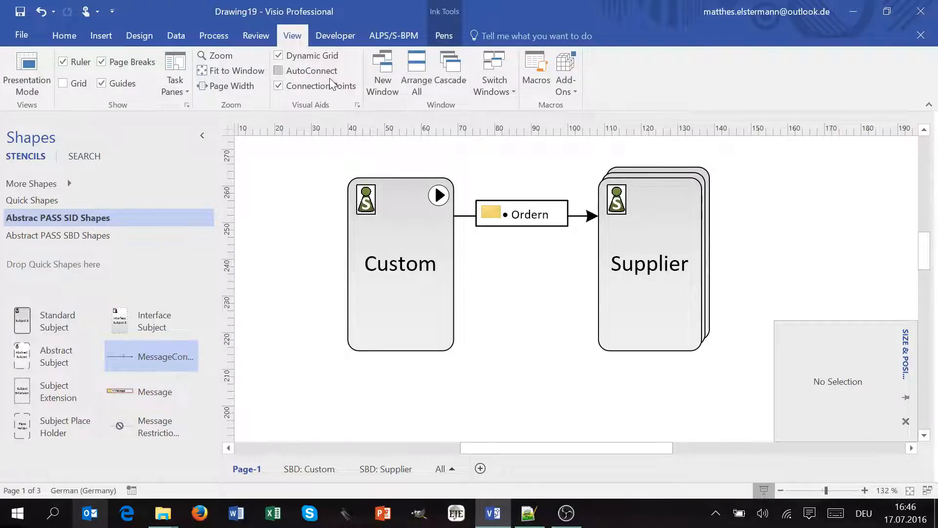
click(278, 71)
Step: Add a connected Standard Subject beyond Supplier through AutoConnect, and delete that subject again
click(680, 242)
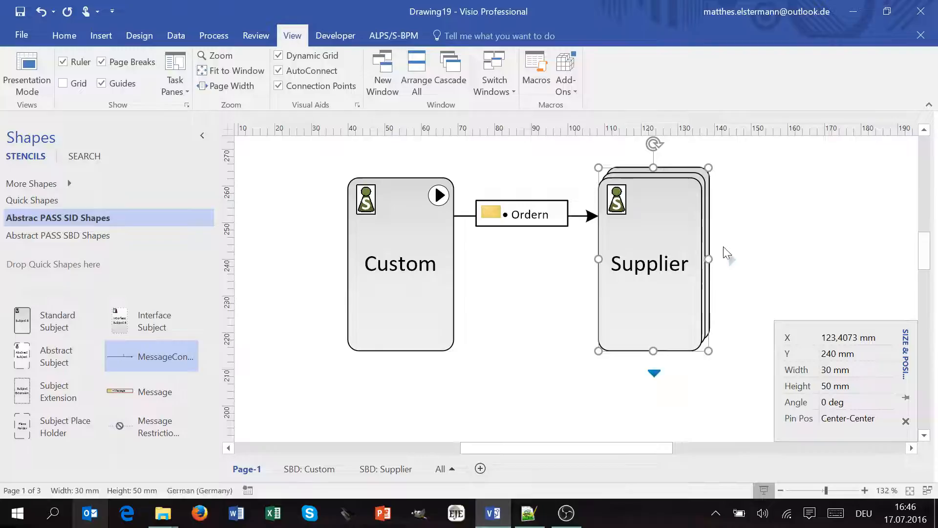
mouse_move(733, 258)
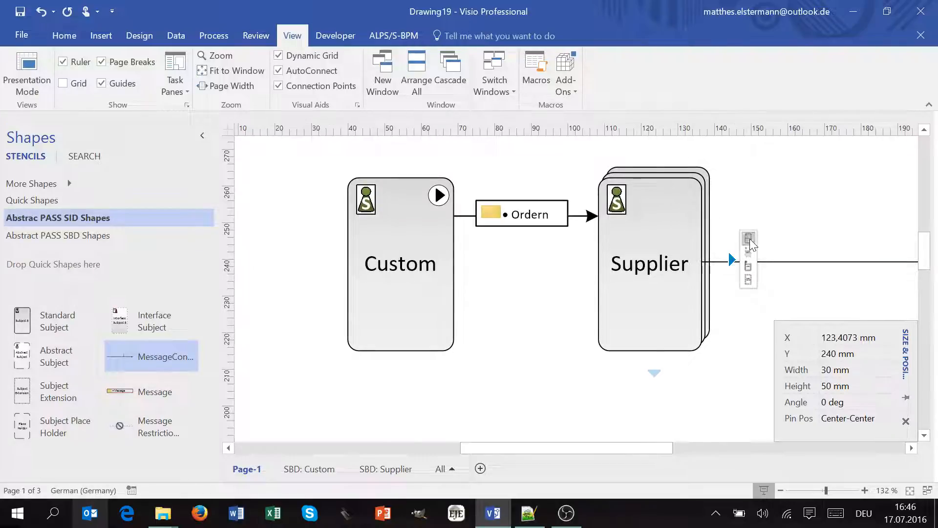
click(750, 238)
drag(537, 448, 599, 446)
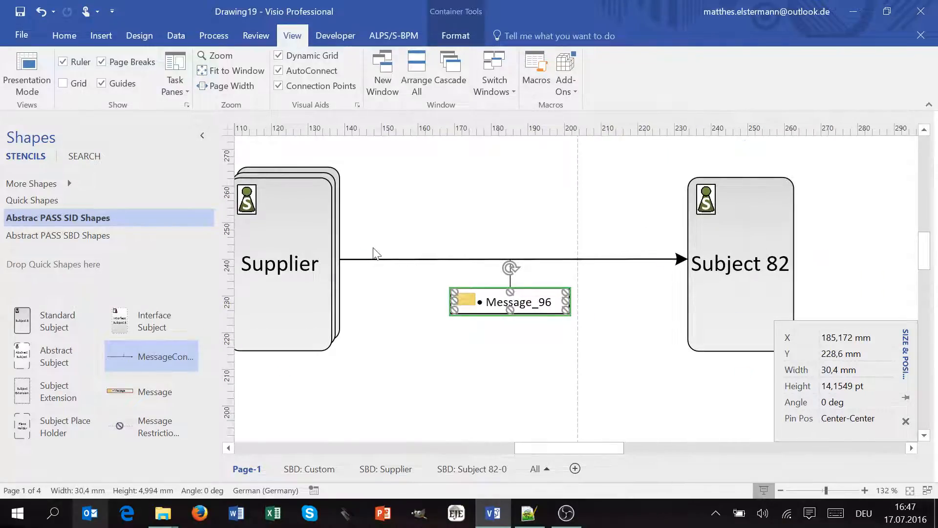
click(729, 244)
key(Delete)
drag(612, 446, 502, 453)
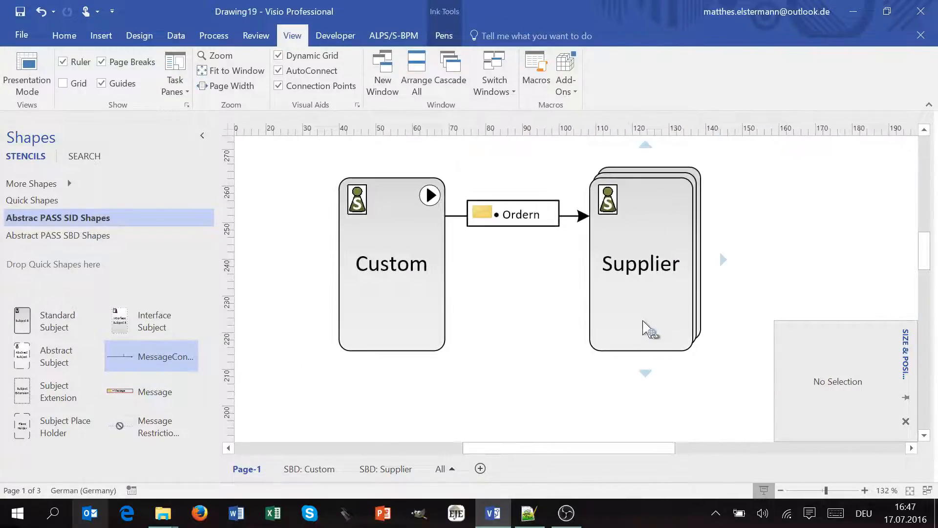
Step: Connect Supplier back to Custom through AutoConnect, placing the message box at about X 90 mm, Y 224.5 mm and the connector at Y 226.75 mm
mouse_move(649, 372)
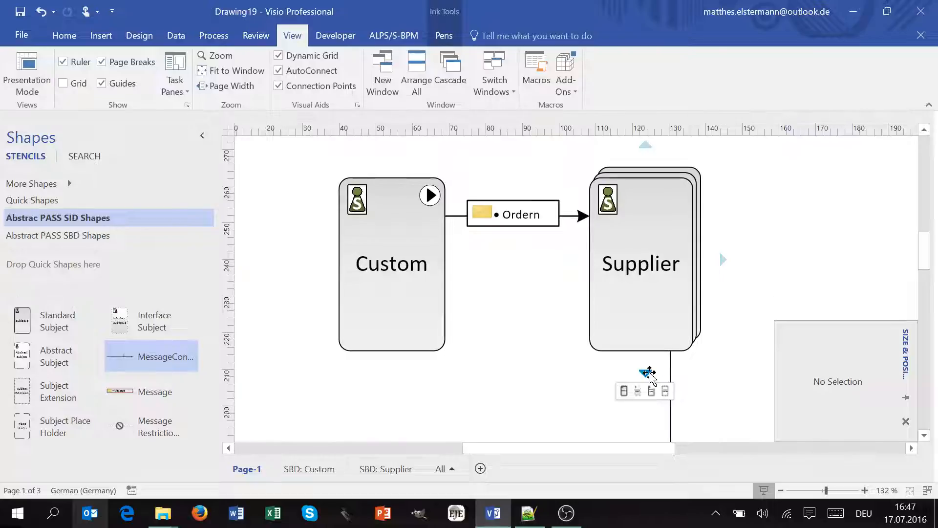
drag(646, 374, 398, 324)
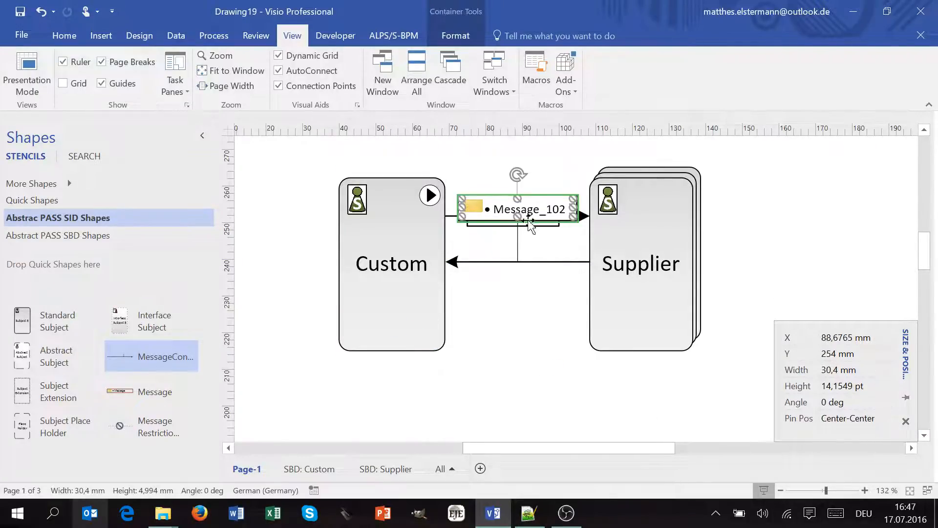
click(535, 268)
click(518, 261)
drag(518, 220, 523, 326)
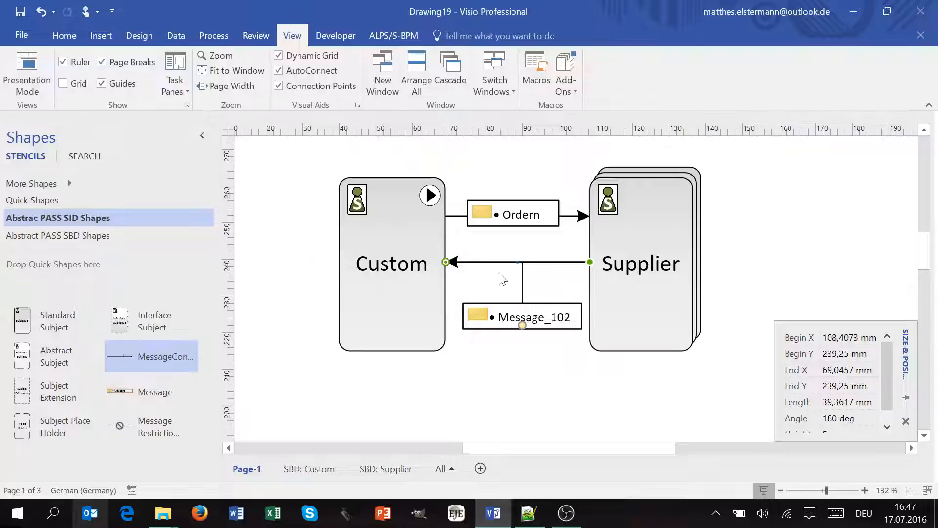
drag(448, 263, 448, 307)
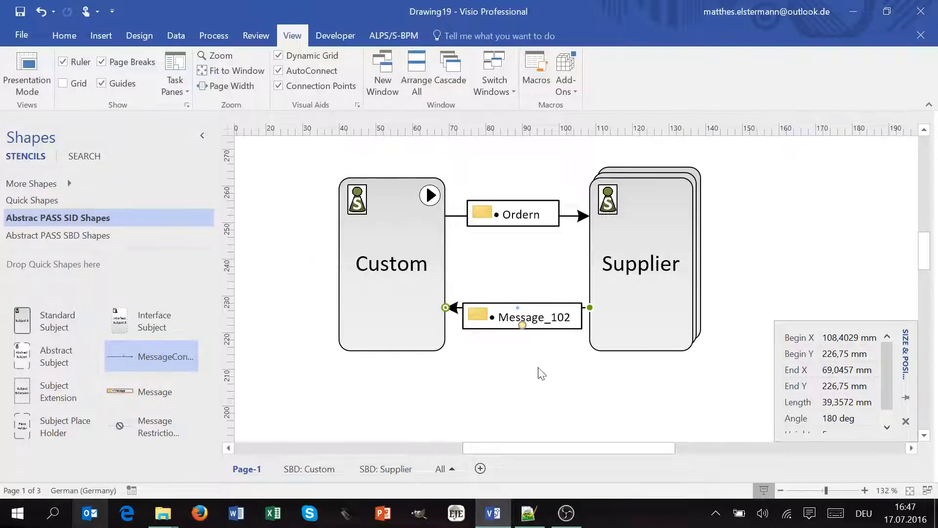
Step: Name the message on the Supplier-to-Custom connector "delivery"
double_click(549, 316)
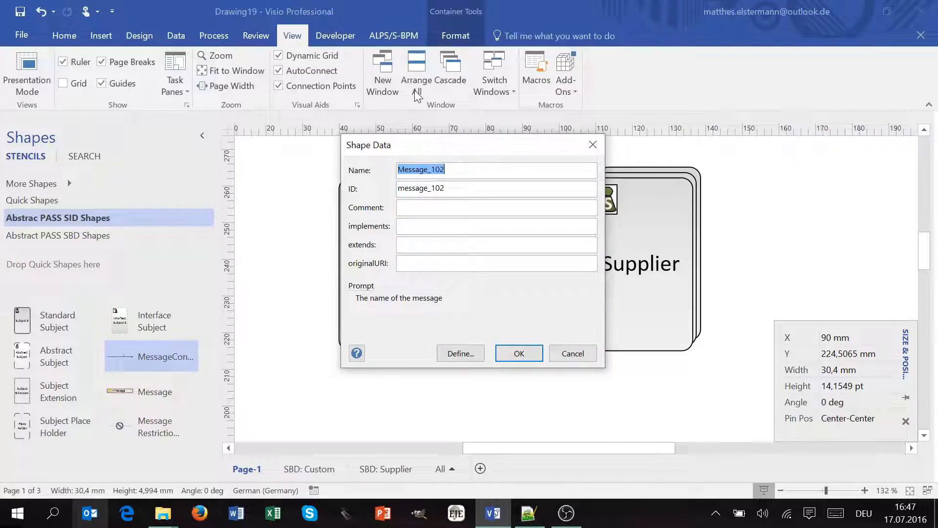
text(delivery)
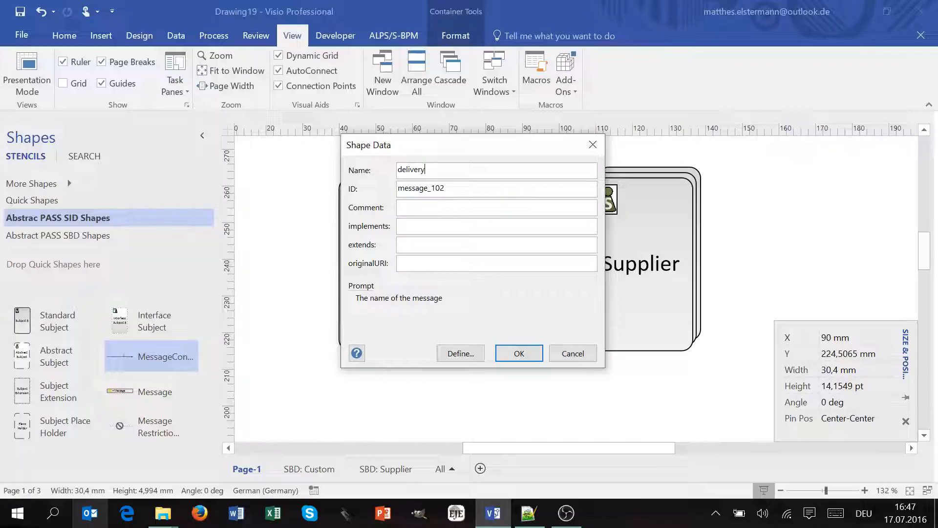
key(Return)
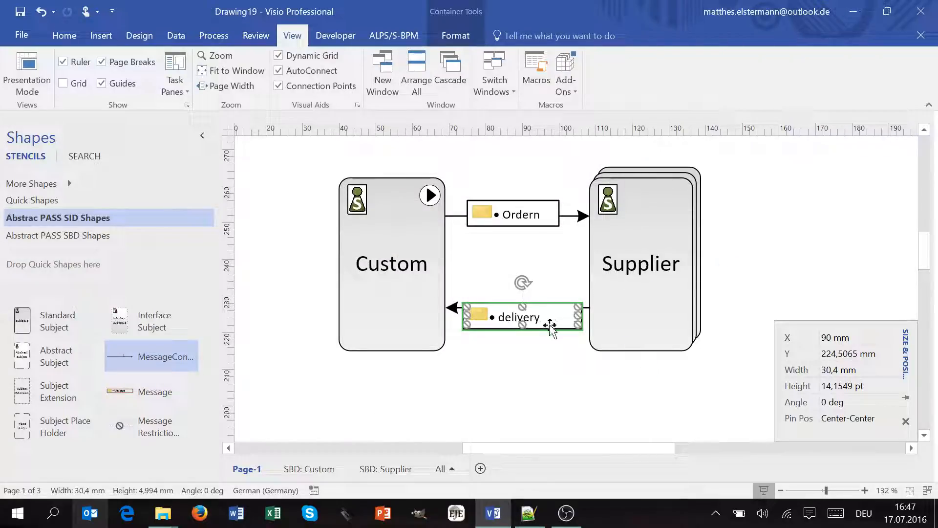
Step: Add a second message named "note of decline" to the message box below delivery
drag(146, 391, 540, 338)
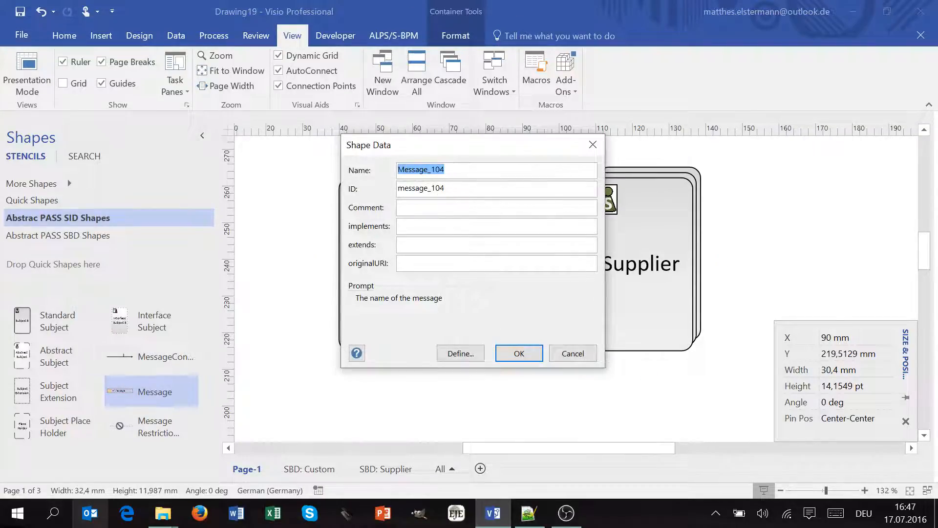
text(note)
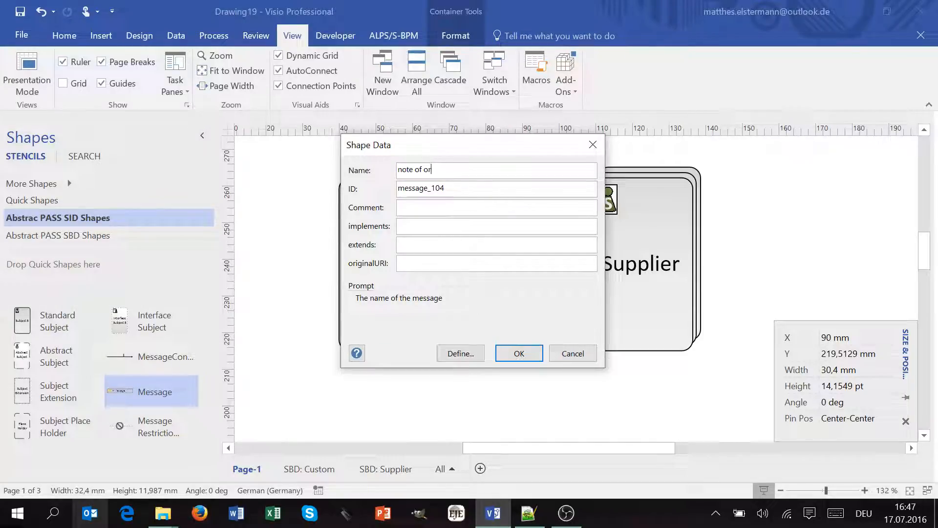
text( of decline)
key(Return)
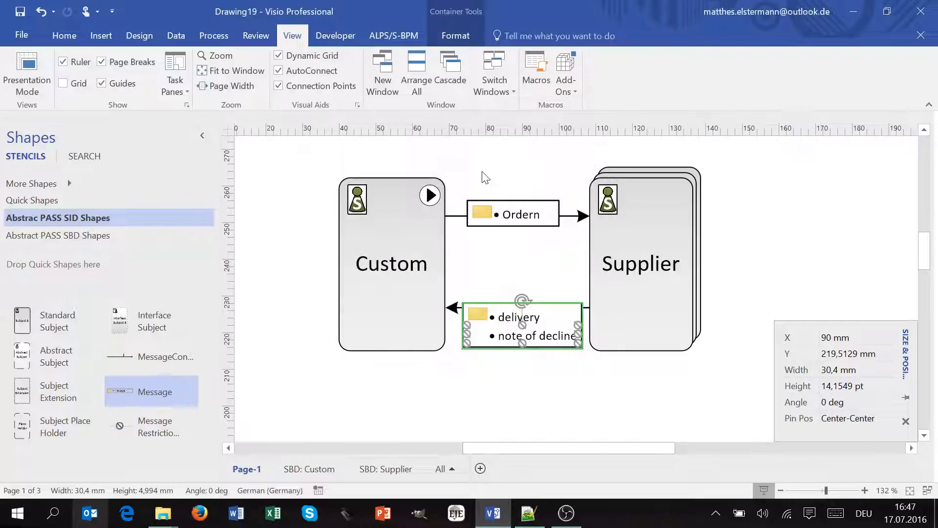
click(585, 415)
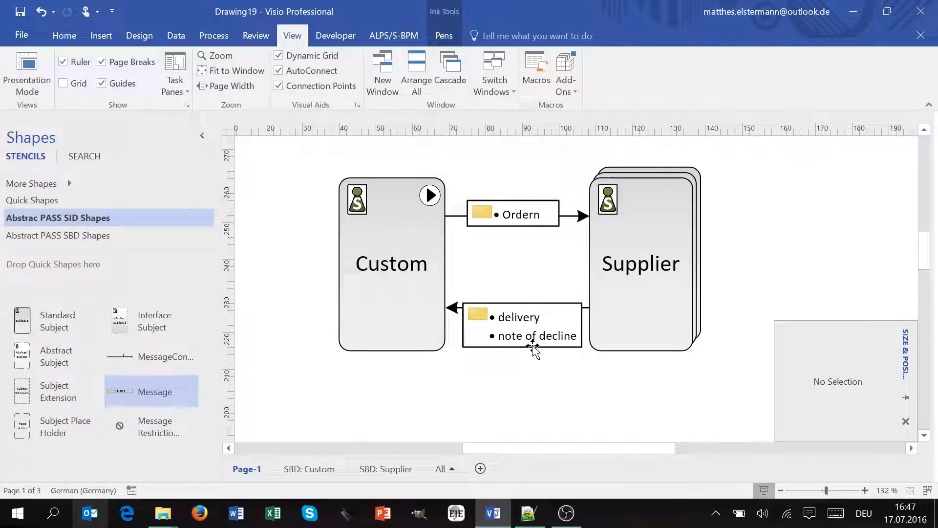
Step: Try gluing the return connector's arrow end to the whole Custom subject, and put it back on Custom's edge at Y 226.75 mm
click(634, 332)
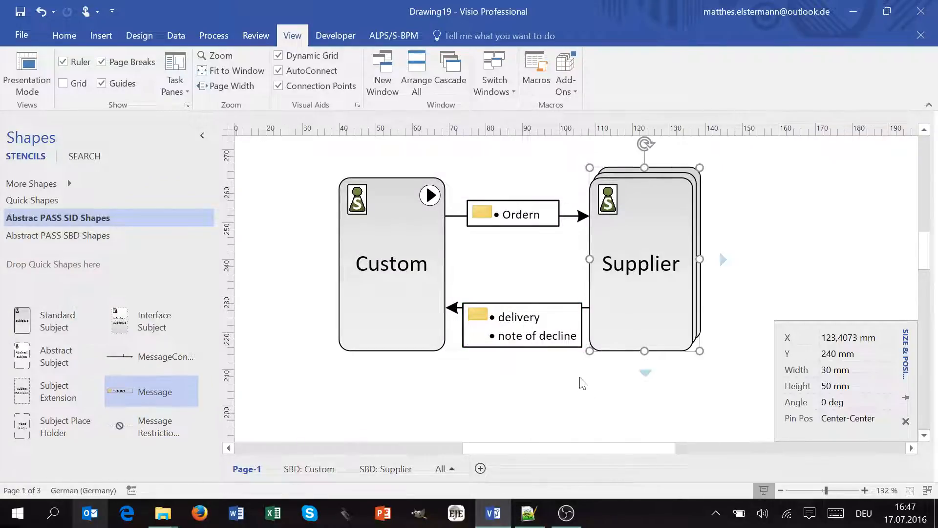
click(450, 308)
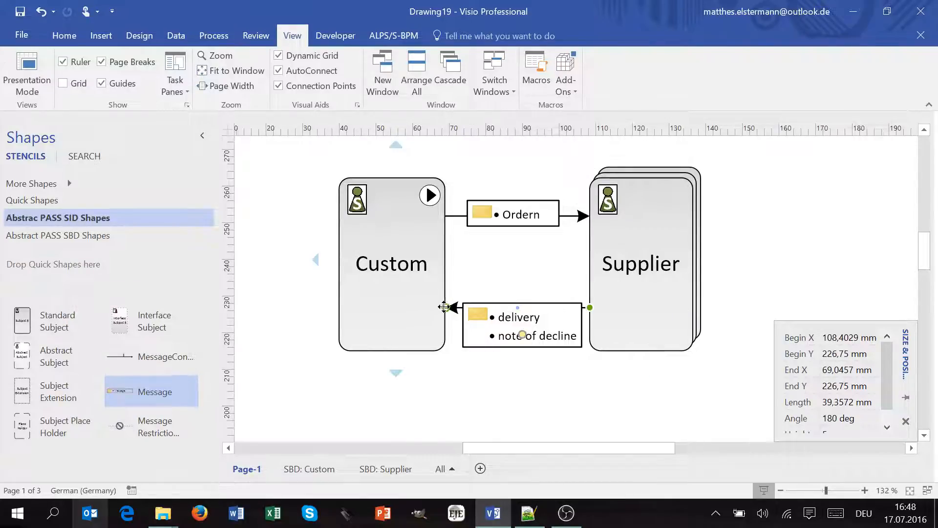
drag(445, 307, 398, 273)
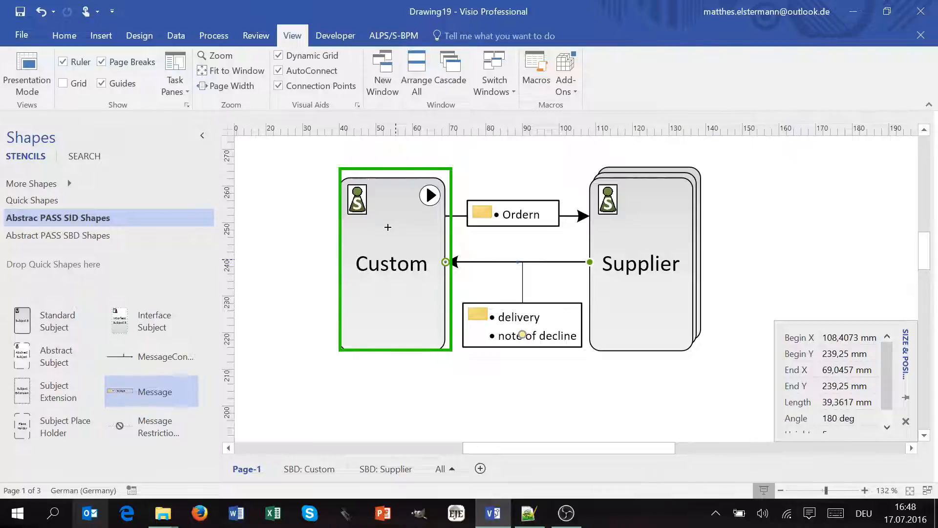
drag(380, 294, 394, 255)
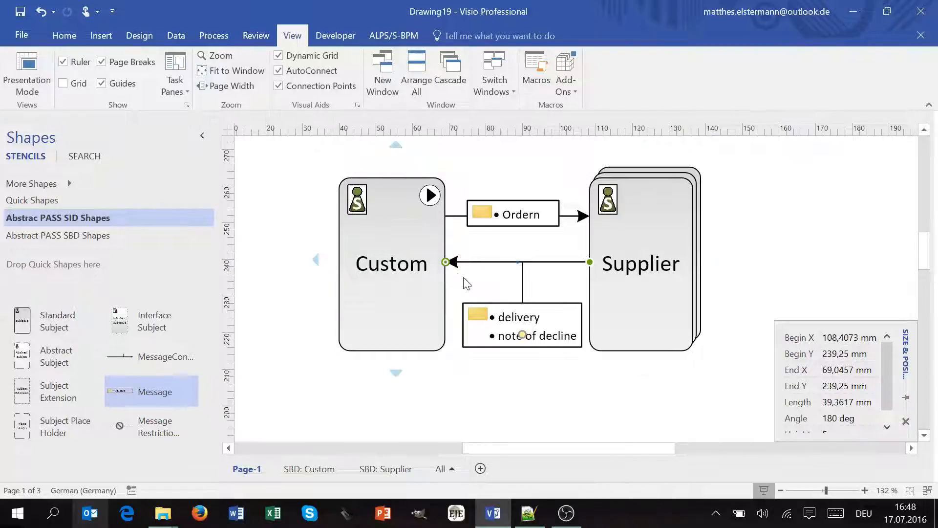
drag(445, 261, 345, 194)
drag(451, 276, 446, 307)
Step: Move Supplier about 15 mm farther from Custom and lower the return connector's horizontal segment to about Y 200 mm
drag(636, 323, 748, 262)
click(617, 331)
click(643, 311)
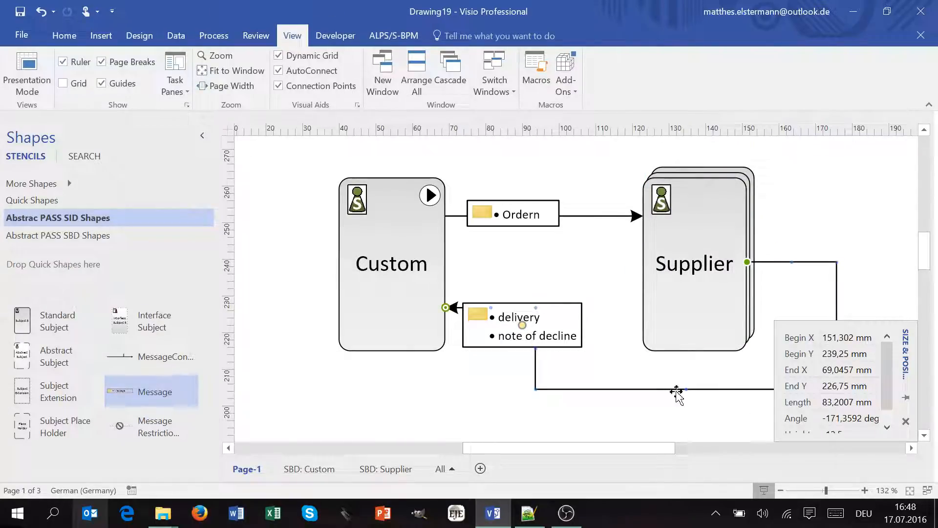
drag(687, 391, 688, 411)
drag(652, 450, 699, 450)
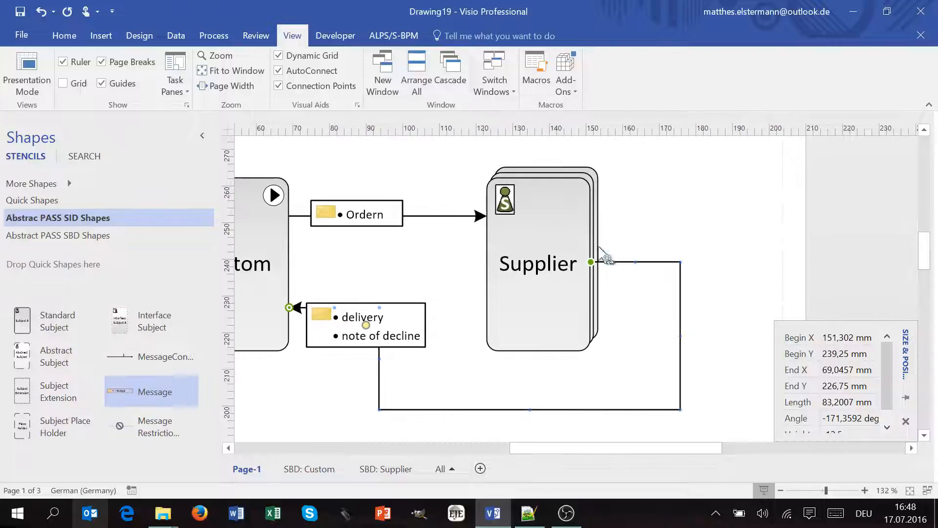
mouse_move(586, 259)
mouse_move(532, 312)
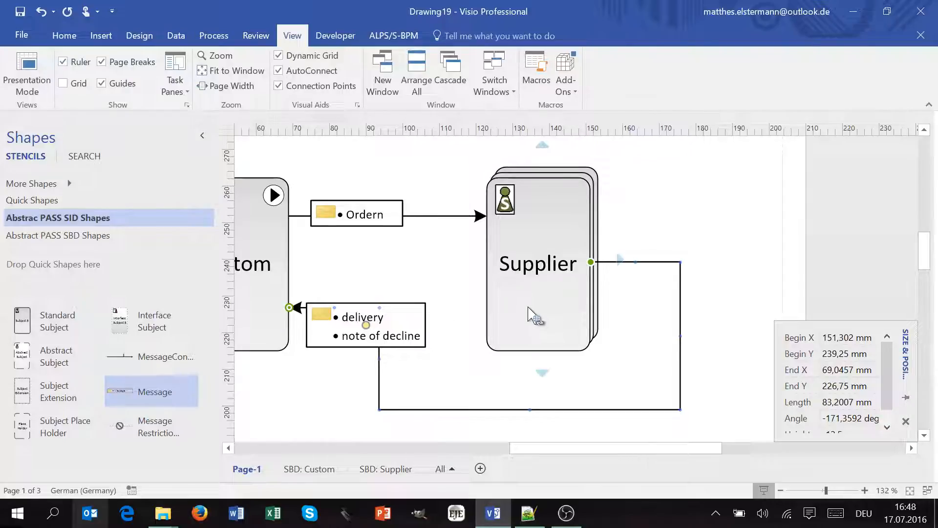
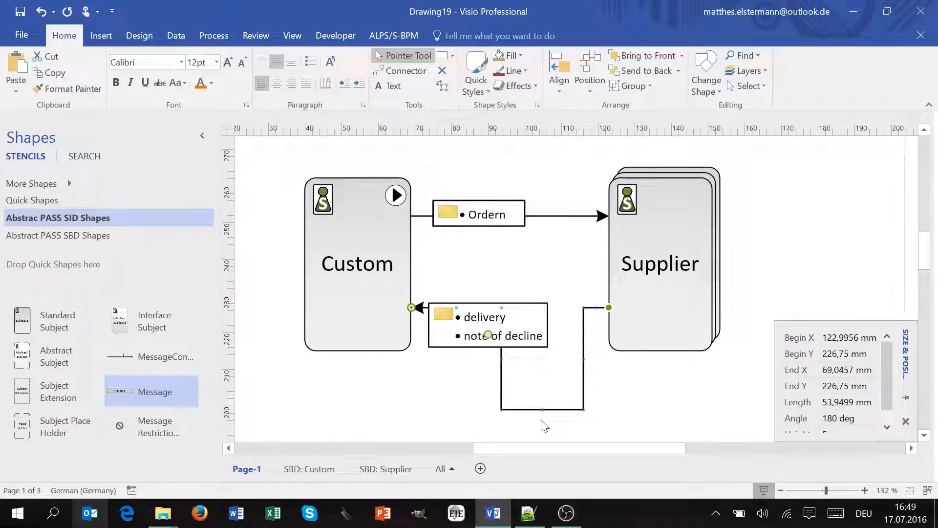
Step: Make the return connector a straight connector, and center both message boxes on their connectors
right_click(584, 324)
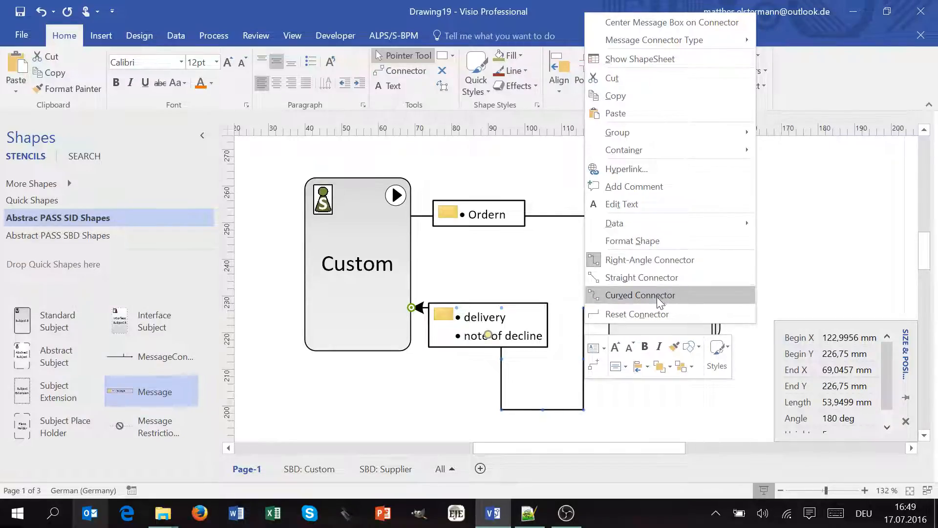
click(637, 278)
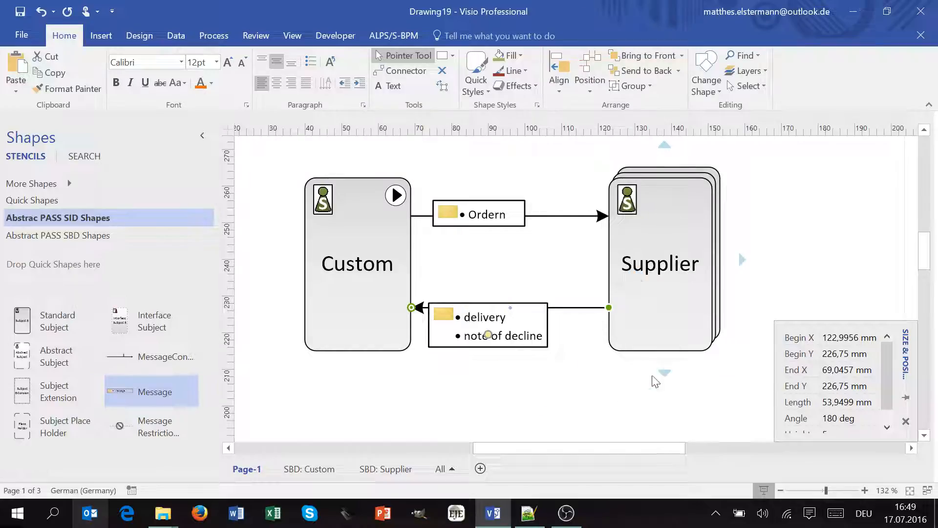
right_click(586, 307)
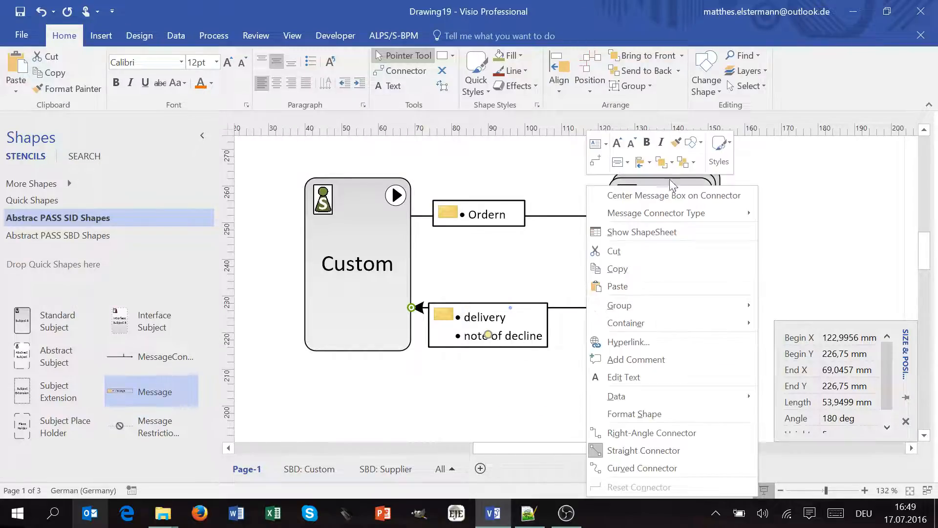
click(657, 201)
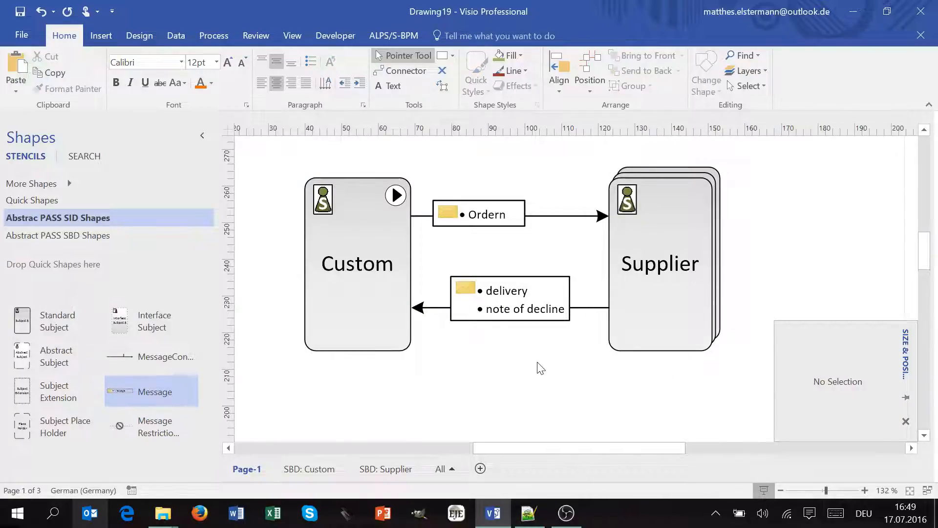
right_click(576, 216)
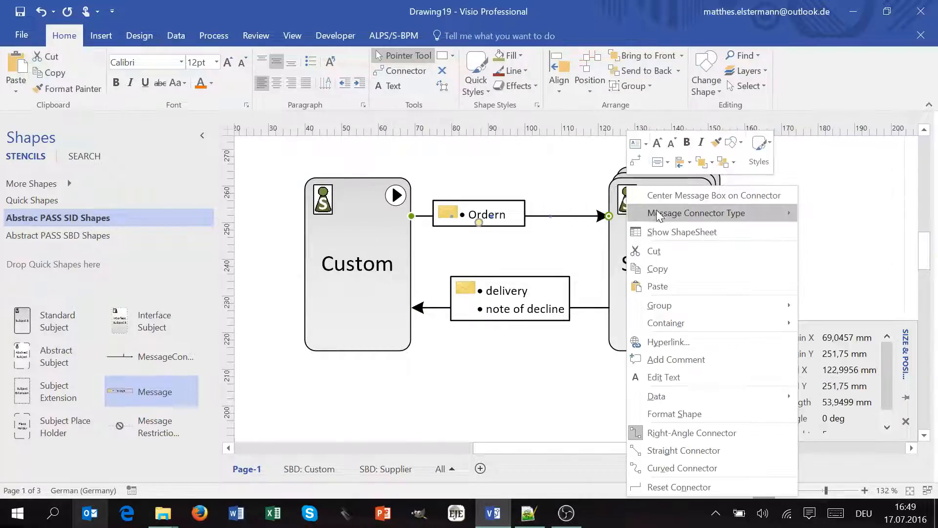
click(662, 197)
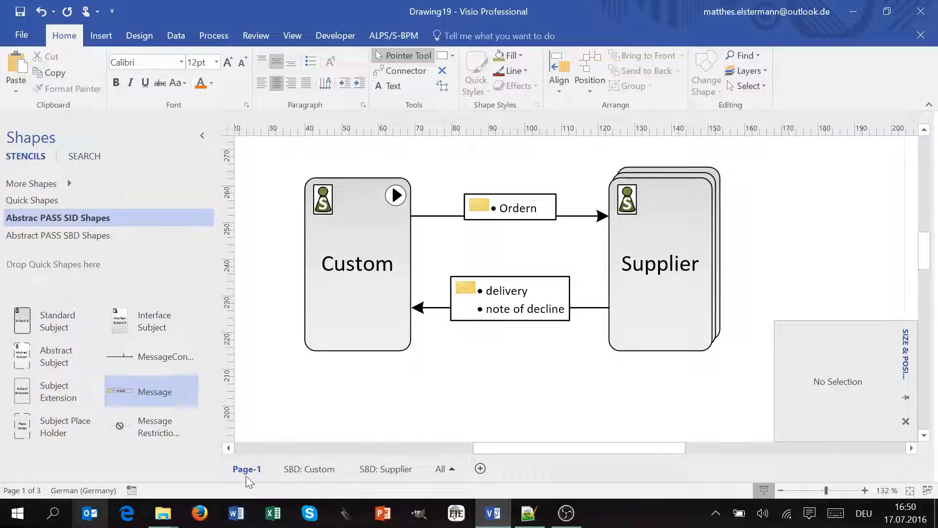
Step: Examine the SBD: Custom and SBD: Supplier pages and their stencil against Page-1, and view the list of all pages
click(295, 470)
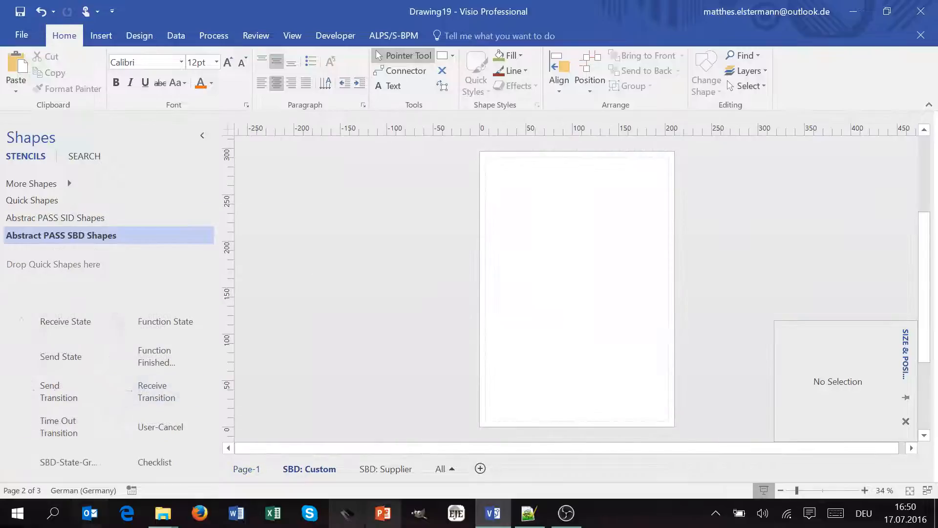
click(247, 470)
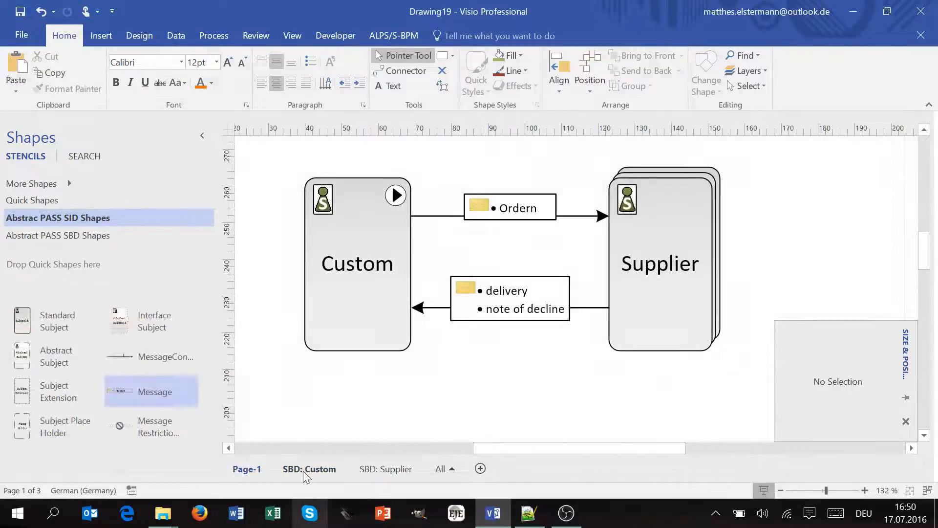
click(386, 470)
click(316, 471)
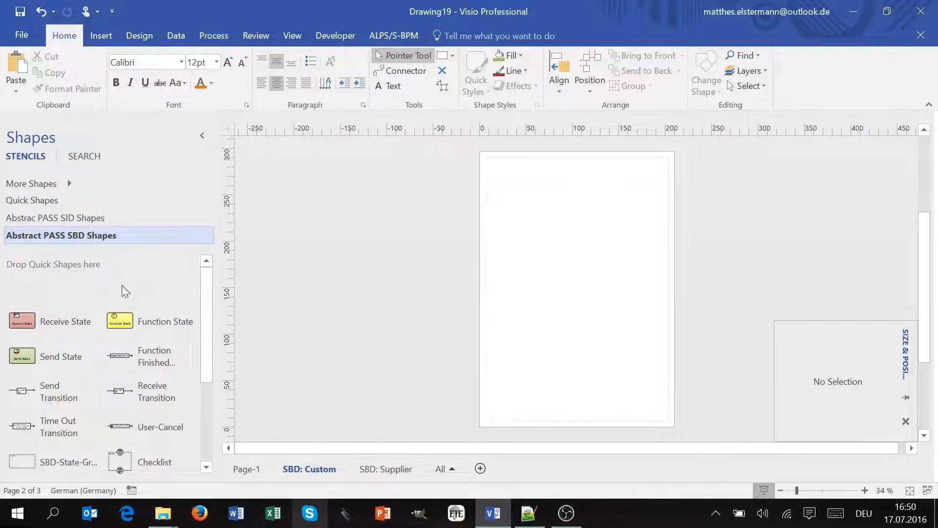
click(247, 469)
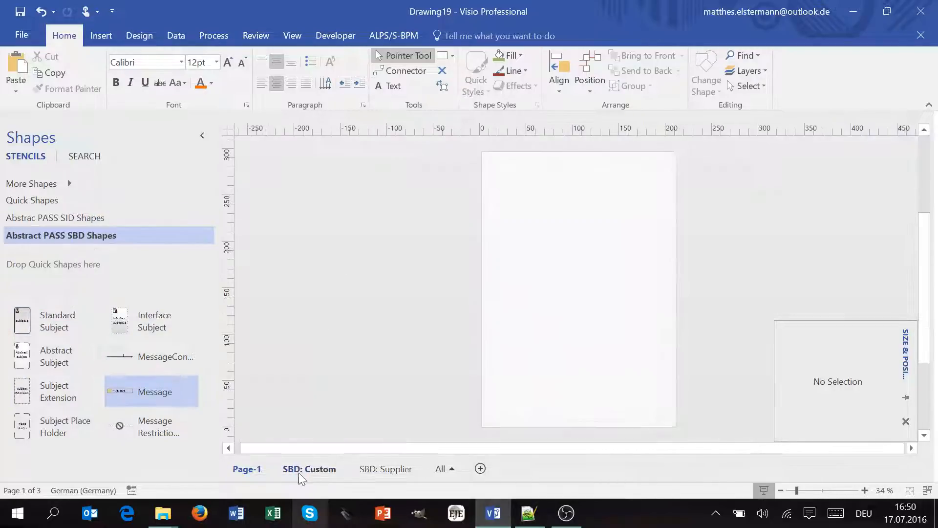
click(300, 470)
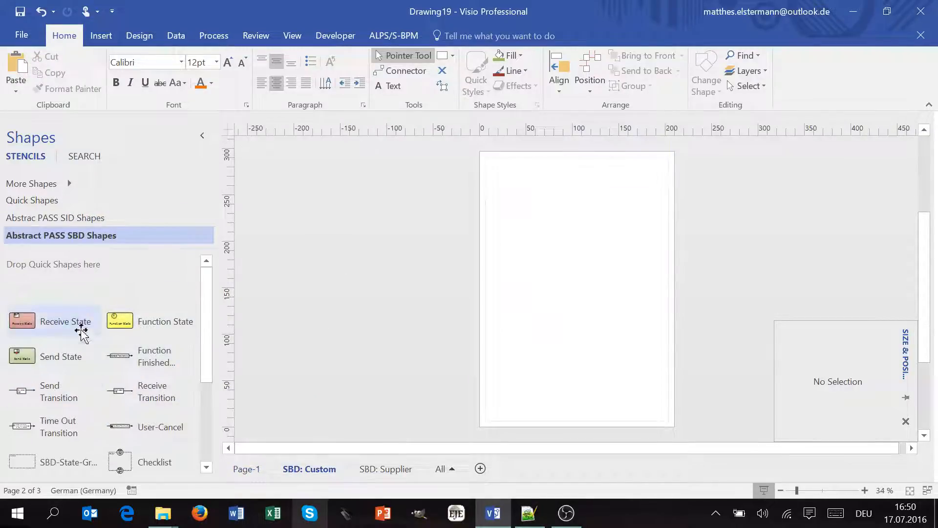
click(254, 472)
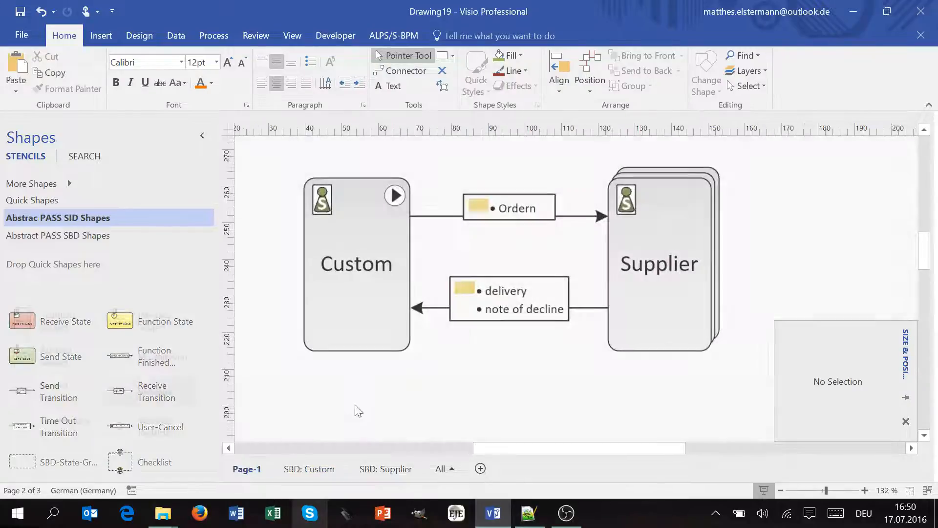
click(453, 469)
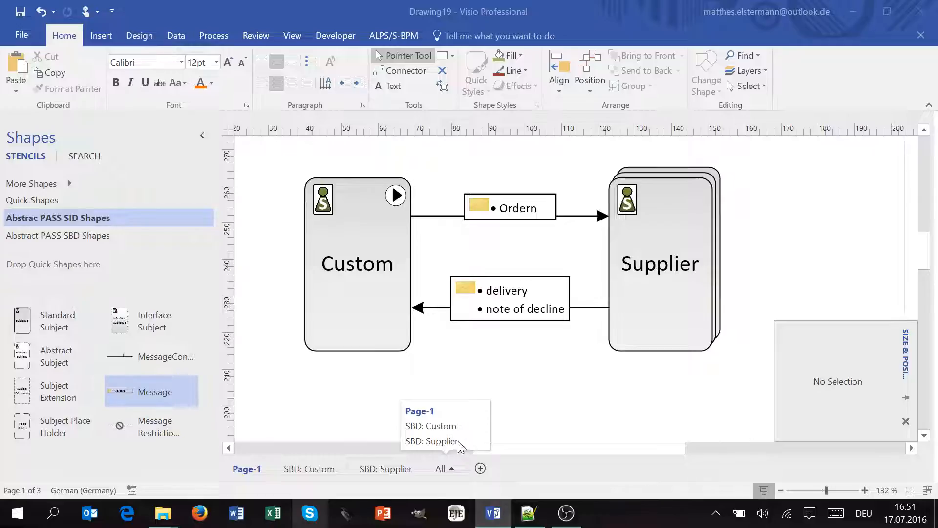
Step: Rename Page-1 as "MY SID"
double_click(243, 471)
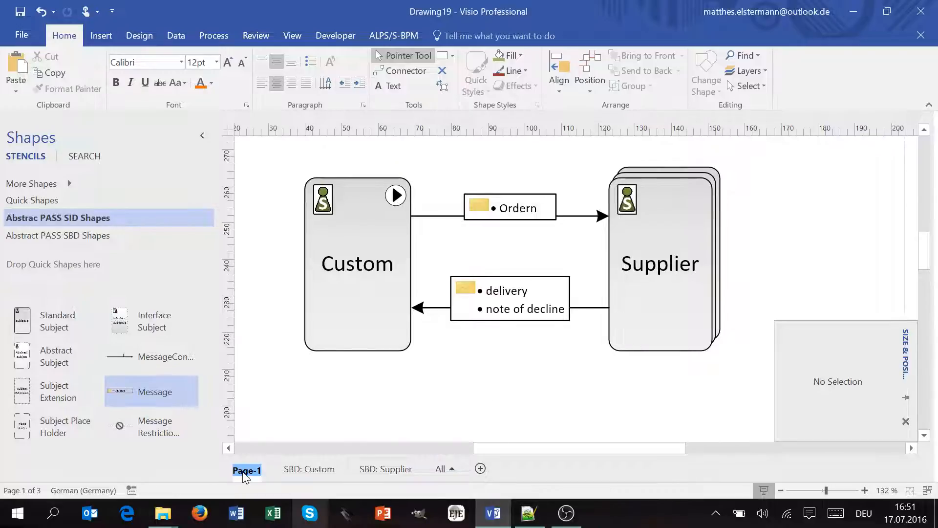
text(SID)
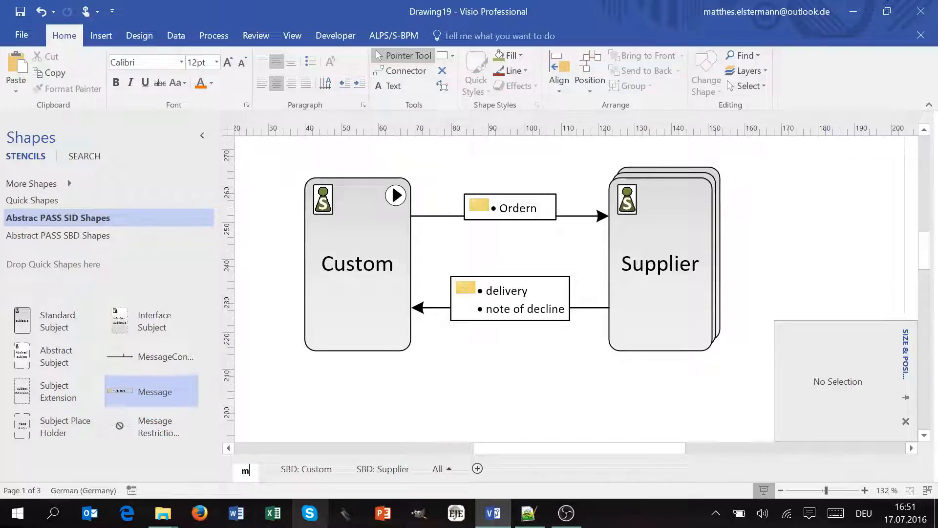
text(MY S)
key(Return)
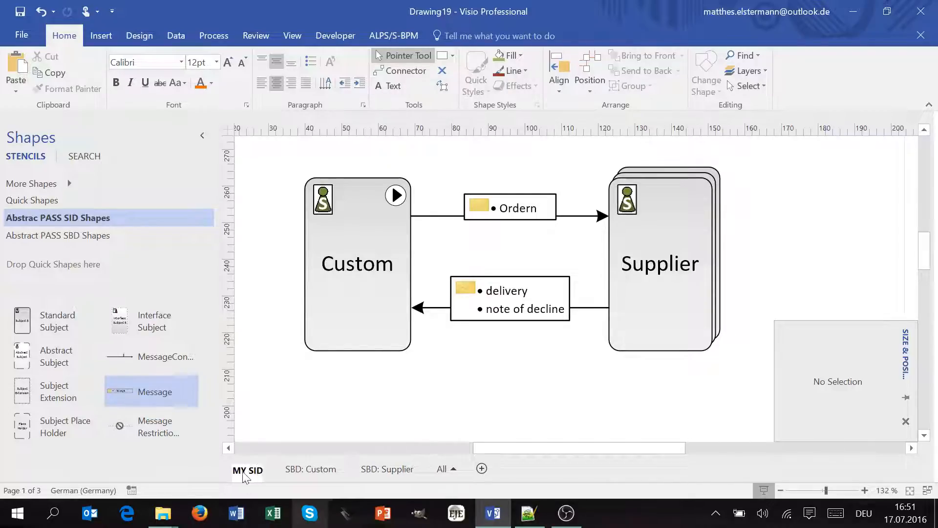
Step: Rename the SBD: Custom page as "SBD: Custk"
click(324, 467)
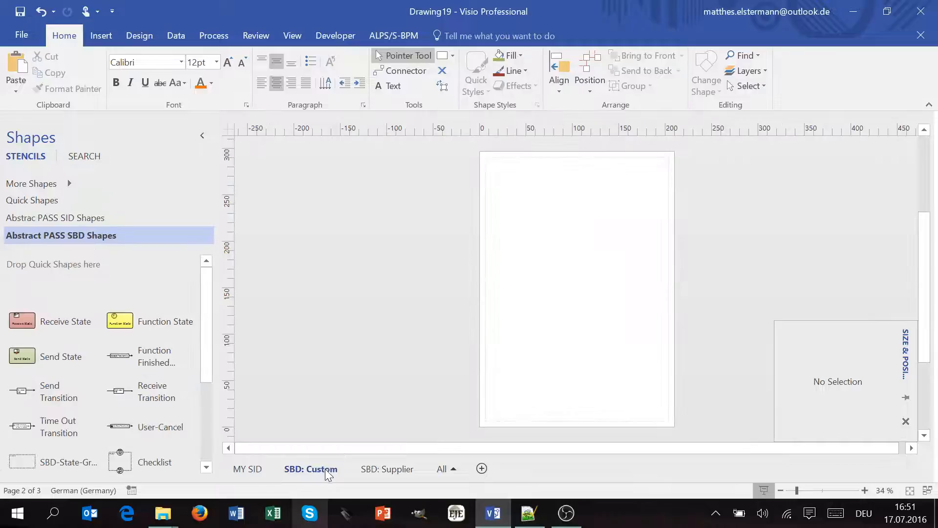
double_click(327, 470)
key(End)
key(BackSpace)
key(BackSpace)
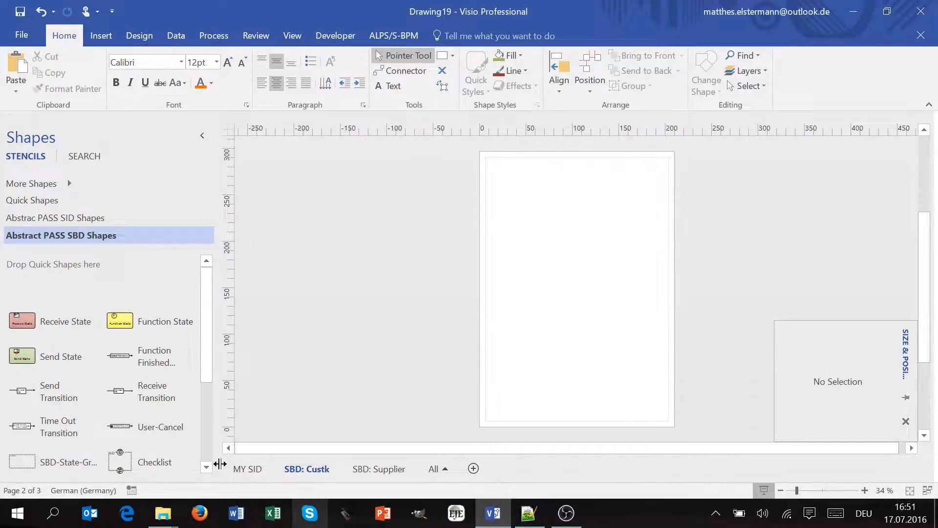
Step: Check the Custom subject's shape options on MY SID and compare it with the SBD: Custk page
click(245, 469)
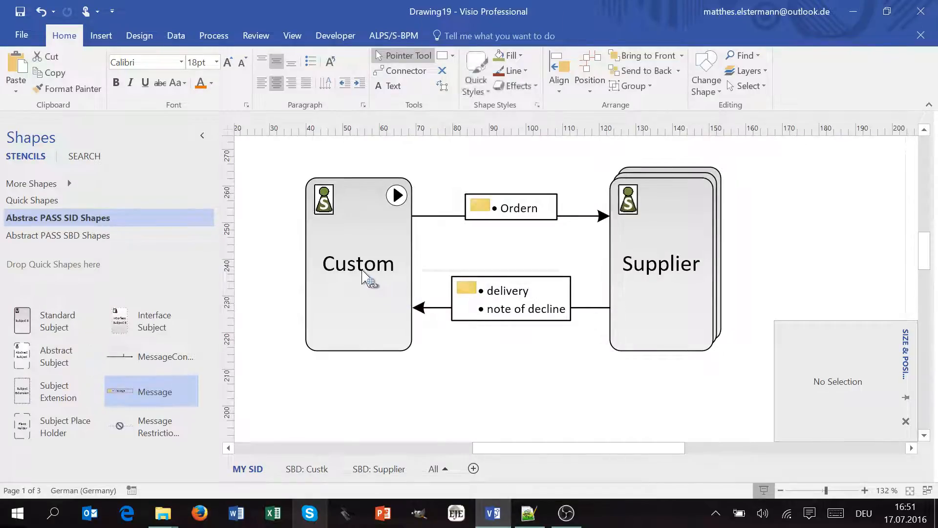
right_click(364, 277)
click(523, 177)
right_click(373, 284)
click(346, 423)
click(303, 469)
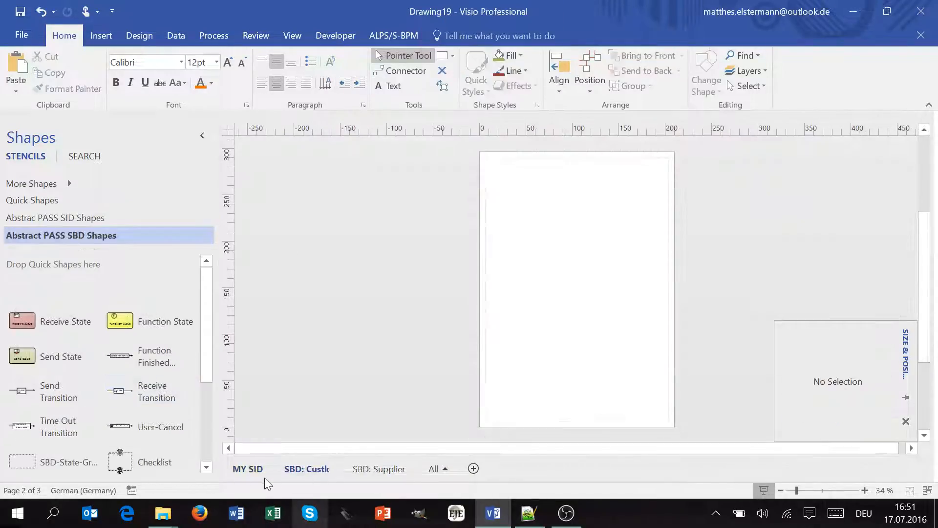
click(247, 470)
Step: Rename the Custom subject as "Custoi" in its shape data
double_click(366, 309)
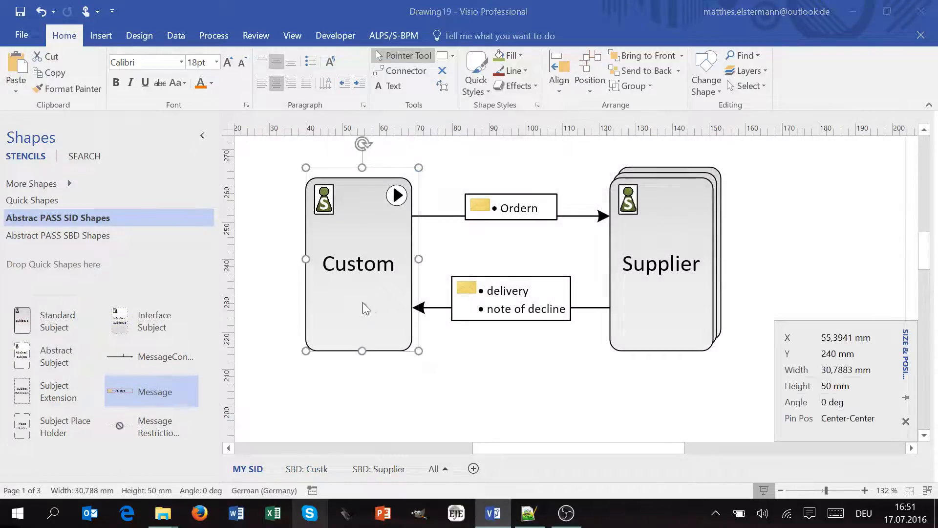
key(BackSpace)
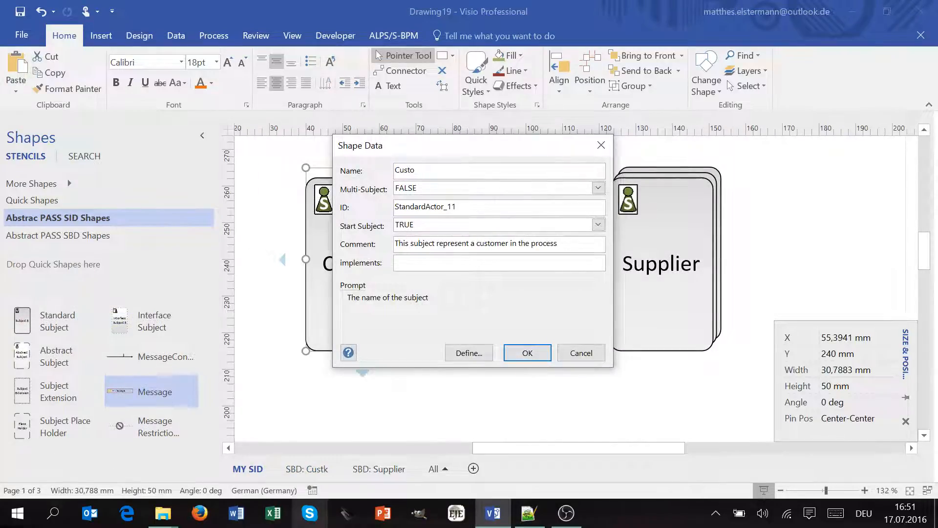
text(i)
key(Return)
double_click(586, 272)
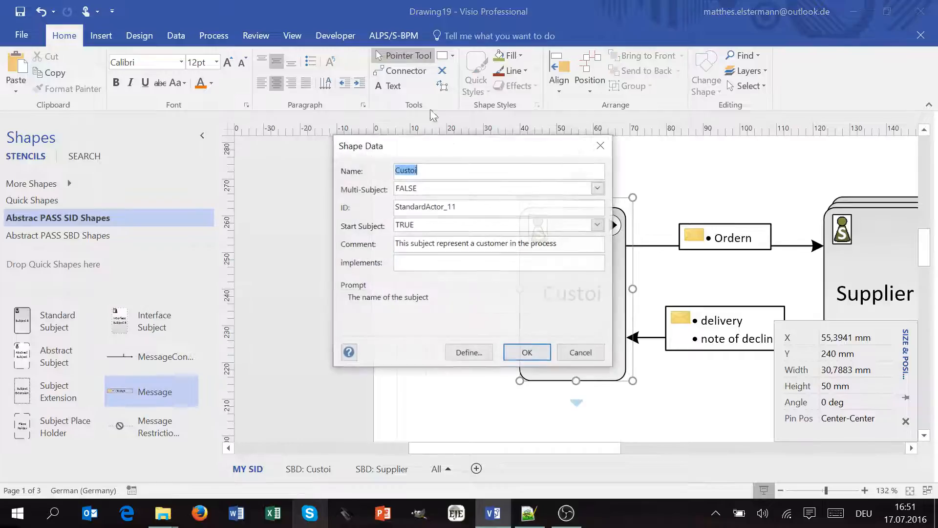
key(Return)
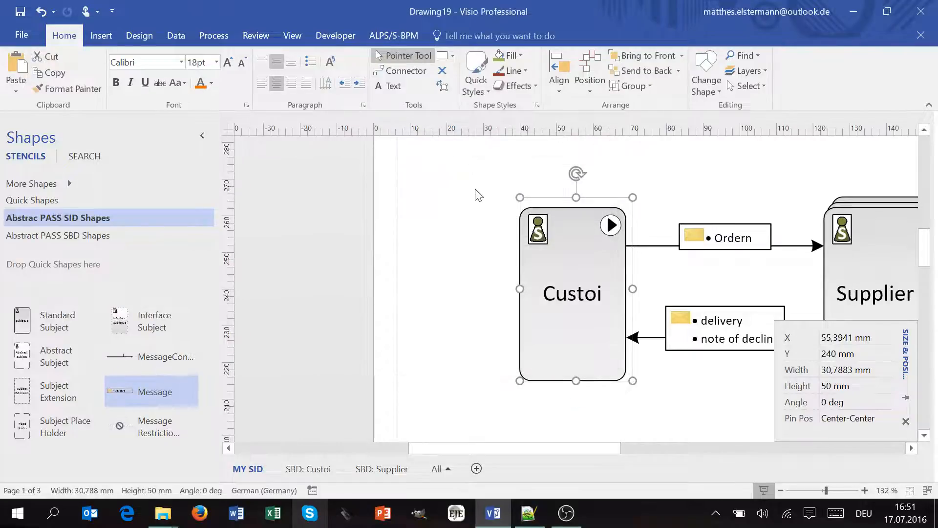
Step: Rename the start subject on MY SID as "Customer" in its shape data
double_click(555, 266)
click(416, 172)
key(BackSpace)
text(m)
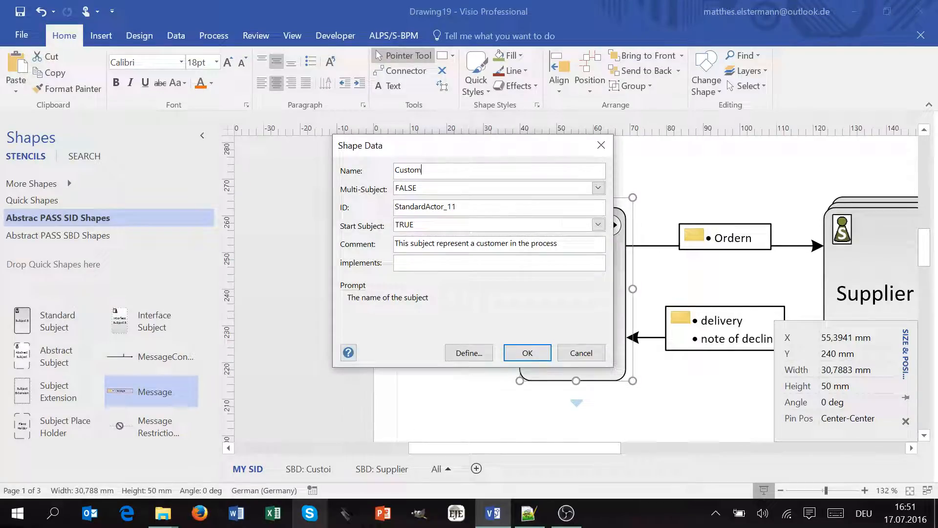
key(Return)
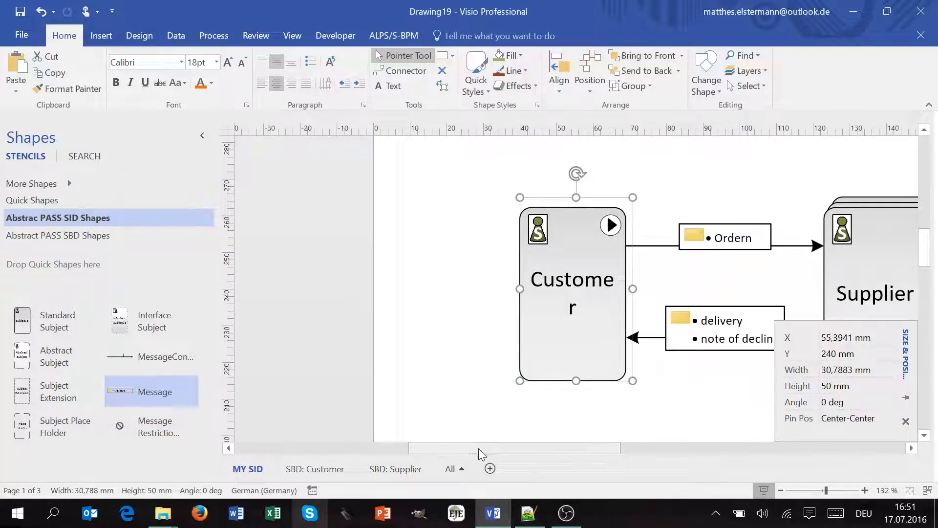
Step: Widen the Customer subject to about 32.4 mm outward from Supplier, keeping its text at 18 pt
drag(479, 447, 500, 447)
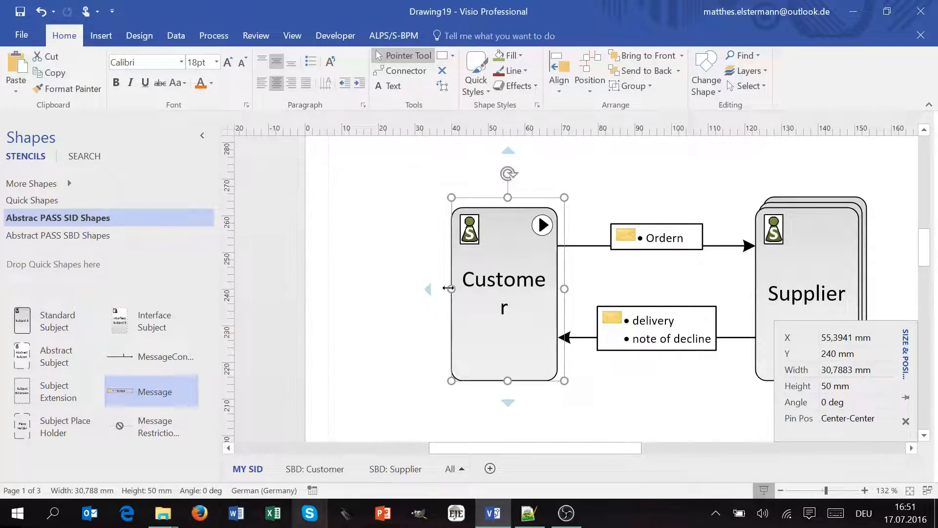
drag(448, 288, 440, 289)
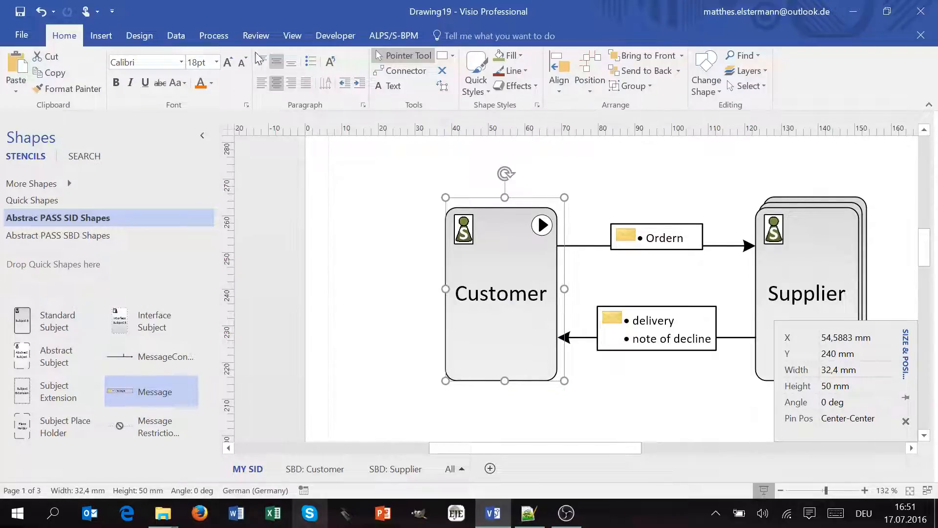
click(243, 64)
click(228, 63)
Step: Follow the Customer subject's SBD_0-StandardActor_11 hyperlink to its behavior page
drag(545, 448, 558, 448)
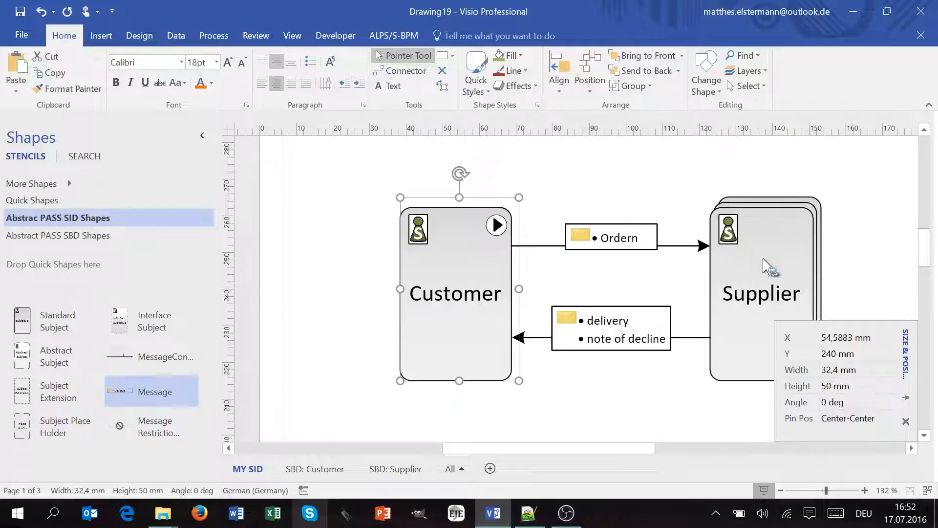
right_click(445, 271)
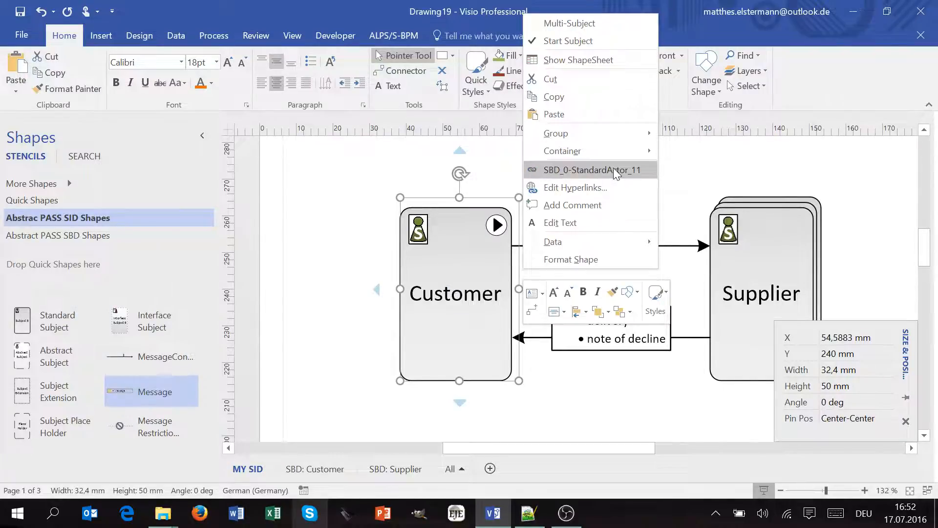
click(570, 171)
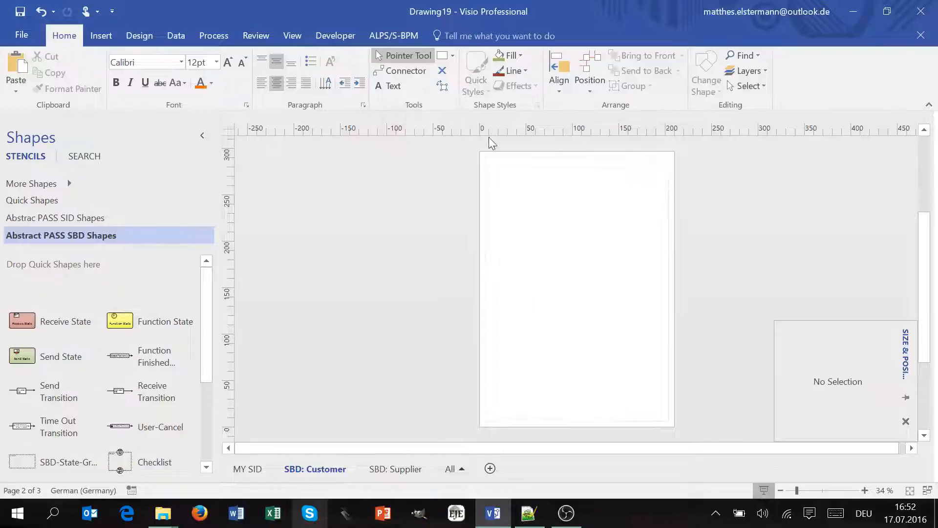
Step: Return from the SBD: Customer page to MY SID through the page's Layer_0 hyperlink
right_click(658, 177)
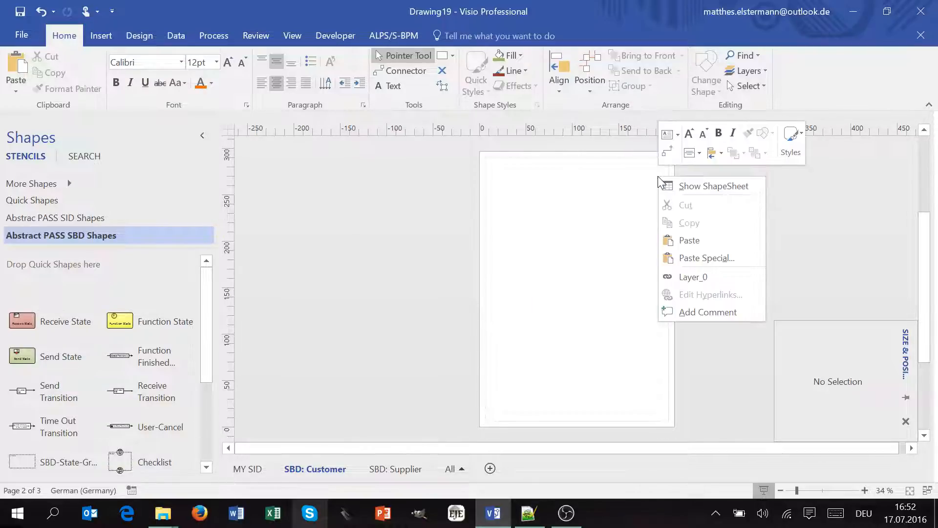
click(536, 286)
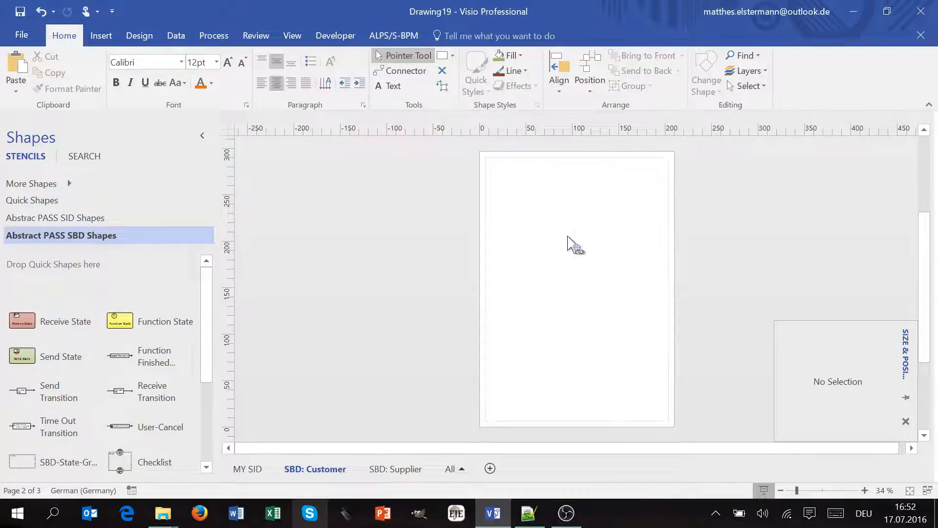
scroll(599, 246, up, 5)
scroll(599, 246, down, 3)
right_click(732, 201)
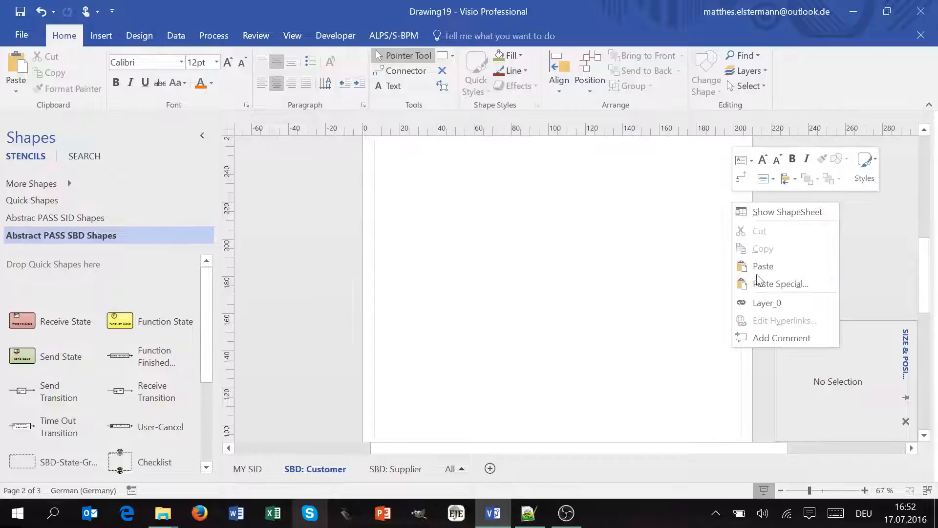
click(765, 303)
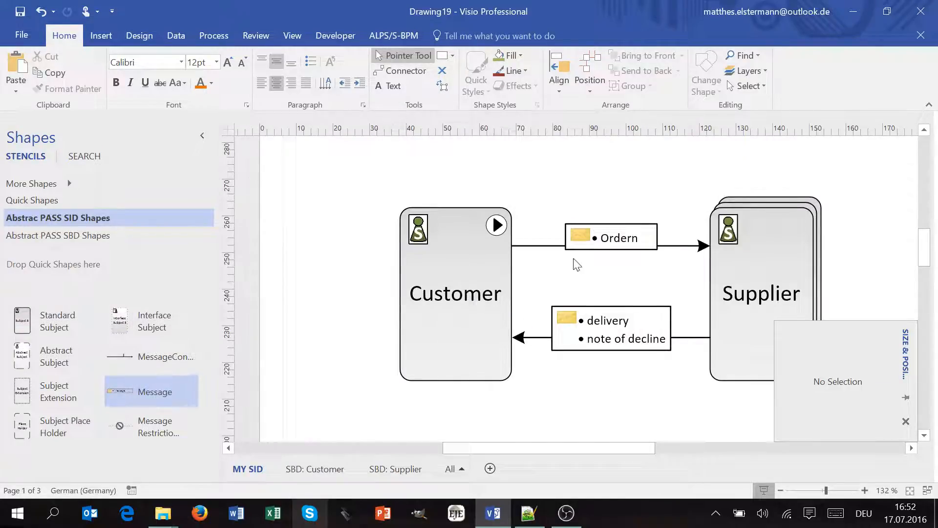
Step: Open the SBD: Customer page again through the Customer subject's SBD_0-StandardActor_11 hyperlink
drag(585, 449, 594, 451)
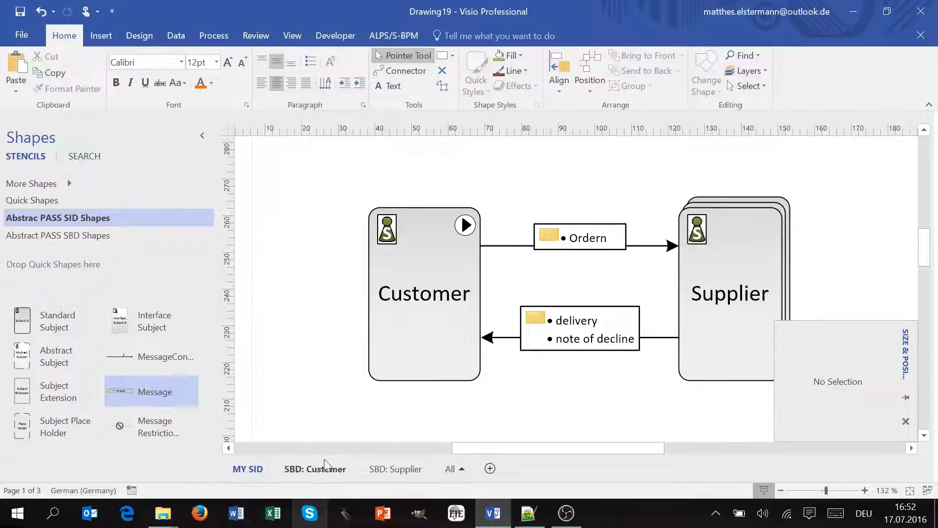
right_click(418, 278)
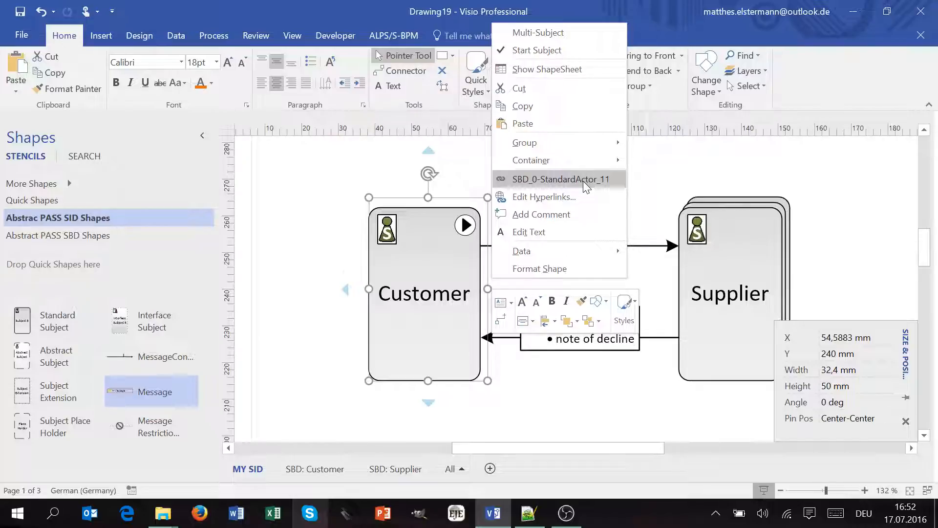
click(586, 187)
right_click(435, 292)
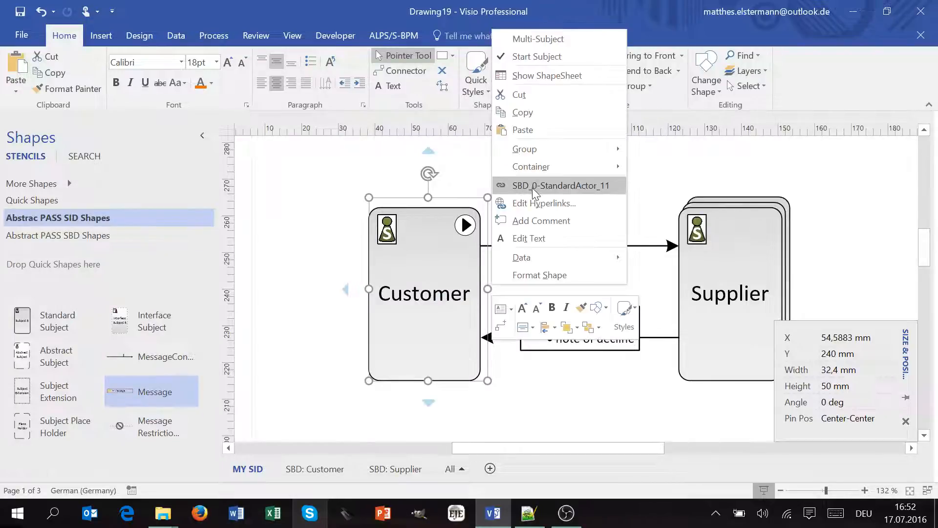
click(377, 253)
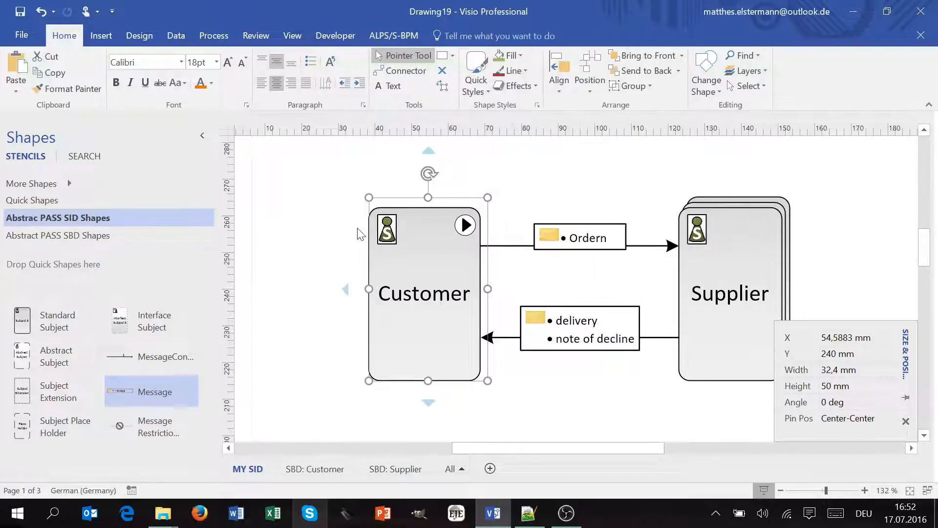
right_click(418, 267)
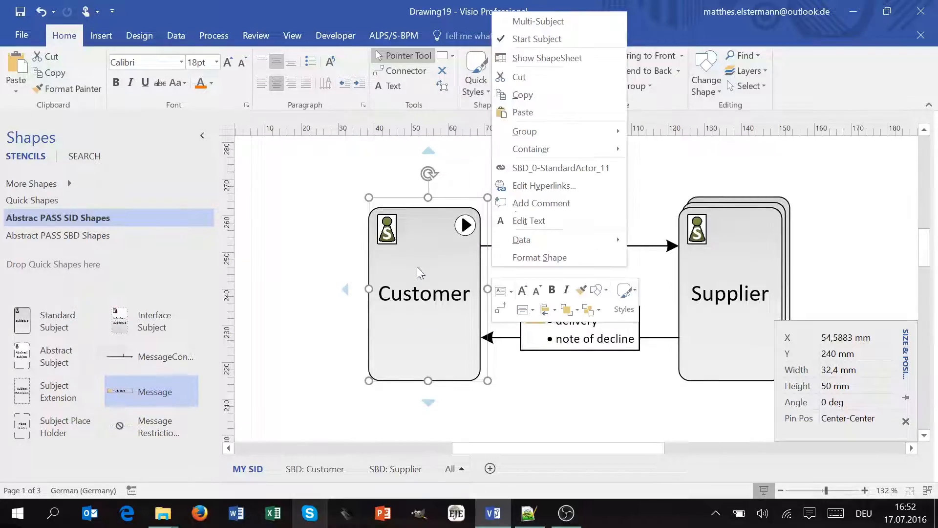
click(549, 169)
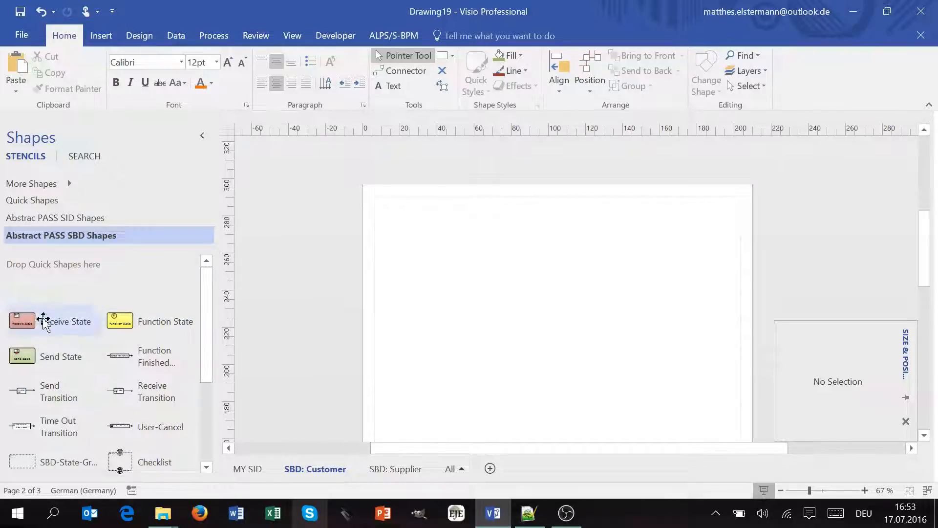
Step: Add a Function State to SBD: Customer at about X 87.5 mm, Y 272.5 mm and make it the start state
click(204, 285)
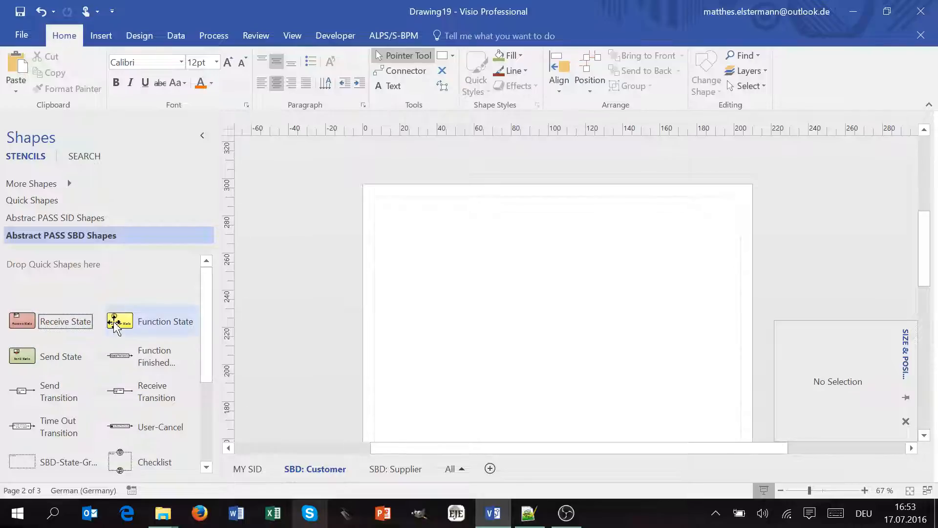
drag(128, 325, 528, 224)
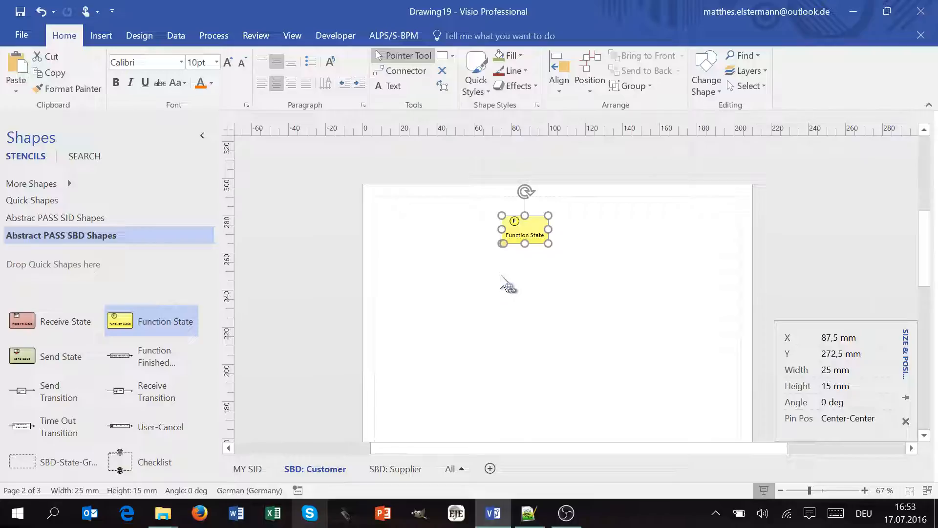
right_click(551, 230)
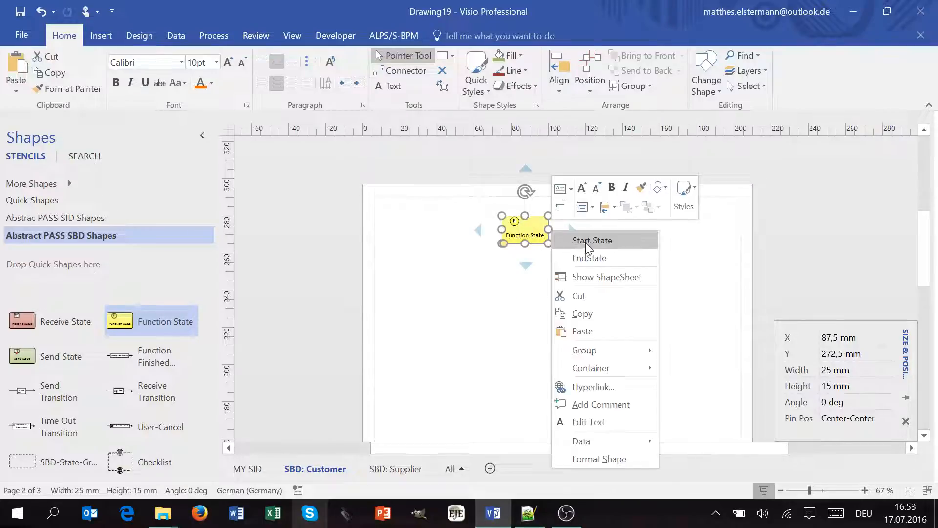
click(590, 244)
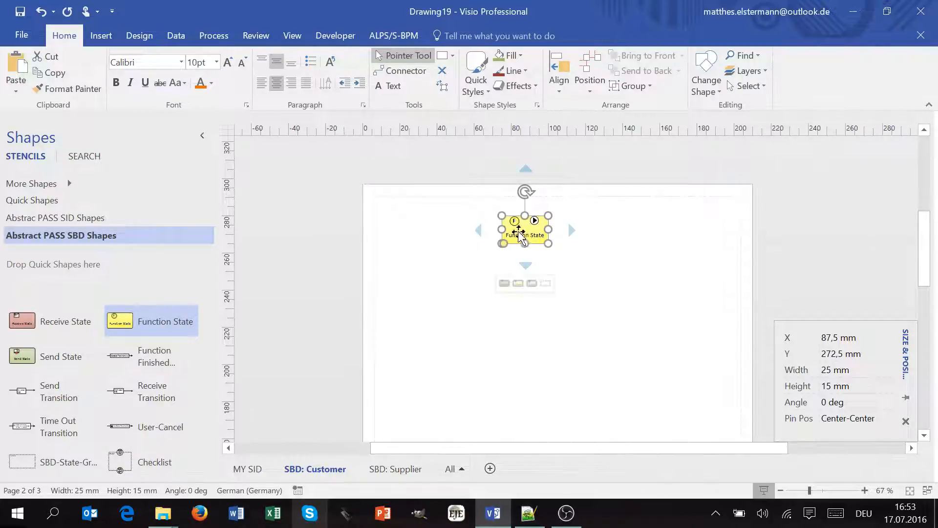
right_click(550, 227)
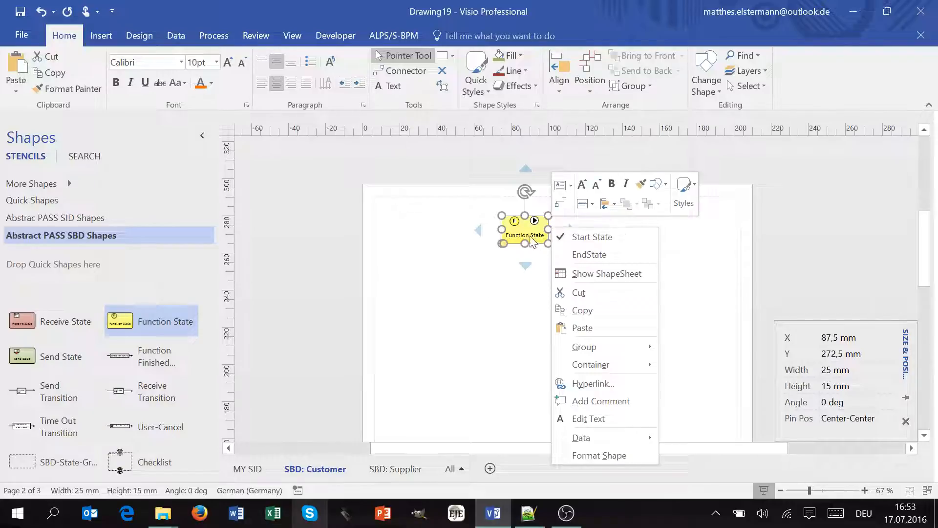
click(525, 233)
Step: Rename the start Function State to "Fill out the order Form" in its shape data
double_click(524, 233)
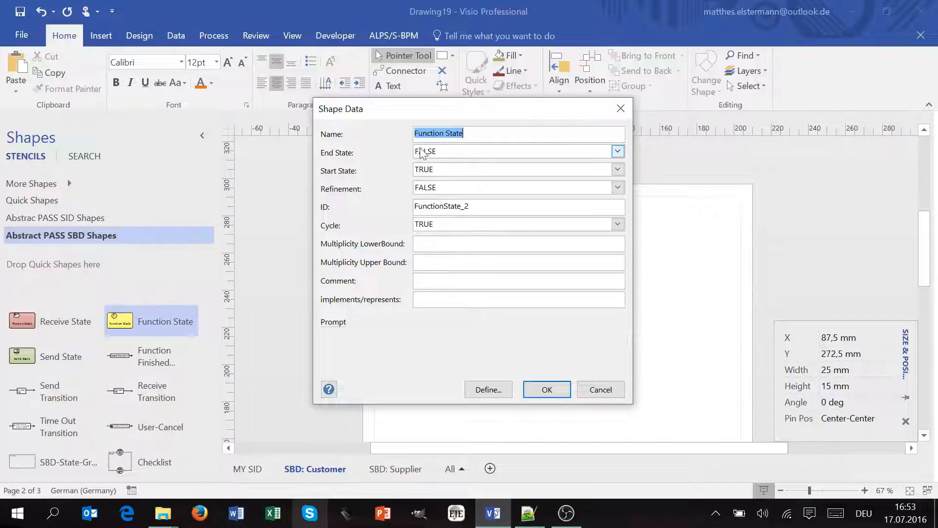
drag(437, 107, 461, 126)
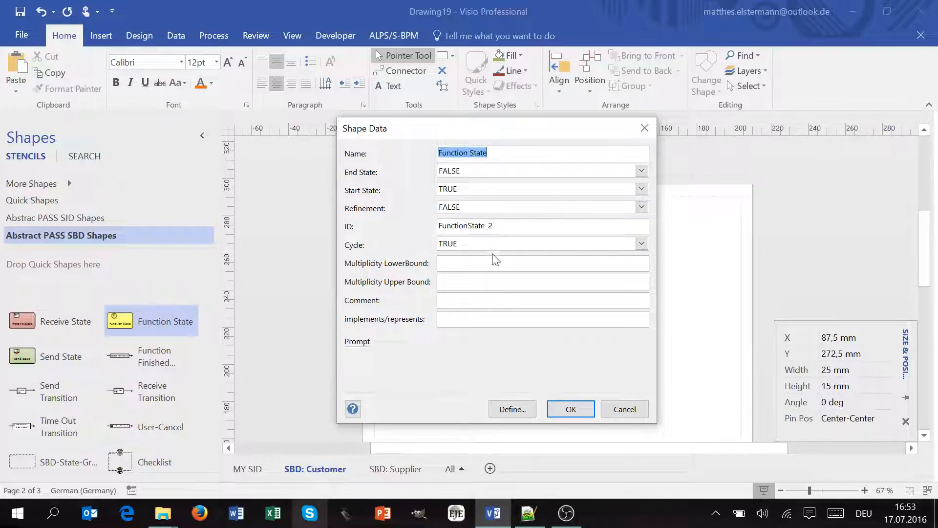
click(489, 225)
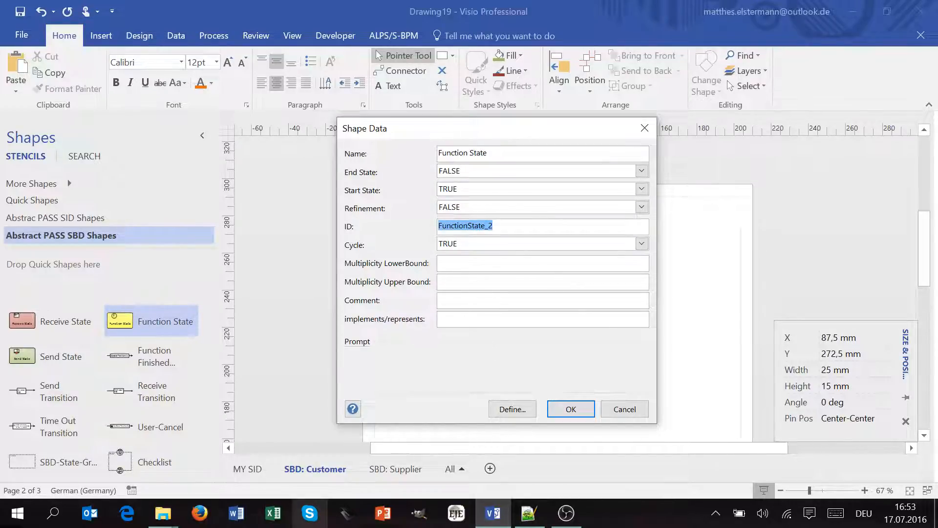
click(528, 153)
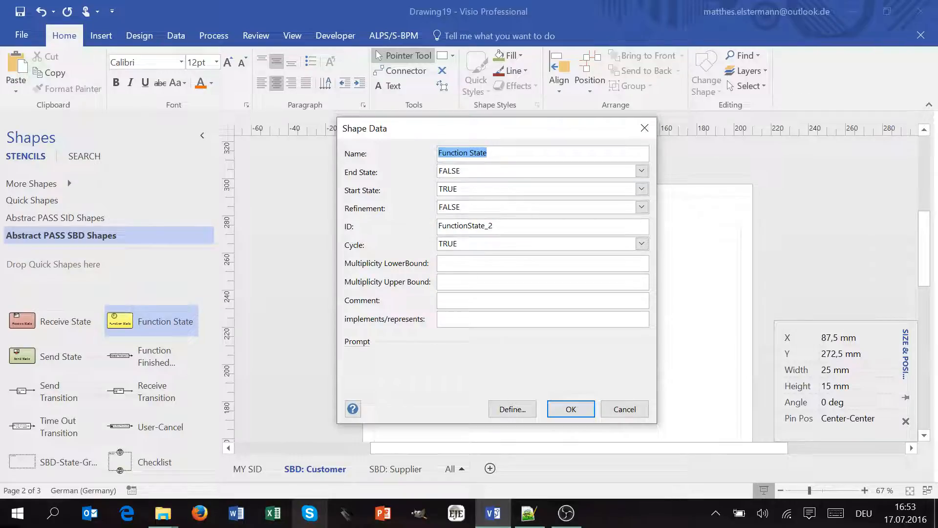
click(491, 153)
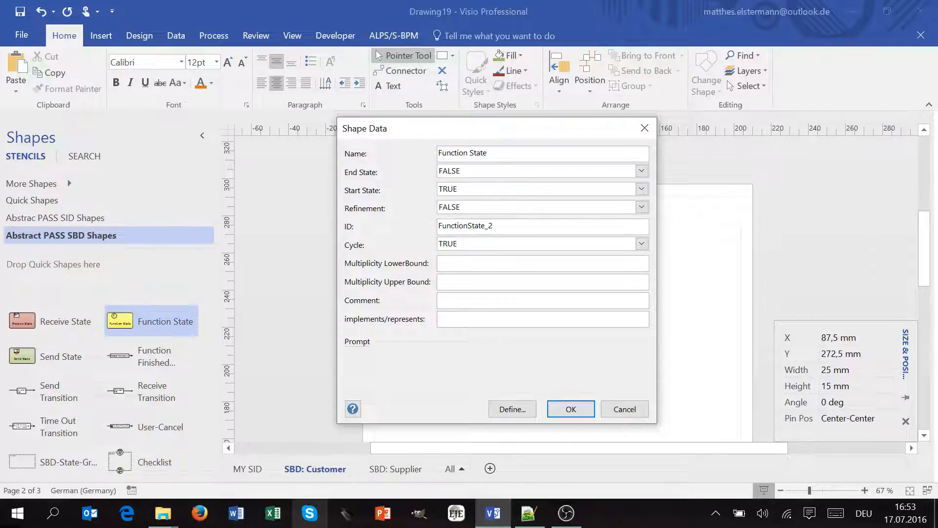
drag(491, 153, 437, 153)
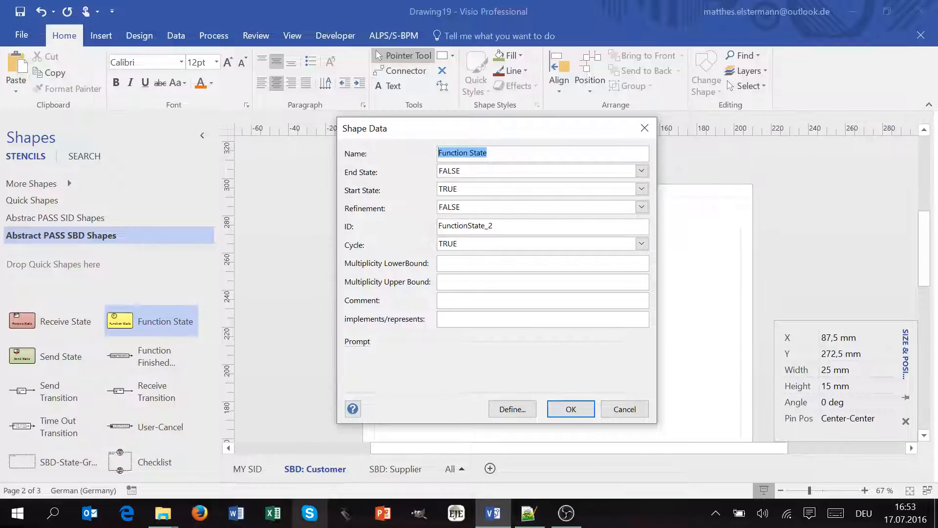
text(Fill out the)
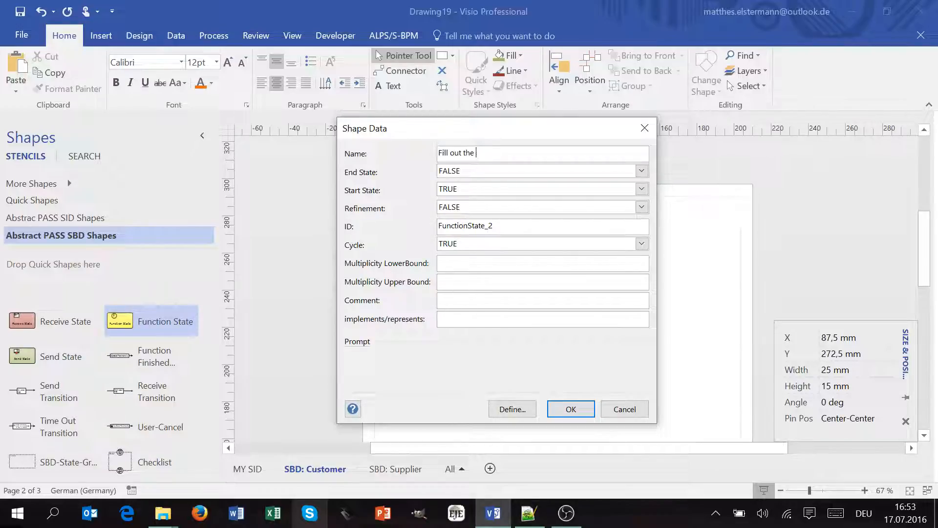
text( order Form)
key(Return)
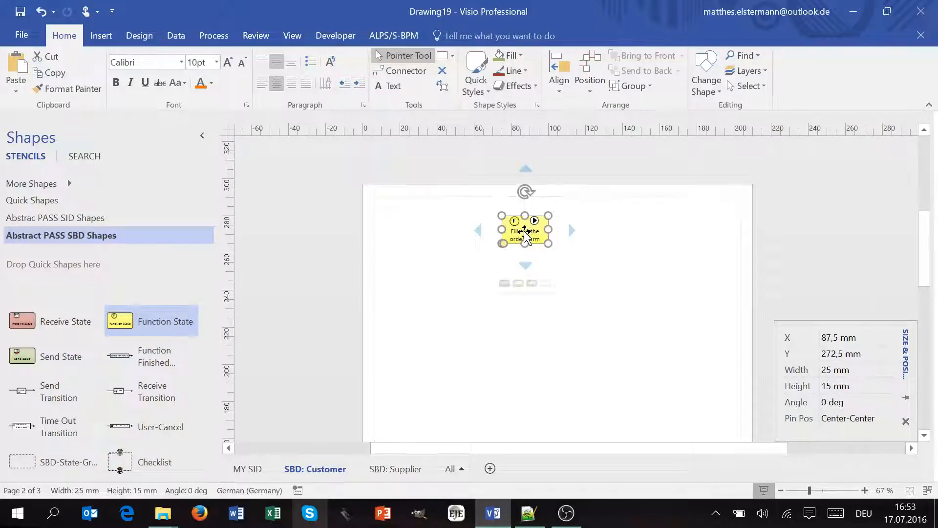
Step: Add a connected Send State below "Fill out the order Form" and centre the transition's label box on its arrow
mouse_move(525, 265)
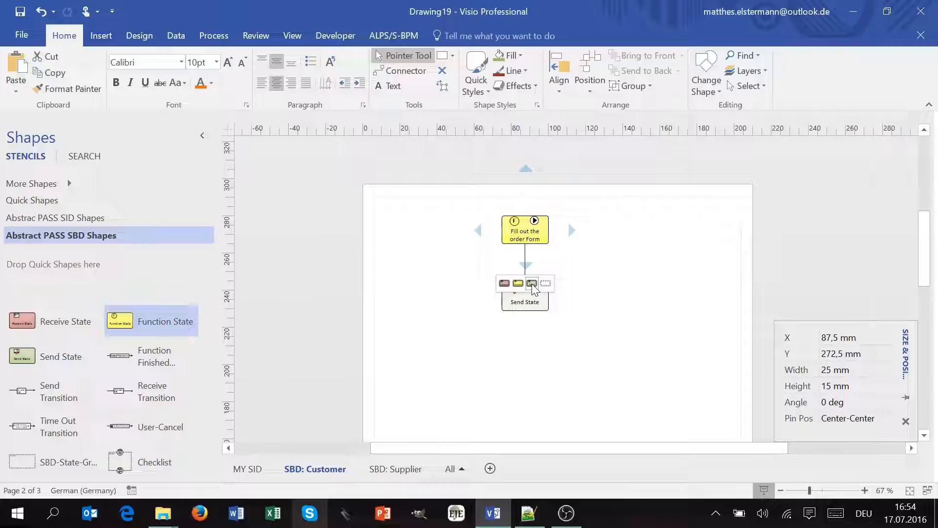
click(532, 285)
click(541, 258)
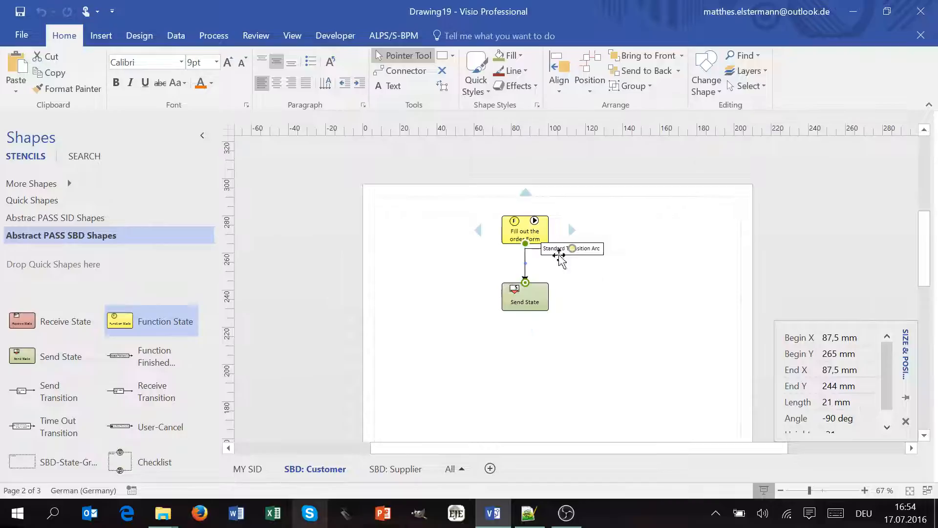
drag(572, 248, 524, 261)
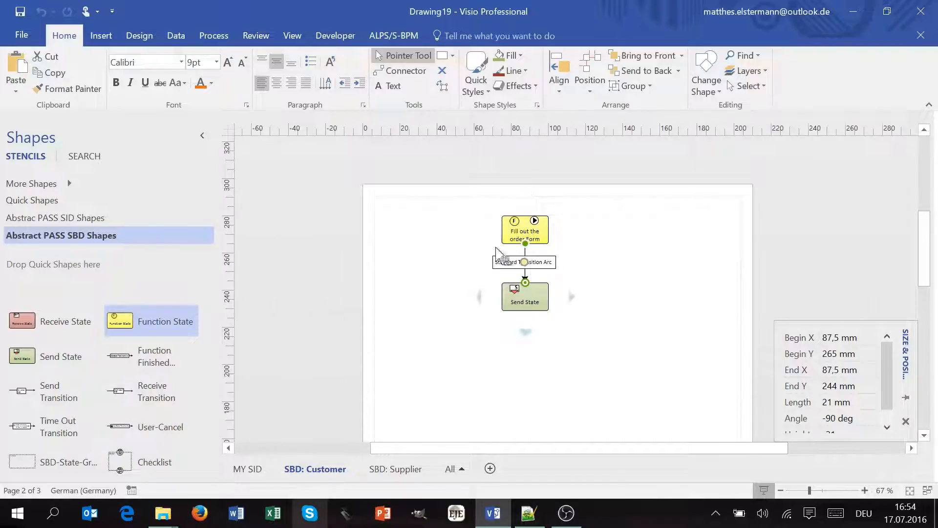
Step: Set the exit result of the transition between the function state and the Send State to "order filled out"
scroll(533, 262, up, 4)
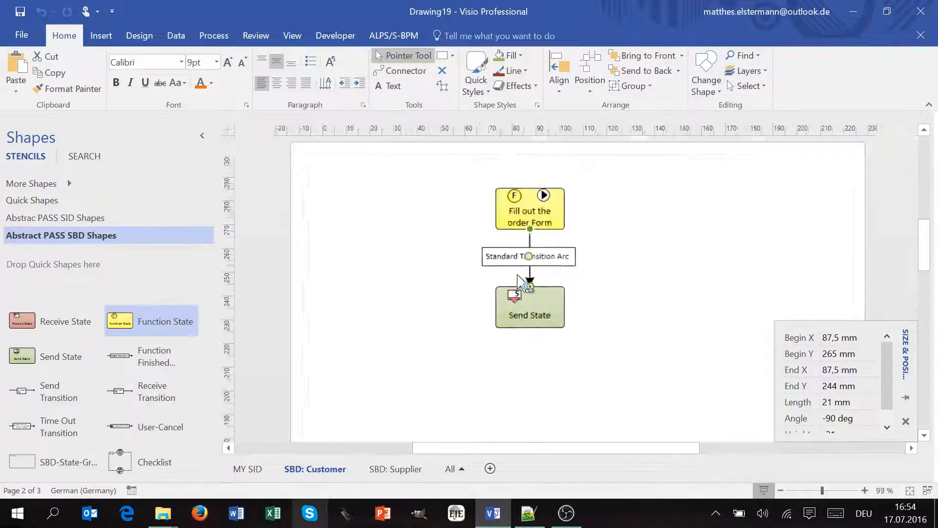
double_click(569, 254)
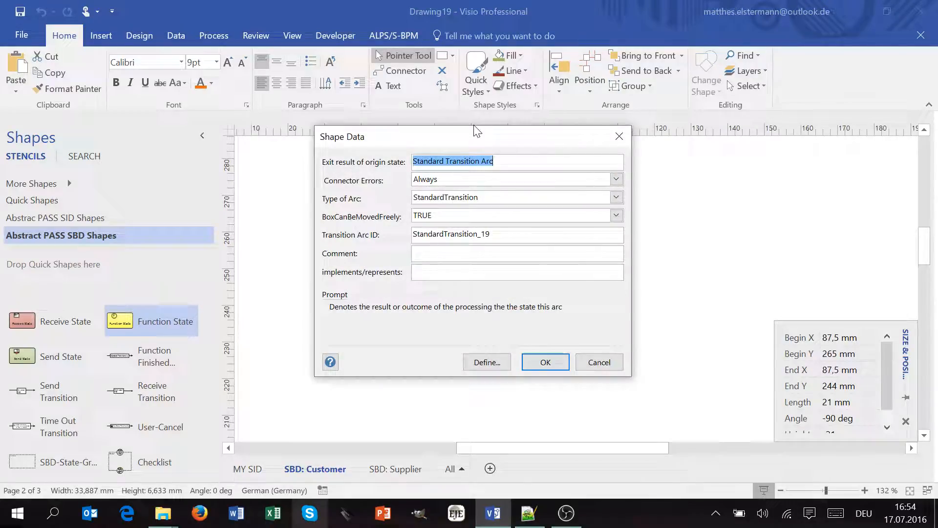
text(f)
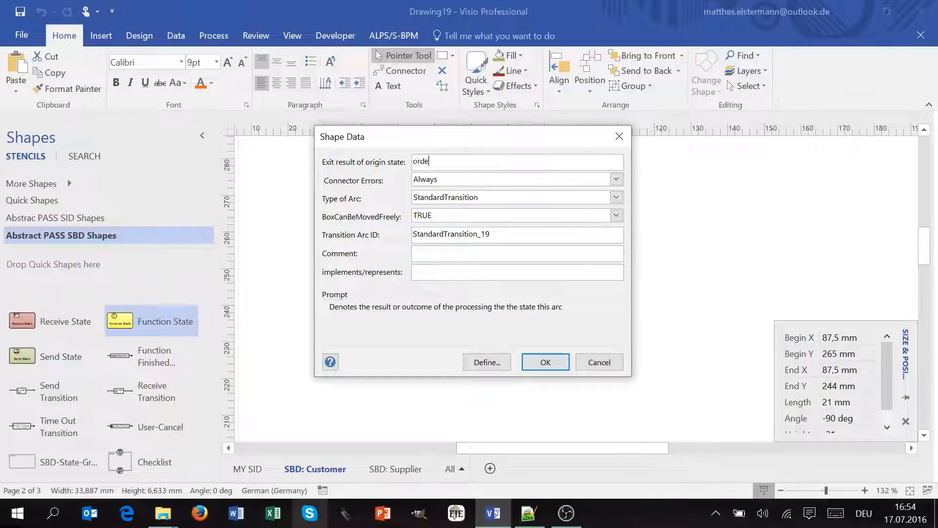
text(rder filled out)
key(Return)
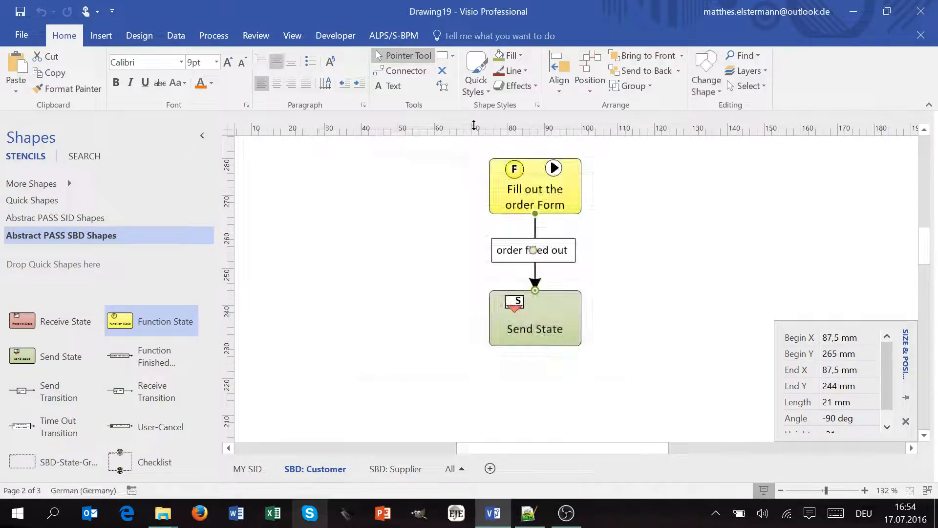
Step: Rename the Send State to "Send off the order Form" in its shape data
click(538, 317)
scroll(628, 288, down, 3)
scroll(627, 296, up, 3)
mouse_move(536, 366)
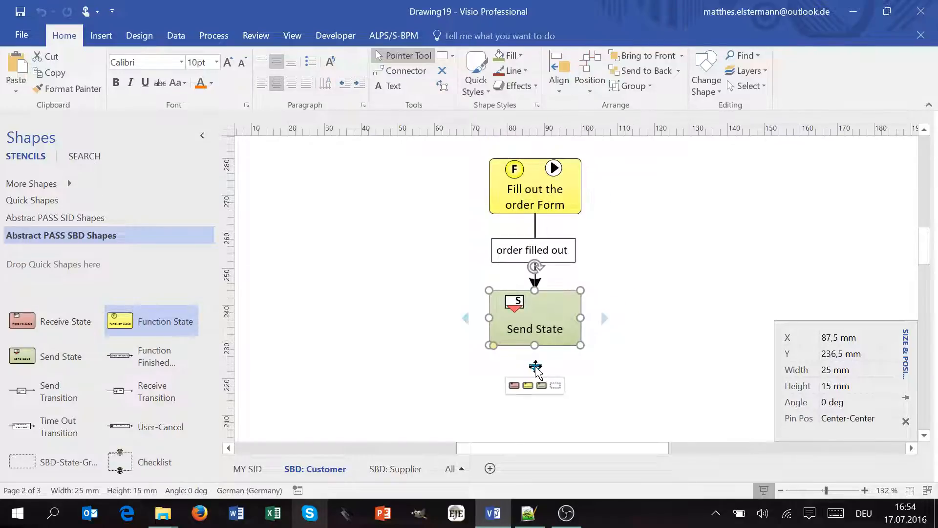
double_click(537, 313)
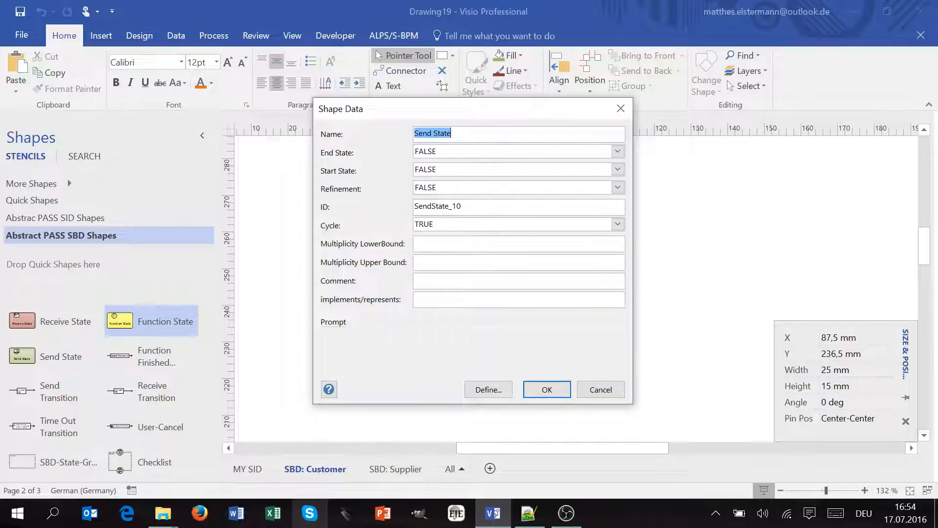
text(Send off the order Form)
key(Return)
Step: Add a connected Receive State below "Send off the order Form" and attach the send transition's ends to the states' facing midpoints
scroll(554, 330, down, 3)
mouse_move(540, 243)
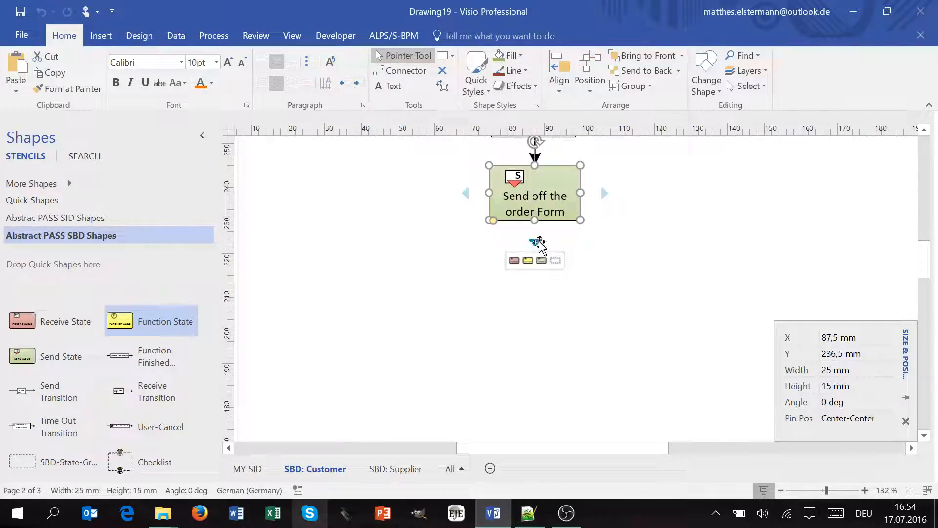
click(517, 260)
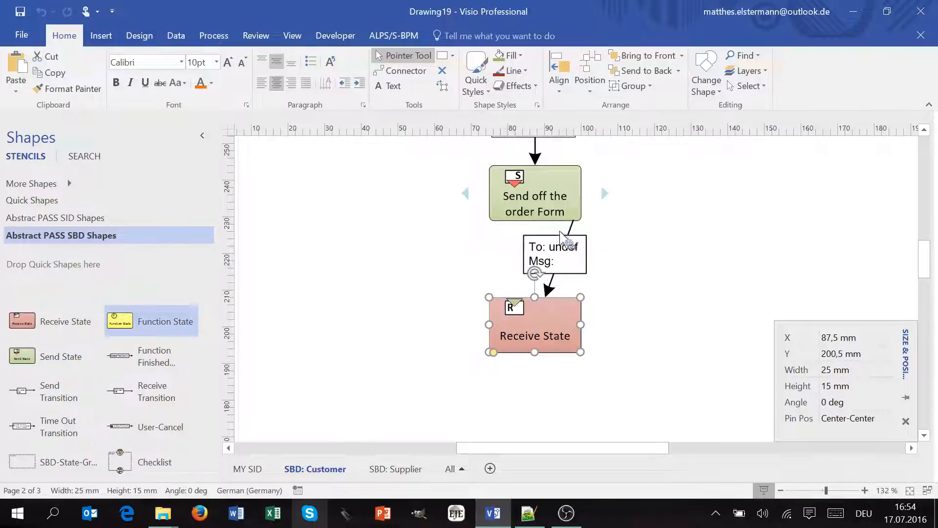
click(572, 220)
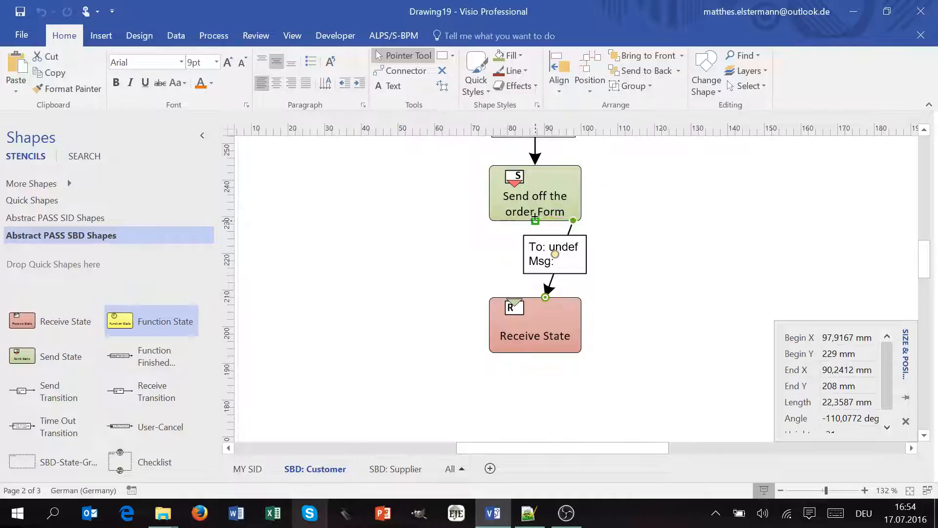
drag(535, 219, 535, 220)
drag(546, 296, 535, 297)
Step: Try adding a second Receive State below the first one and delete it again with its transition
mouse_move(536, 374)
click(511, 391)
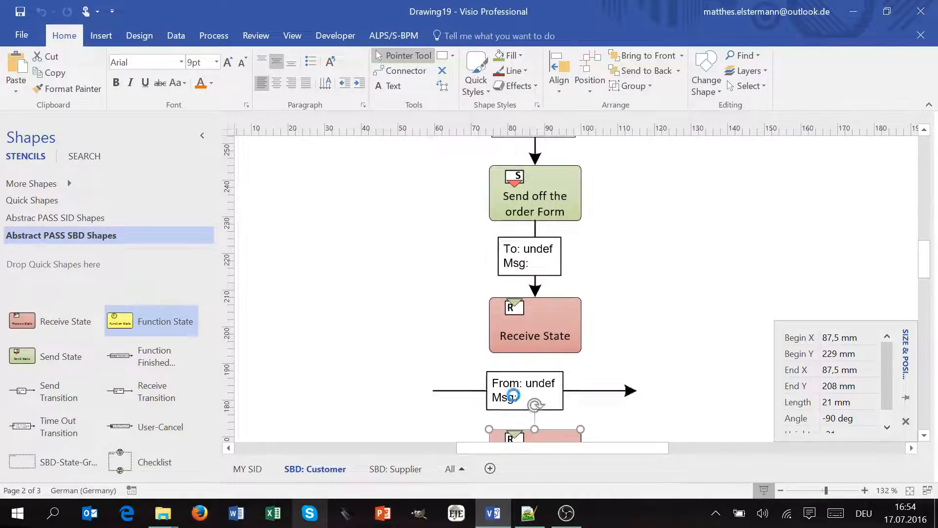
double_click(550, 400)
click(550, 400)
key(Delete)
Step: Examine the send transition and its label box between "Send off the order Form" and the Receive State
mouse_move(537, 310)
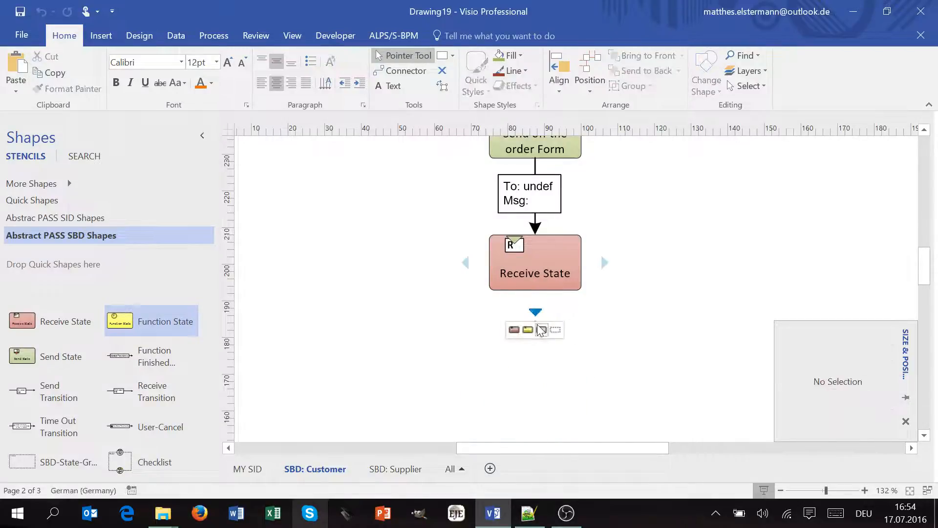
scroll(538, 239, up, 2)
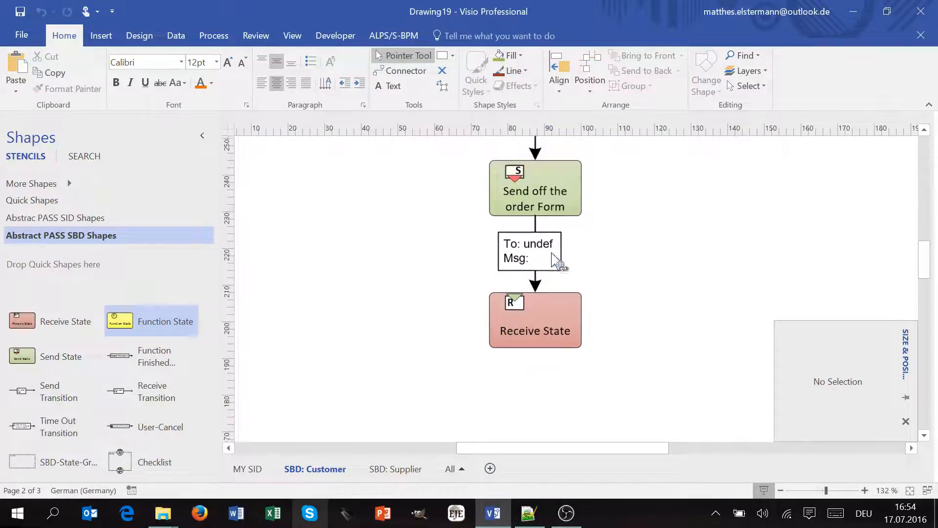
click(540, 231)
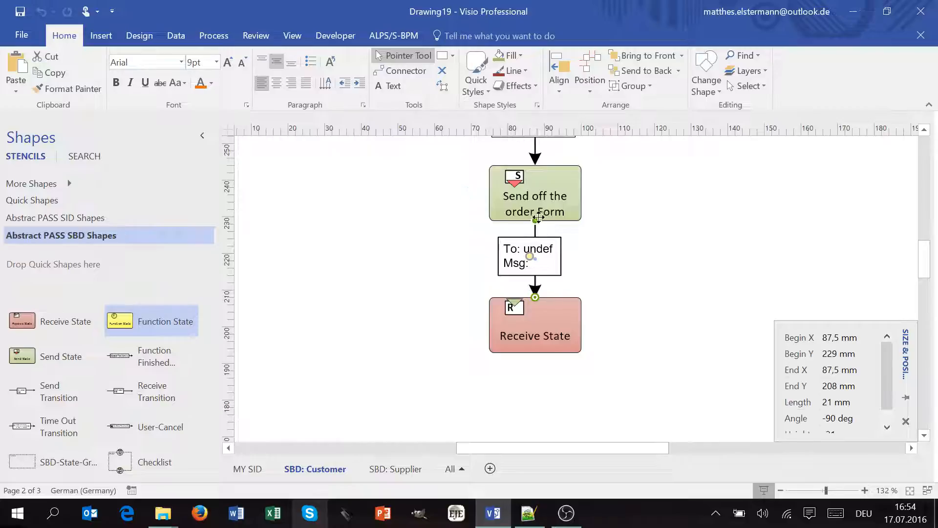
click(556, 270)
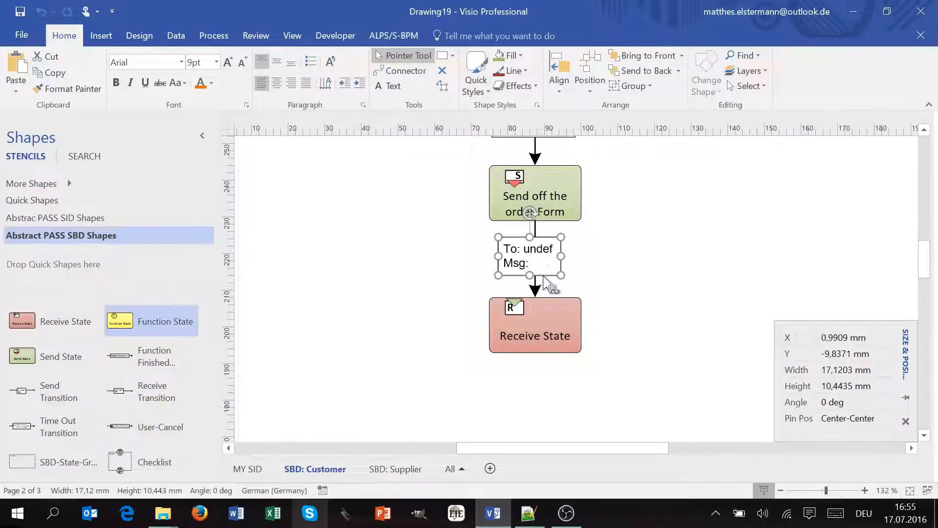
scroll(552, 285, up, 3)
scroll(544, 296, up, 1)
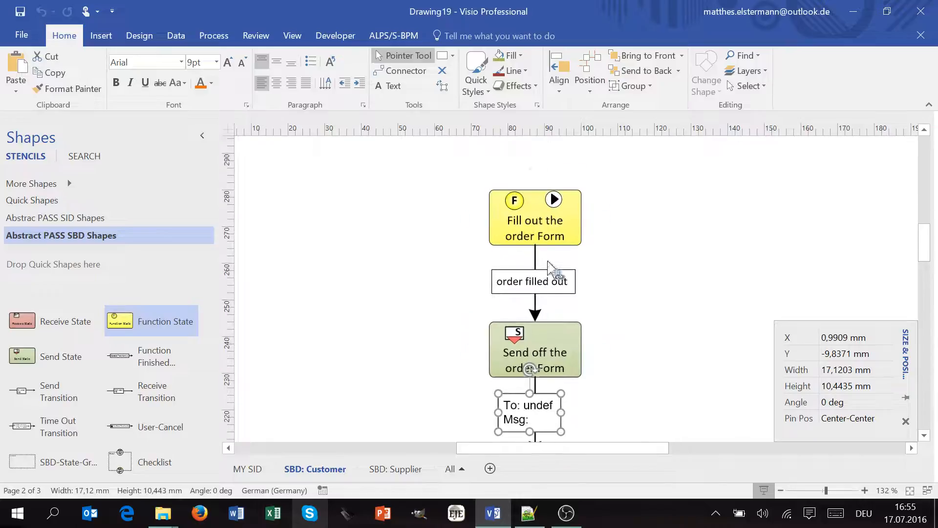
Step: Place a separate Function Finished transition beside the "Fill out the order Form" state and delete it again
click(535, 228)
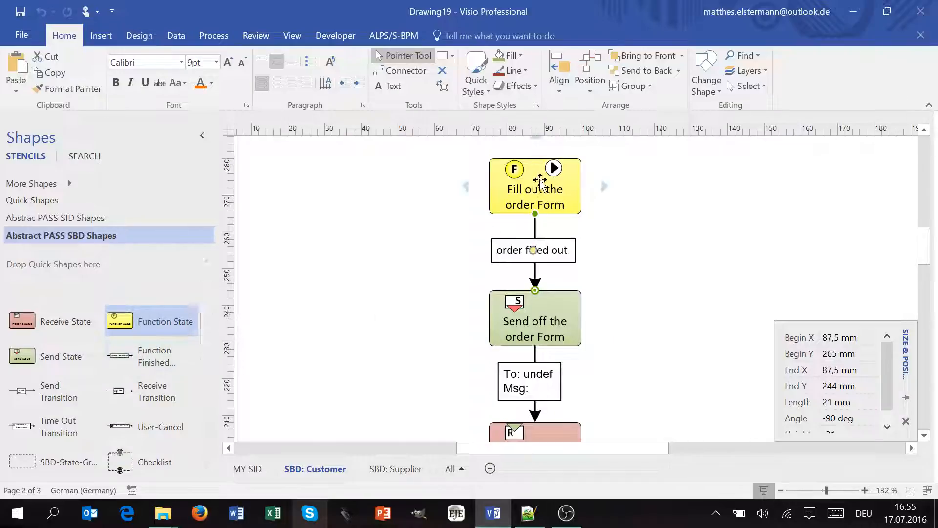
drag(120, 356, 715, 184)
key(Delete)
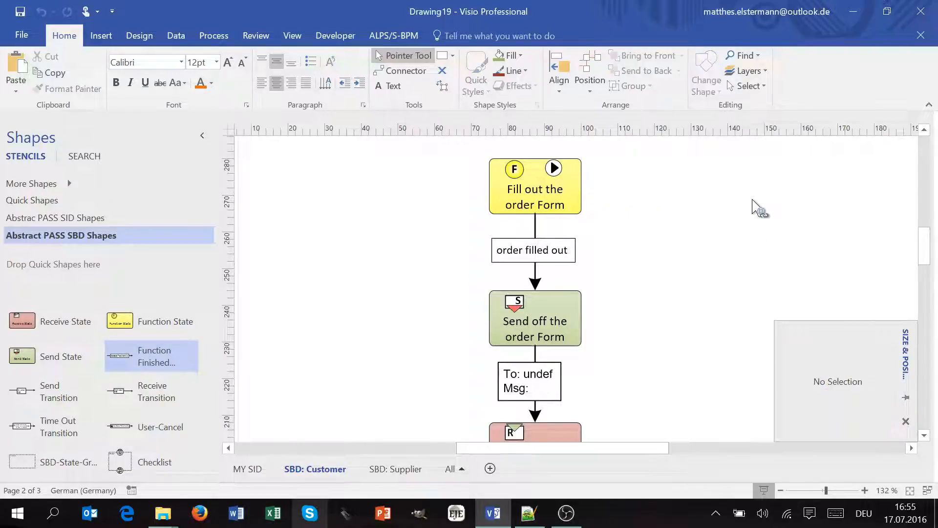
Step: Add a connected Function State to the right of "Send off the order Form" at about X 157.5 mm, Y 236.5 mm
scroll(555, 373, down, 3)
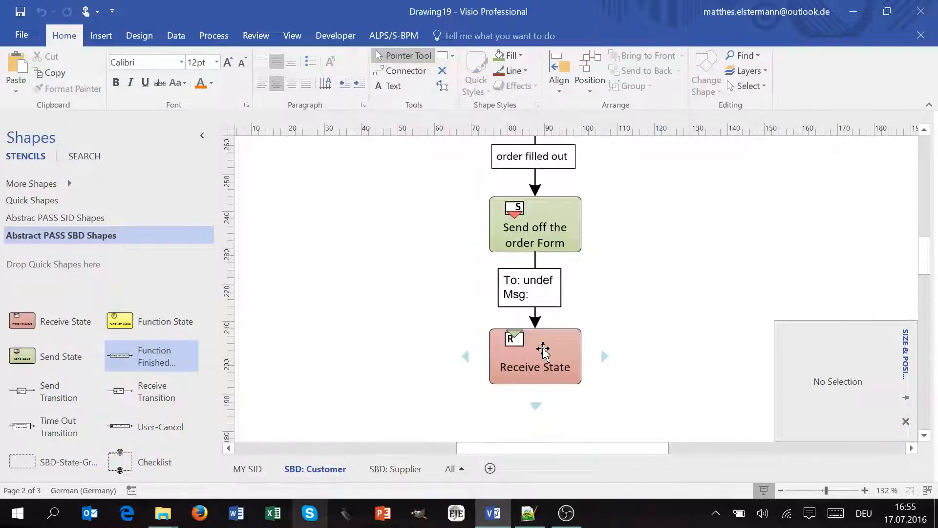
click(566, 230)
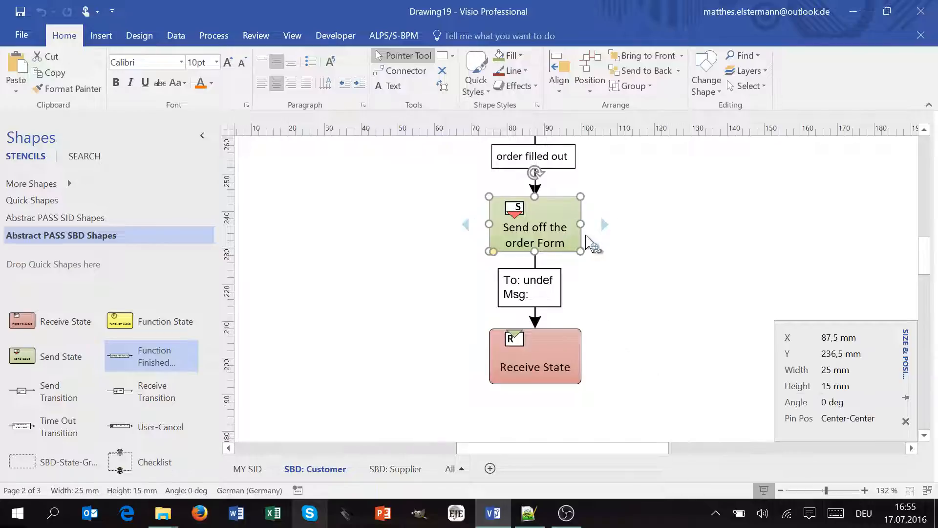
click(620, 215)
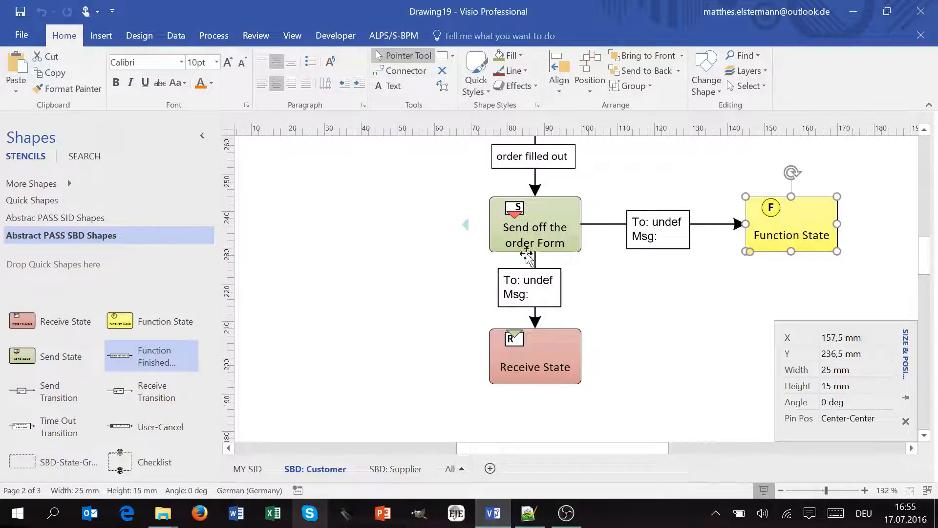
Step: Place a separate Send Transition below the one leading to the new Function State and delete it again
click(611, 224)
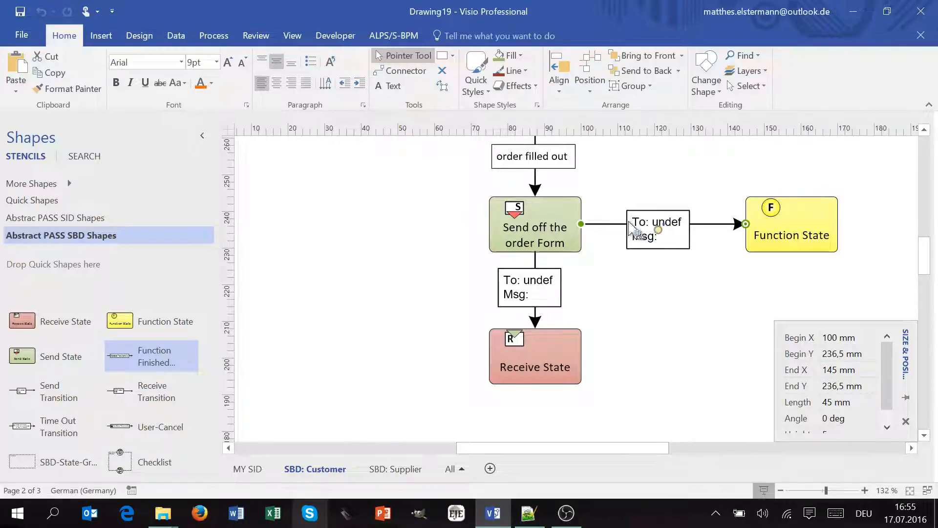
drag(22, 394, 686, 296)
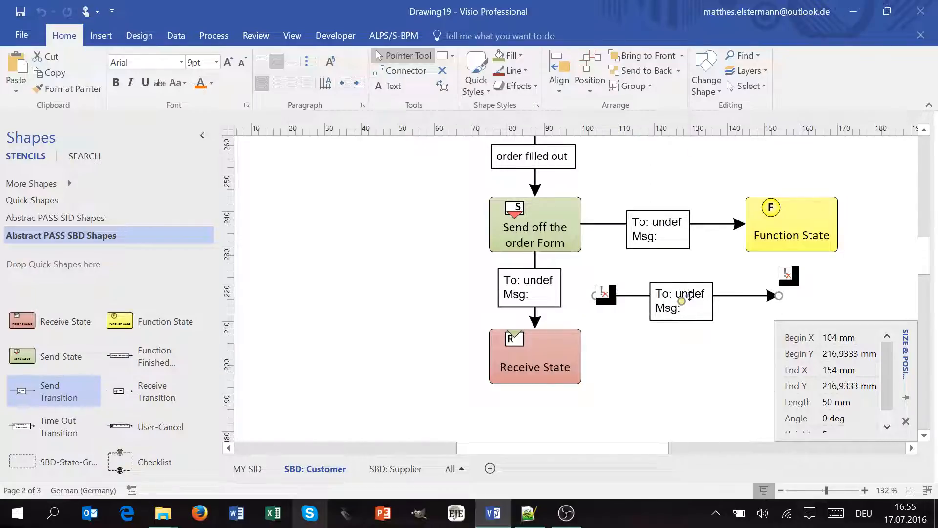
key(Delete)
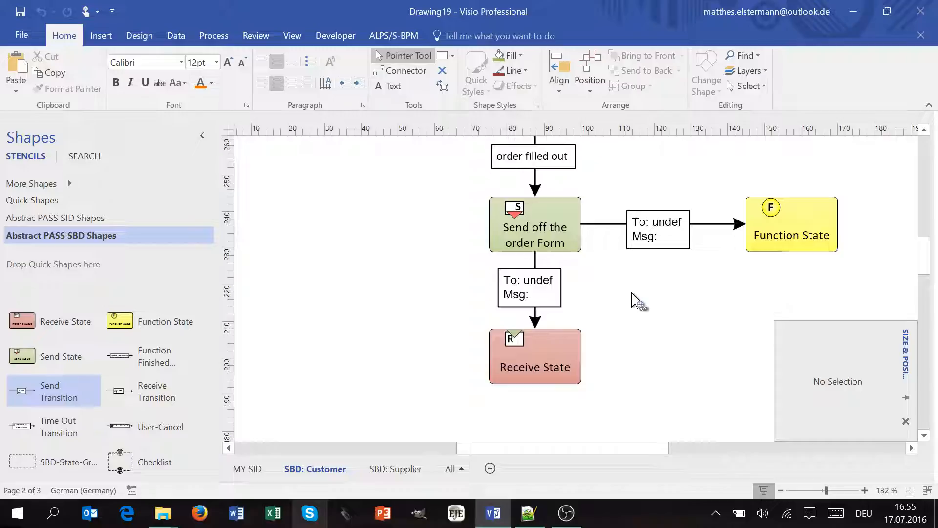
scroll(685, 292, up, 3)
scroll(716, 293, down, 2)
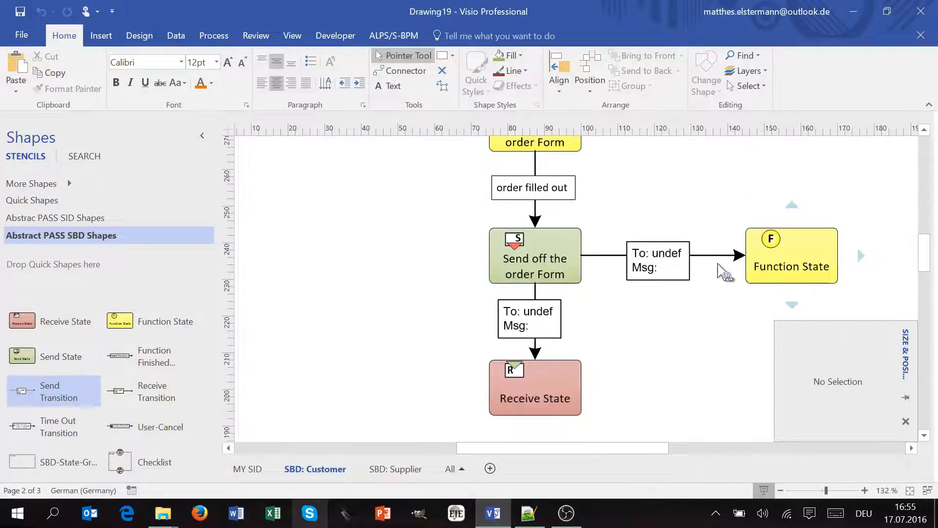
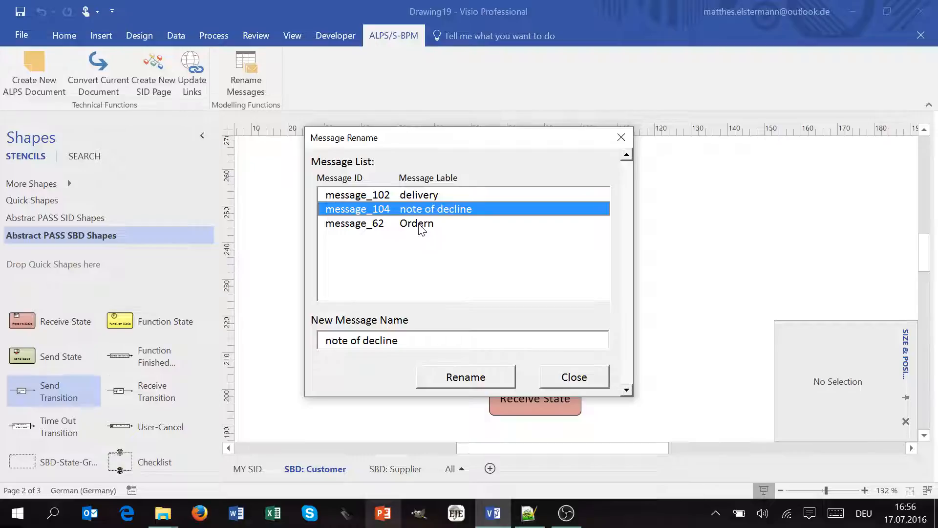
Step: Rename the message "Ordern" to "order" and close the message renaming dialog
key(Tab)
text(ord)
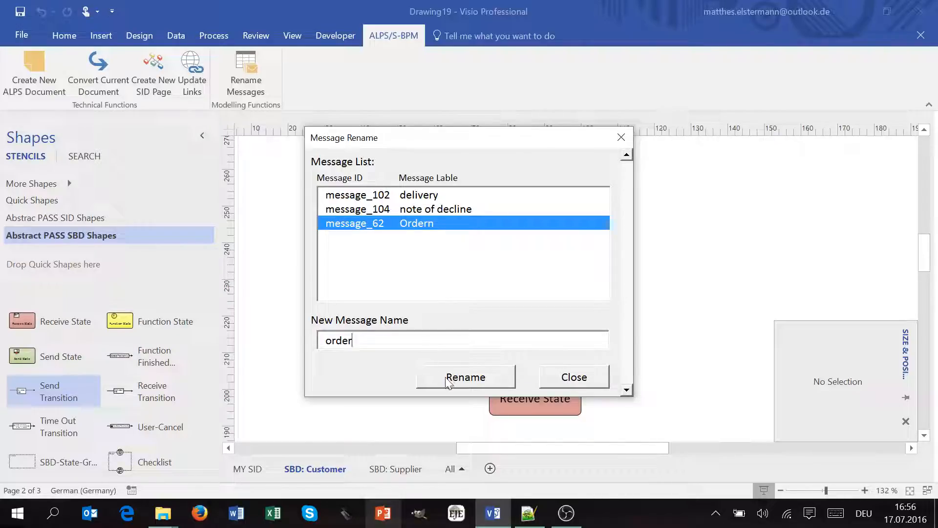
click(464, 380)
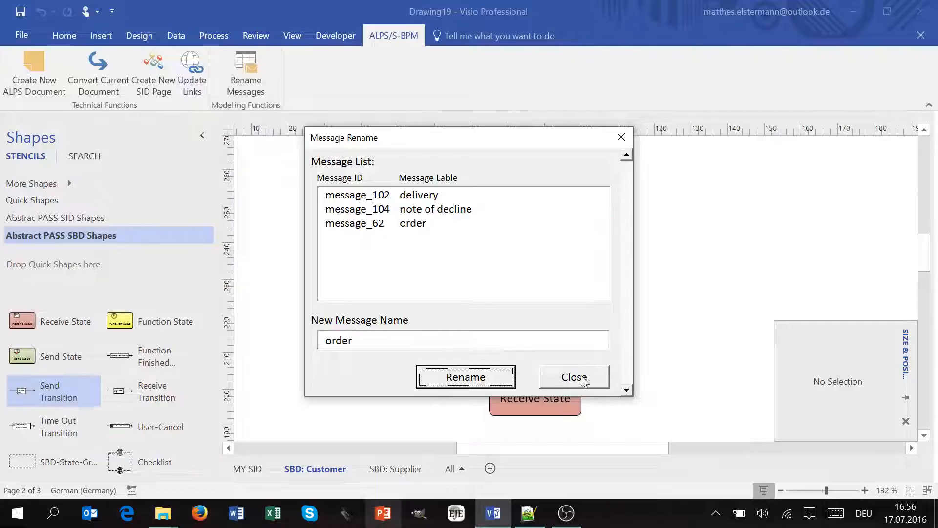
click(410, 229)
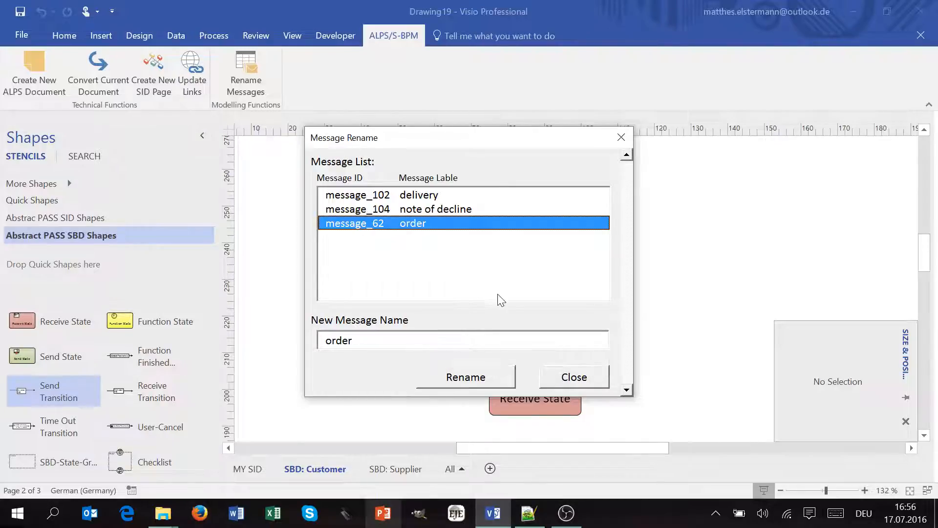
click(578, 384)
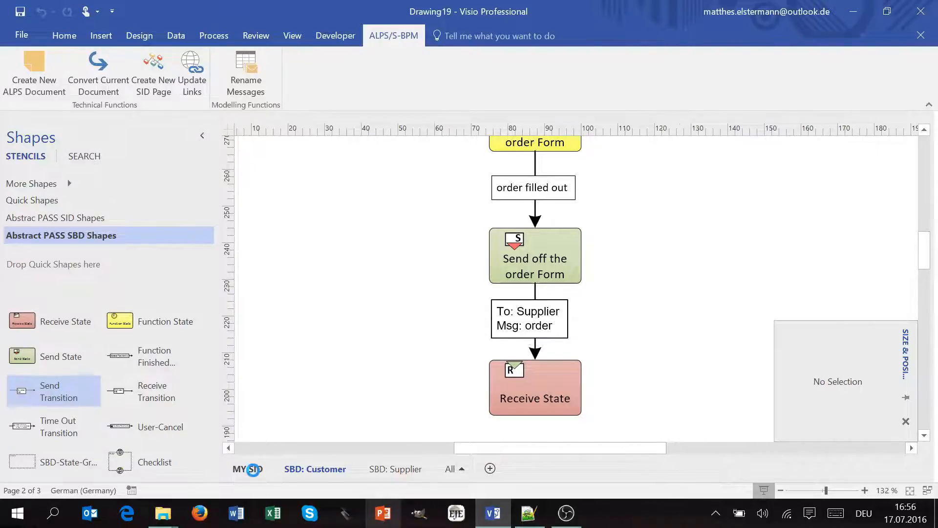
Step: Check the renamed message on the MY SID page and follow the Customer subject's link back to its SBD page
click(248, 469)
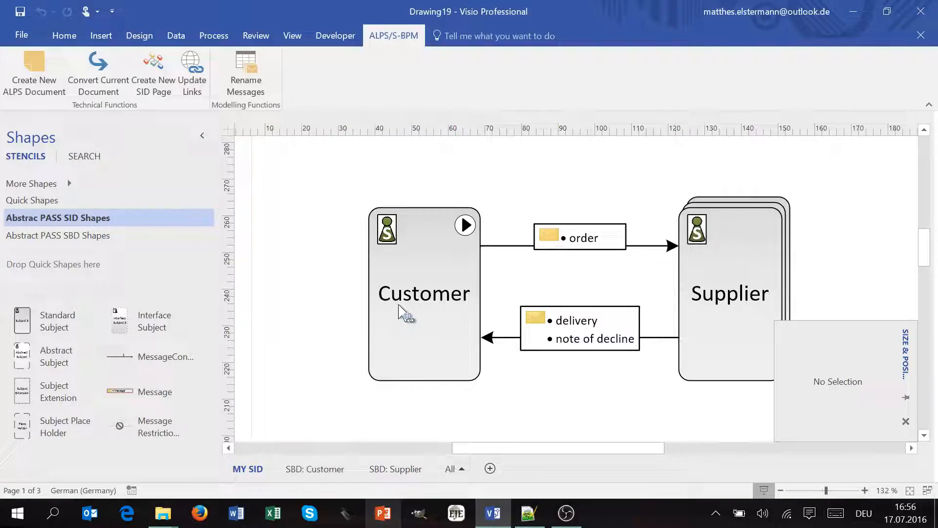
right_click(419, 277)
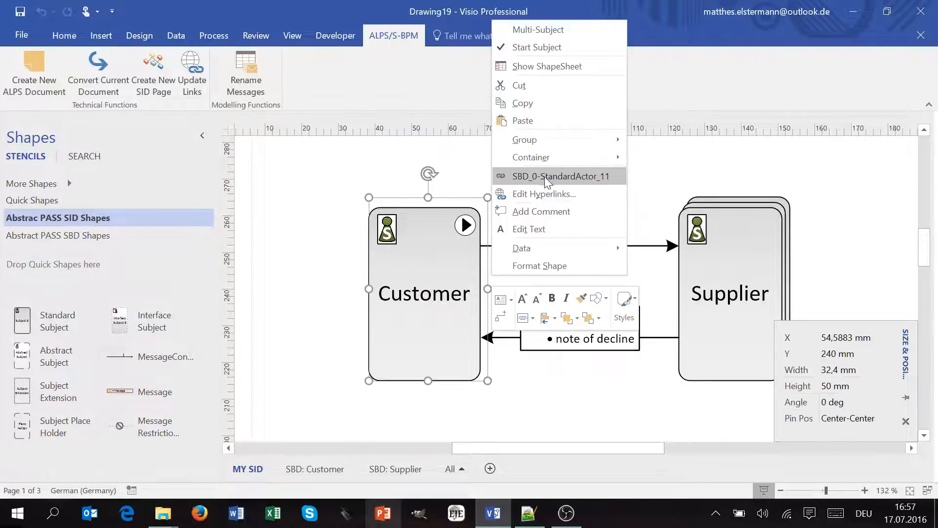
click(329, 240)
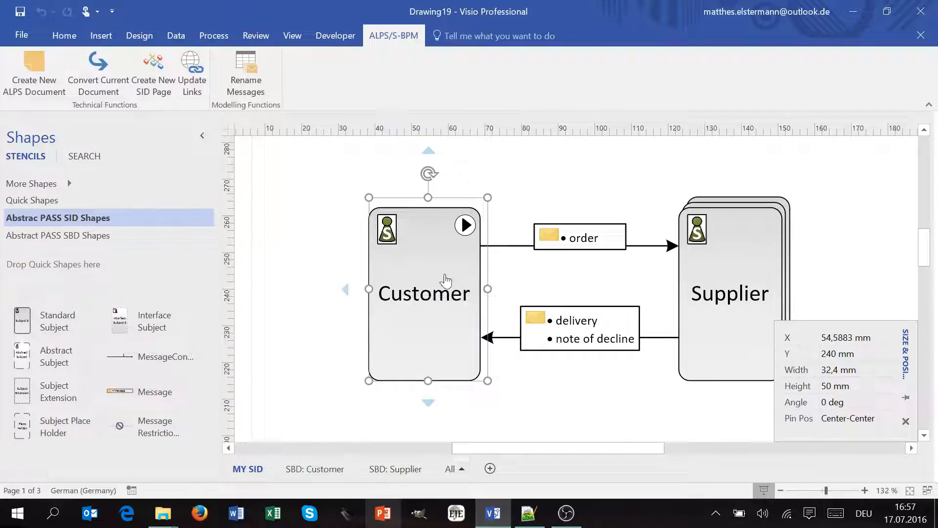
ctrl+click(430, 294)
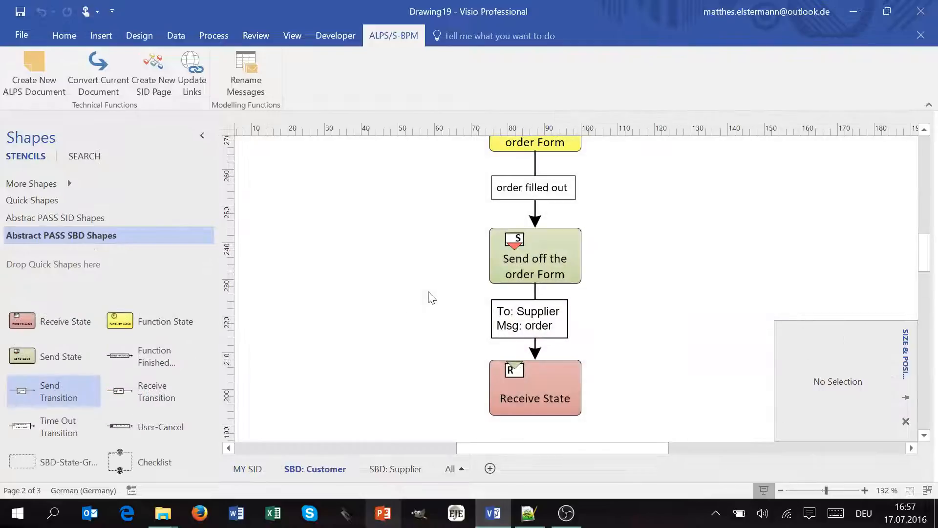
Step: Rename the Receive State below "Send off the order Form" as "Wait for an answer"
scroll(477, 276, up, 2)
scroll(477, 274, down, 1)
scroll(558, 273, down, 2)
scroll(559, 293, down, 2)
click(519, 288)
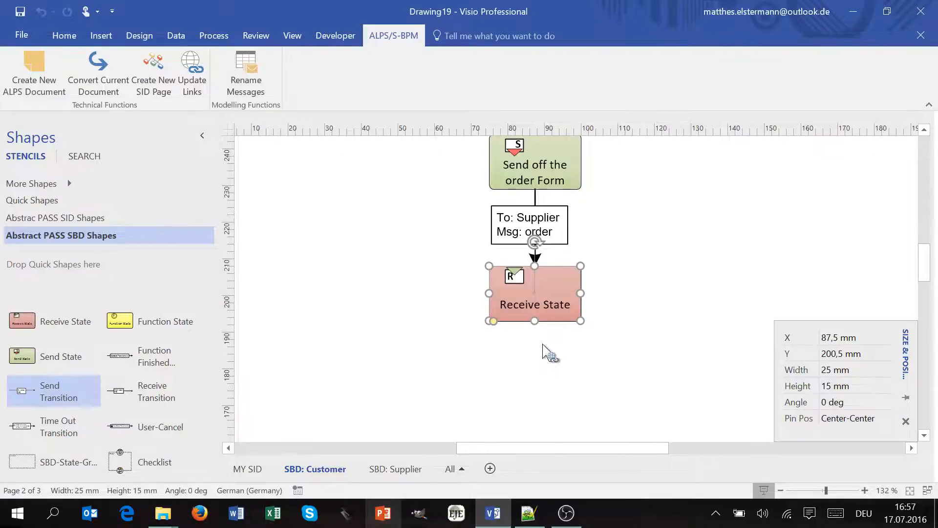
double_click(537, 300)
text(Wa)
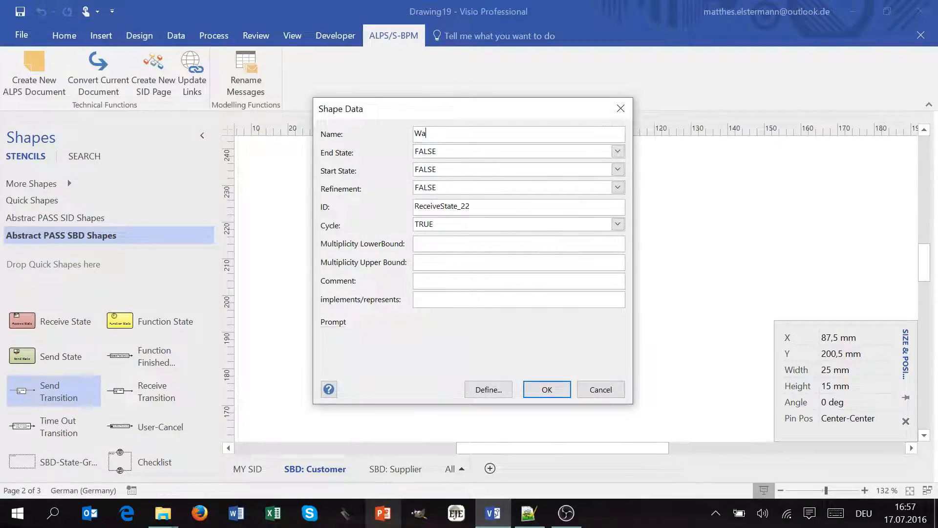
text(it for an answer)
key(Return)
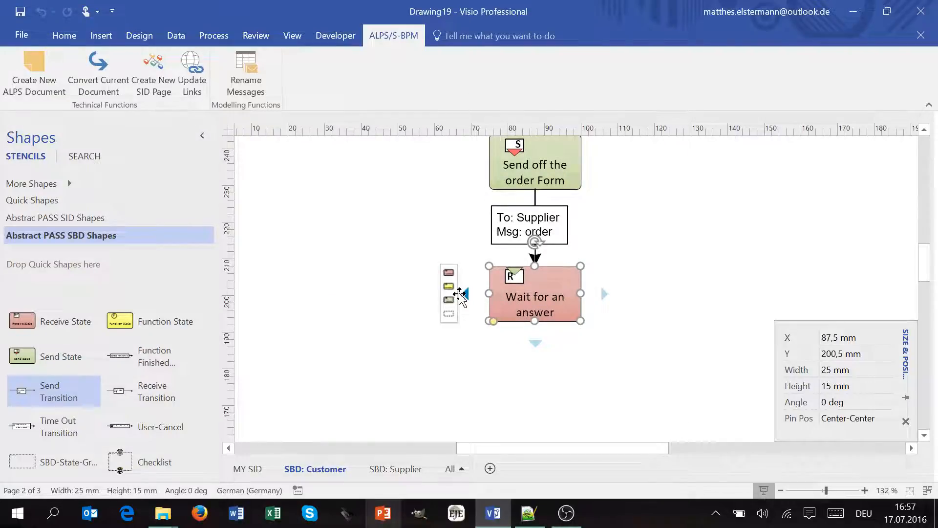
Step: Add a connected Function State to the left of "Wait for an answer" and set its transition to receive "delivery" from Supplier
click(449, 287)
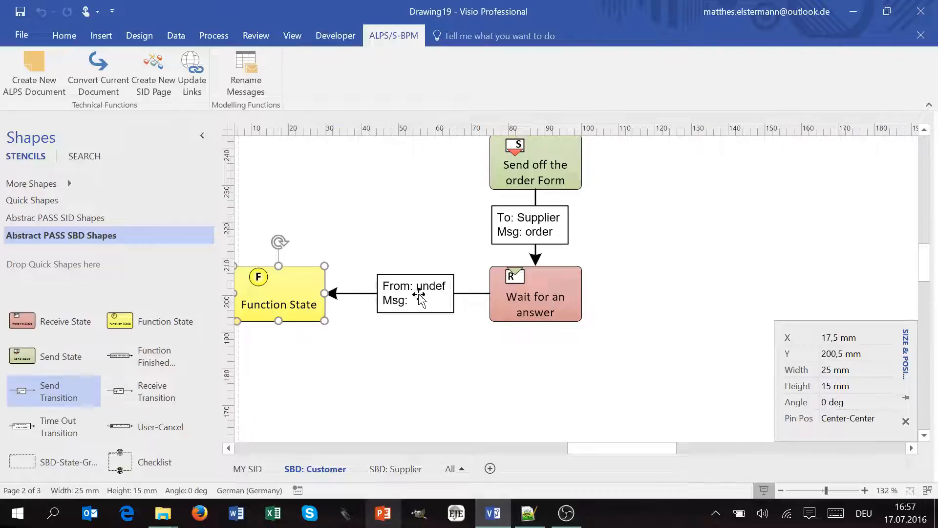
double_click(424, 295)
drag(439, 92, 339, 92)
click(356, 116)
click(346, 139)
click(352, 133)
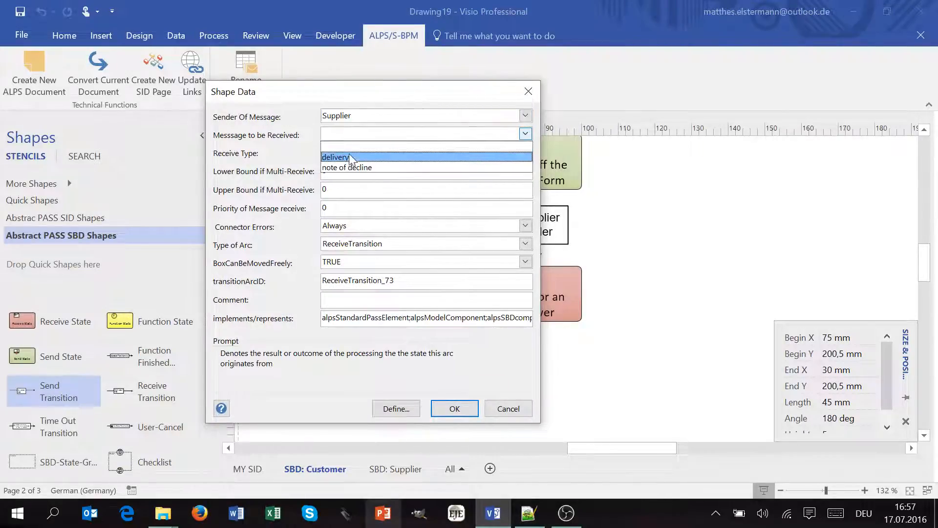
click(342, 145)
click(452, 414)
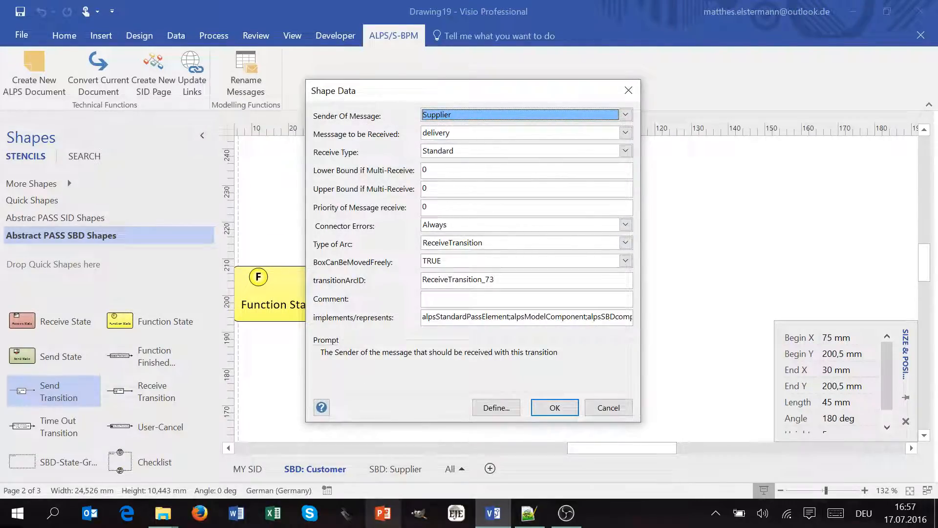
click(462, 321)
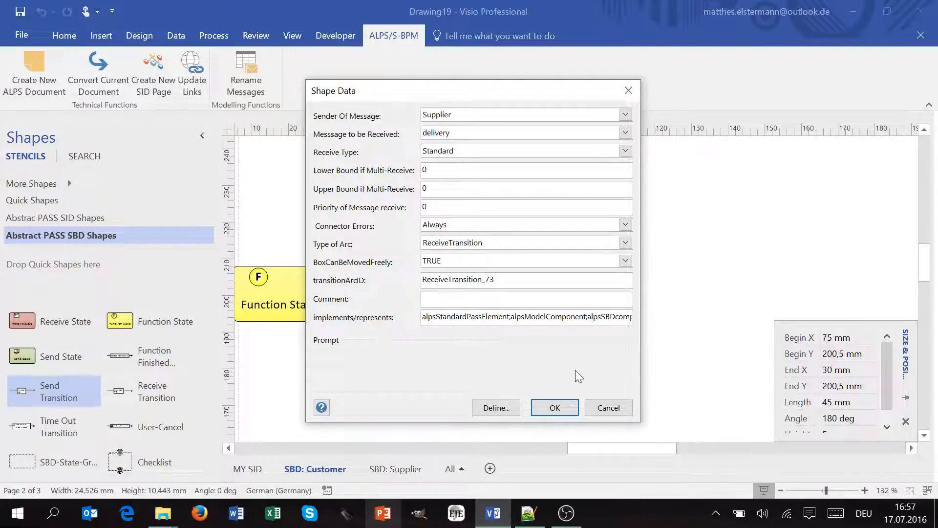
click(562, 413)
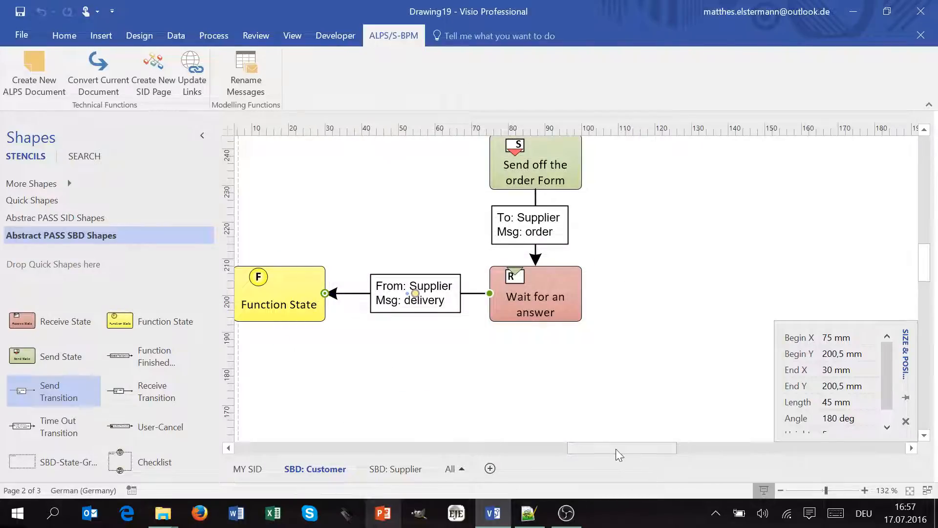
Step: Name the Function State reached by the delivery transition "be happe" and mark it as an end state
drag(616, 449, 580, 421)
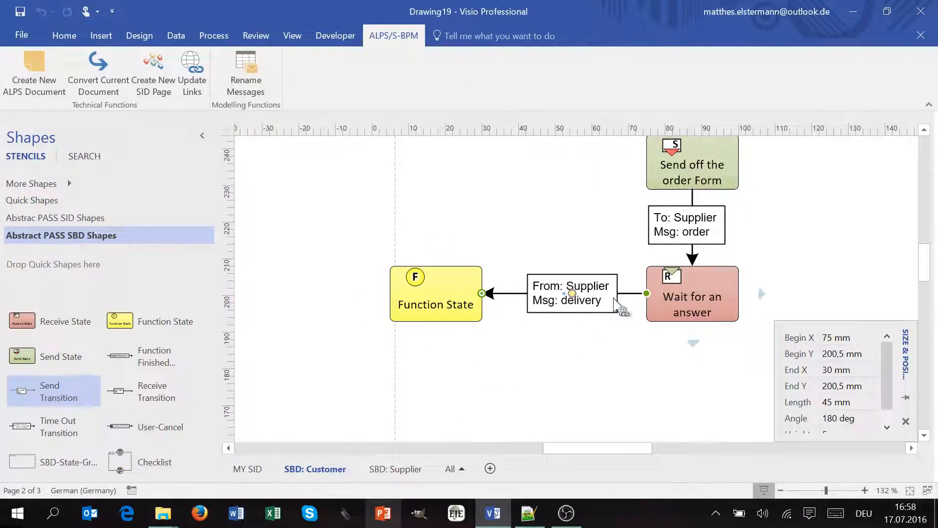
double_click(444, 300)
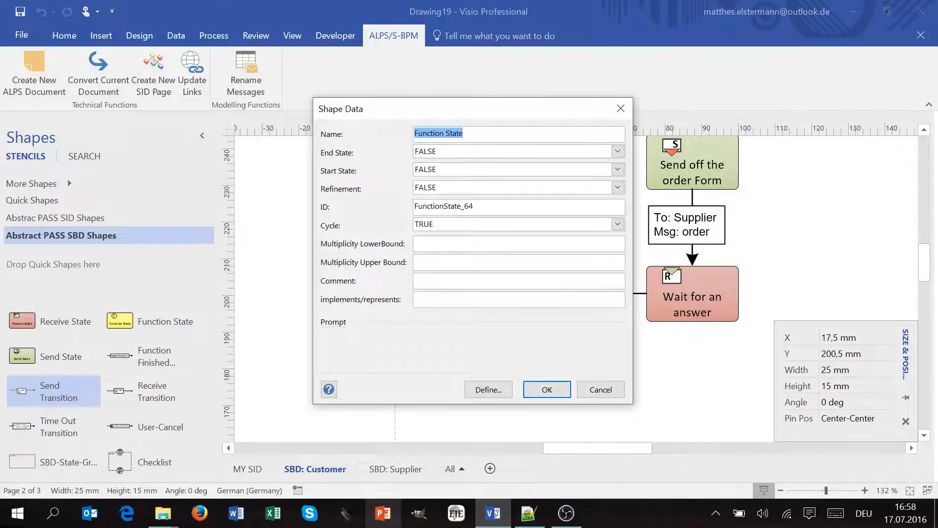
text(be happe)
key(Return)
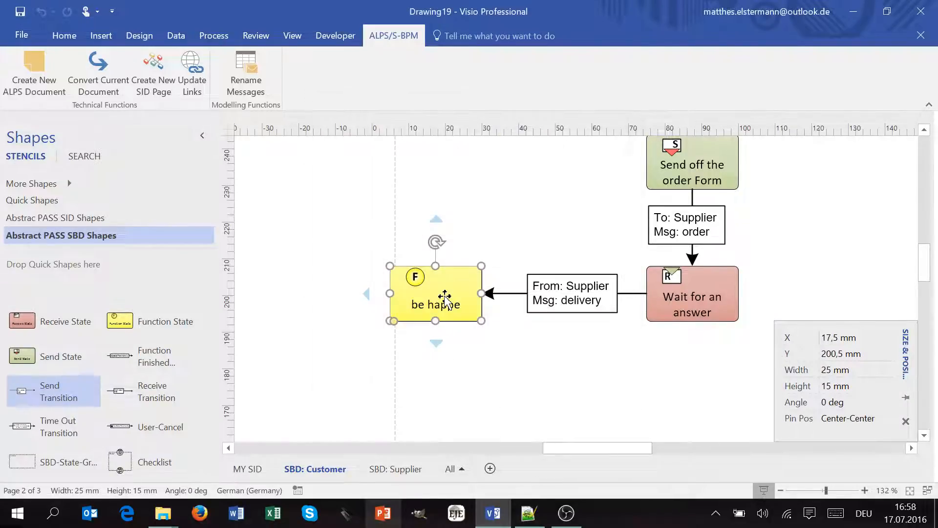
right_click(451, 299)
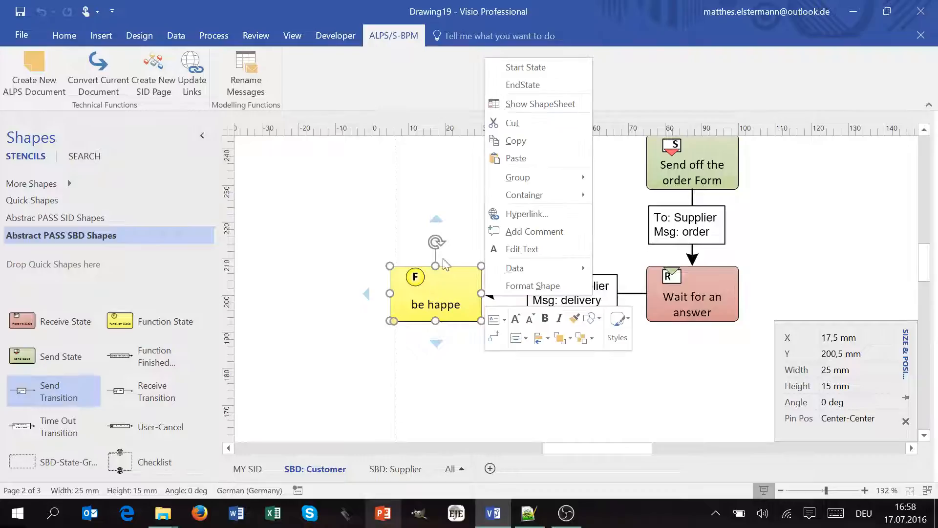
click(524, 85)
Step: Add a connected Function State to the right of "Wait for an answer" and set its transition to receive "note of decline" from Supplier
drag(561, 447, 594, 452)
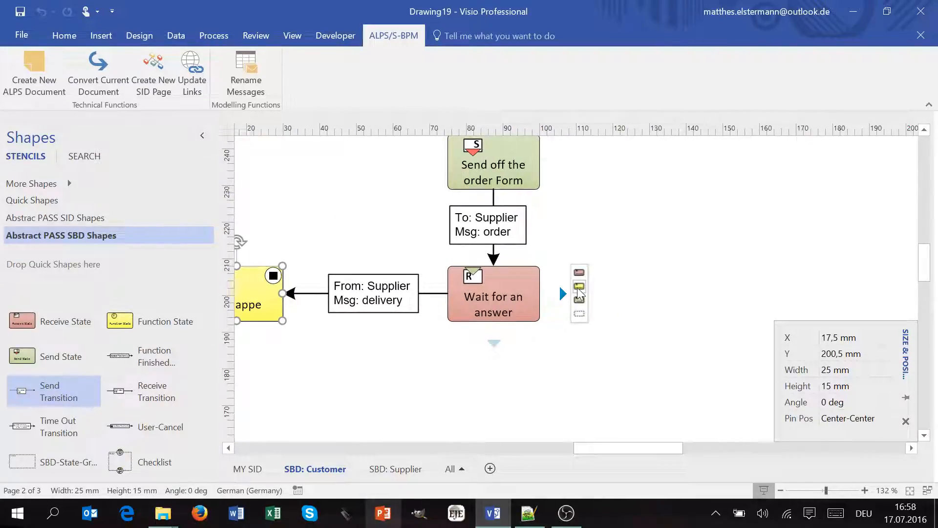
click(579, 287)
double_click(621, 294)
click(528, 116)
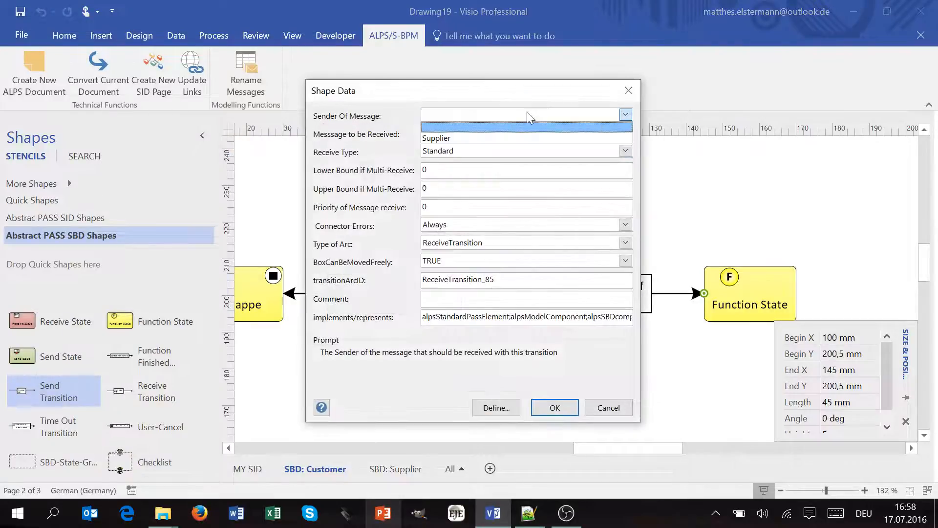
click(511, 137)
click(508, 133)
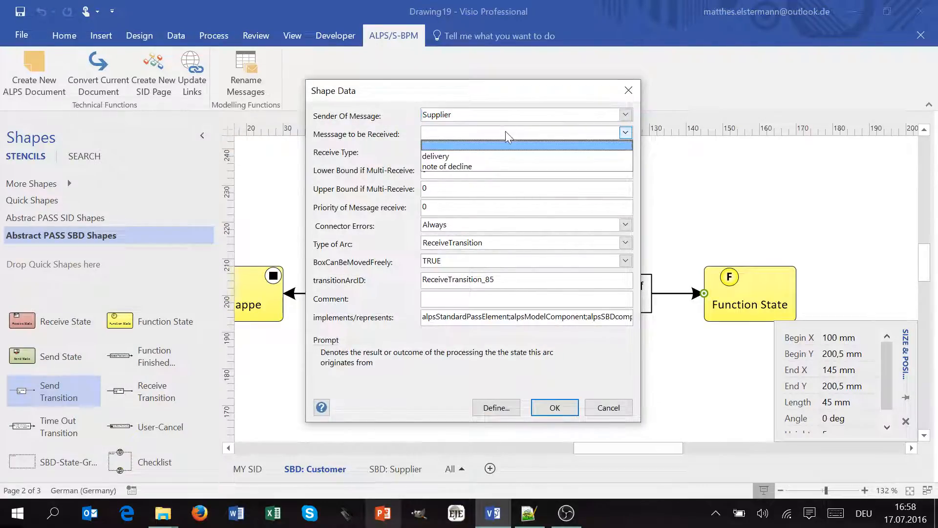
click(492, 167)
click(555, 409)
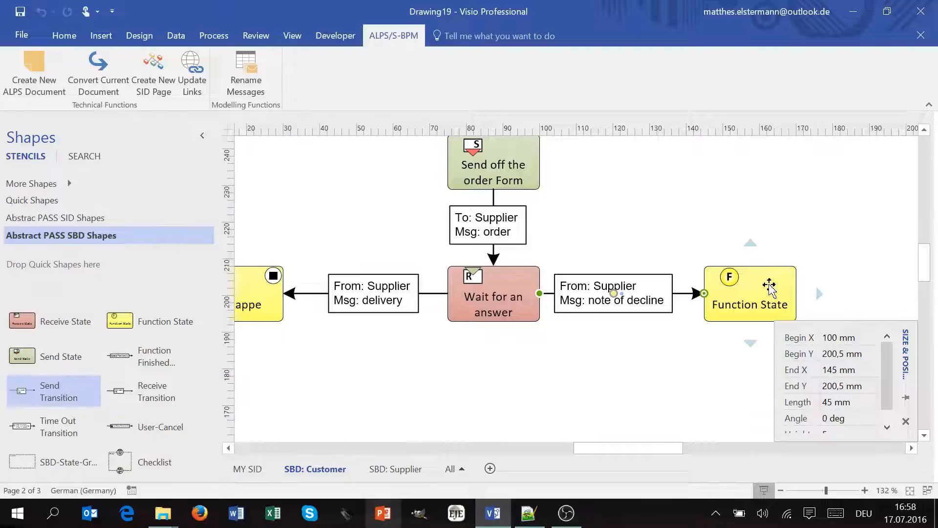
Step: Name the Function State reached by the note of decline transition "think what to do next" and mark it as an end state
double_click(770, 288)
text(think what to)
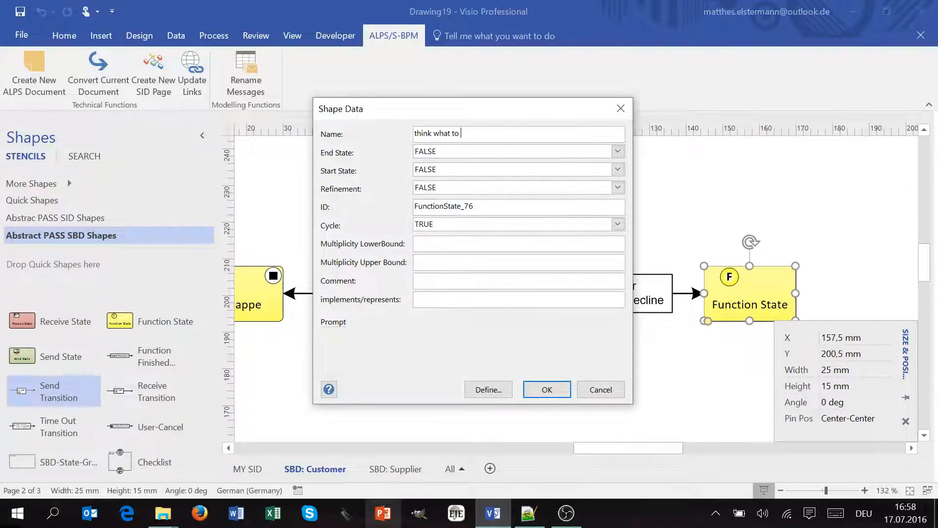
text( do next)
key(Return)
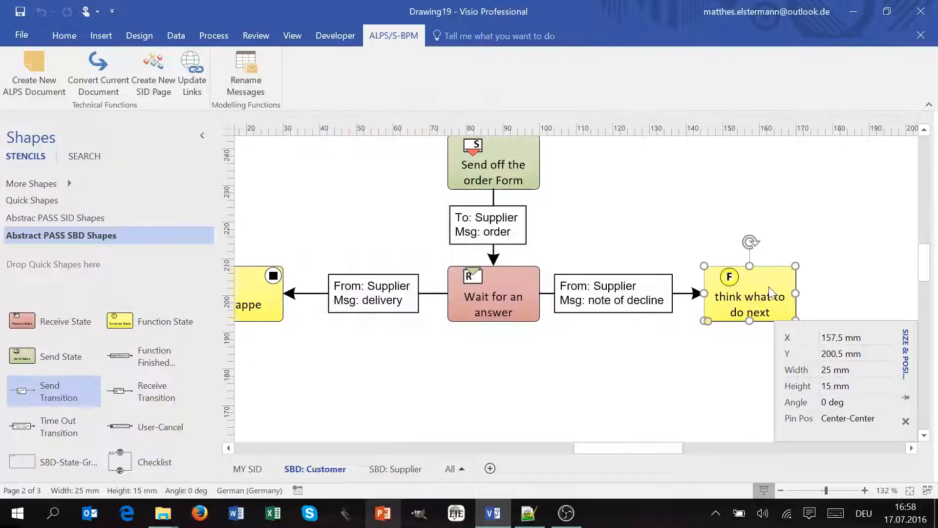
right_click(769, 292)
click(840, 73)
Step: Review the Customer's behavior diagram and the available options of the send transition to Supplier
drag(631, 445, 633, 446)
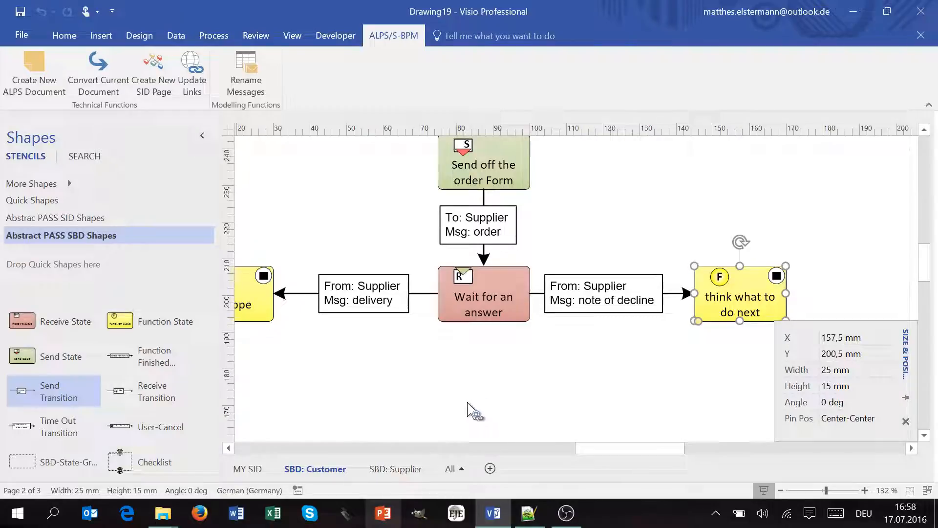
scroll(468, 411, up, 1)
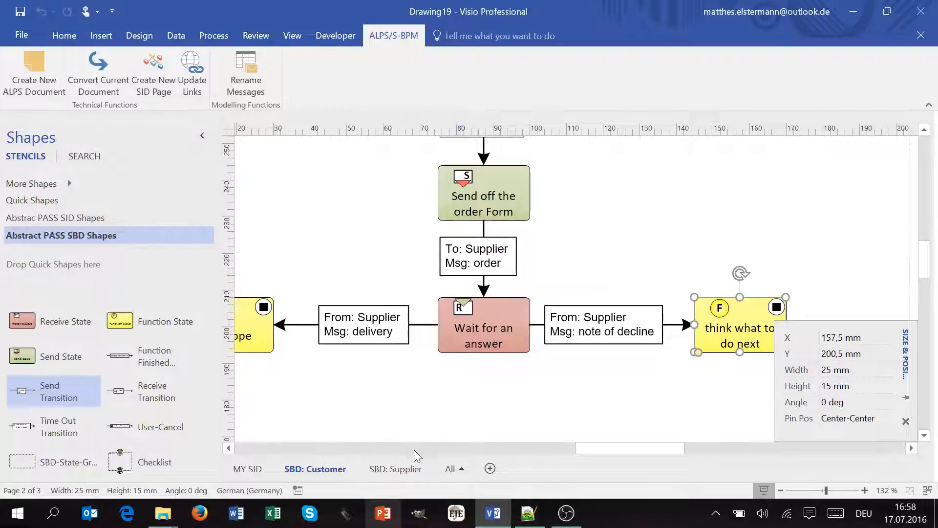
scroll(363, 374, up, 3)
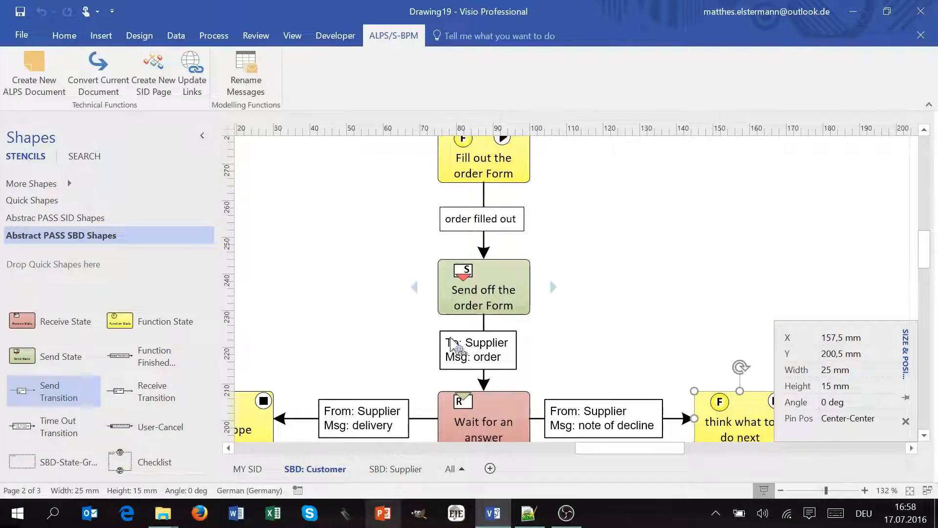
scroll(498, 355, down, 2)
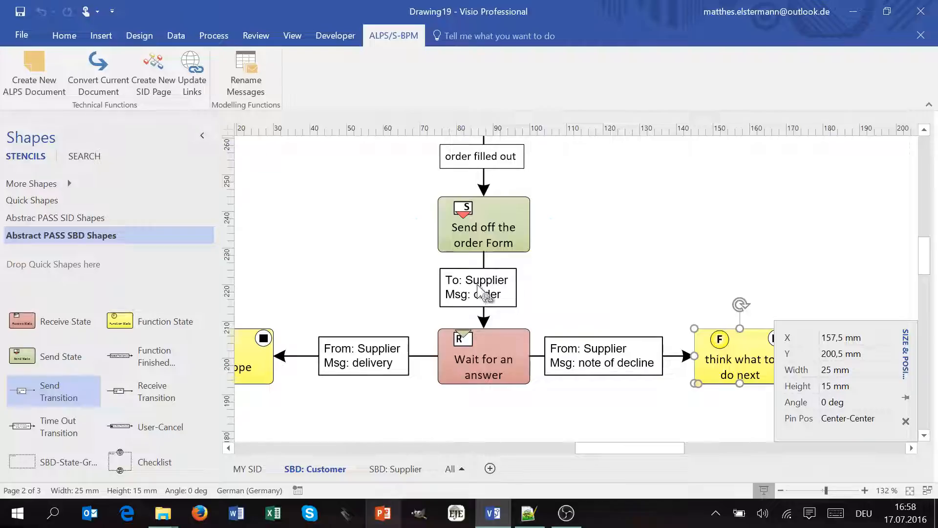
right_click(488, 277)
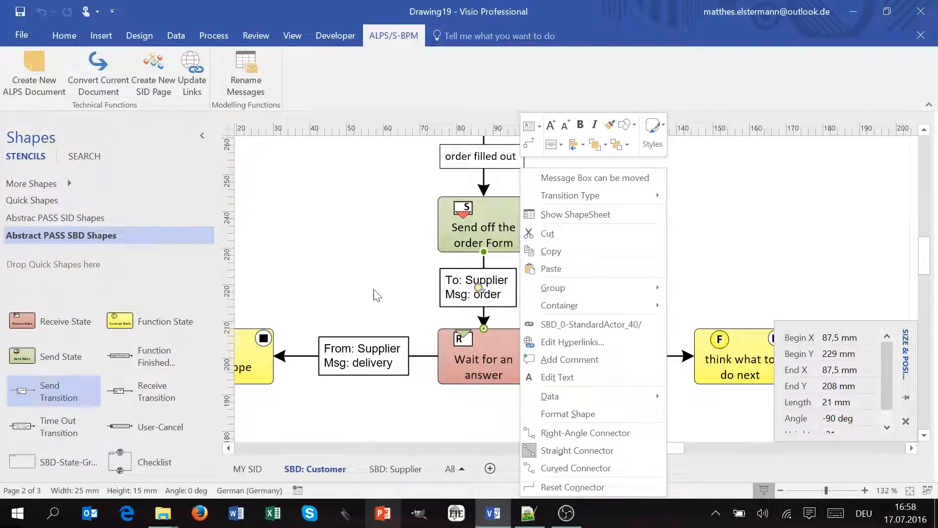
key(Escape)
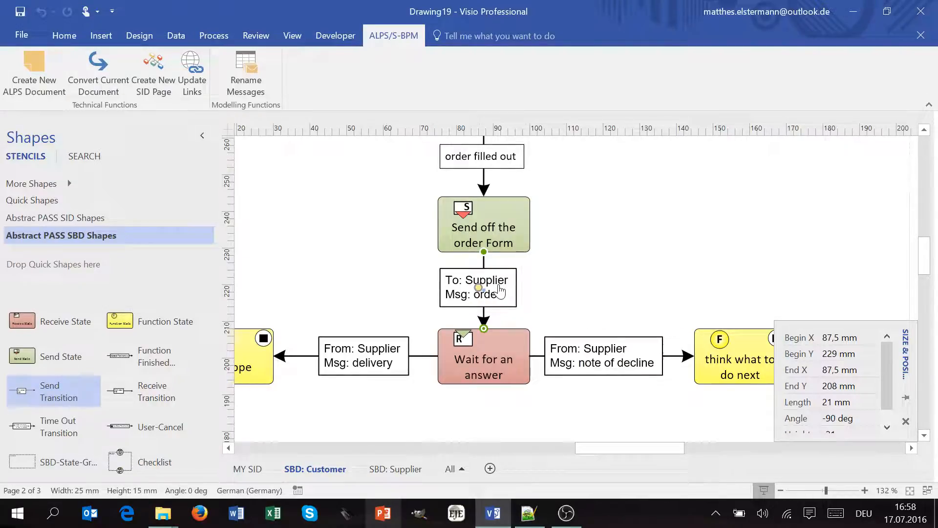
Step: Switch to the SBD: Supplier page and place a Function State near the page's upper middle at about X 100 mm, Y 242.5 mm
key(ctrl+Page_Down)
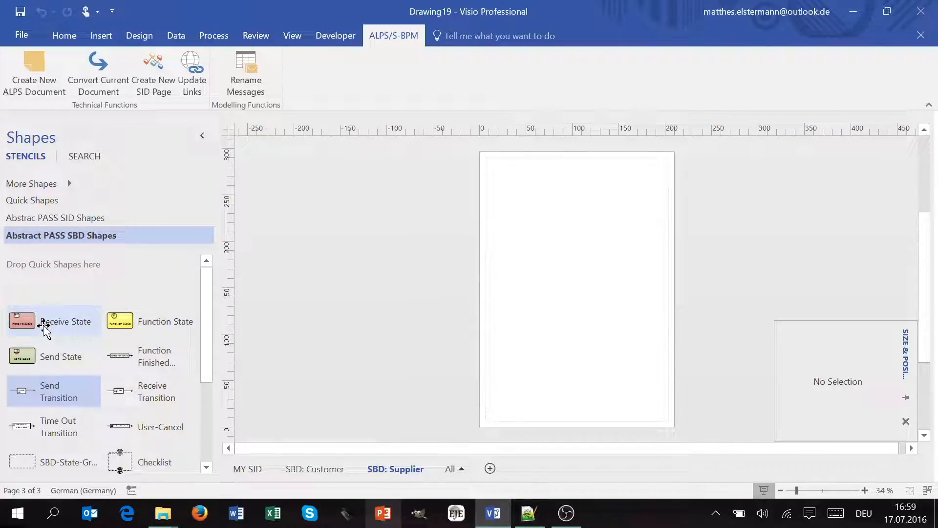
drag(153, 323, 572, 202)
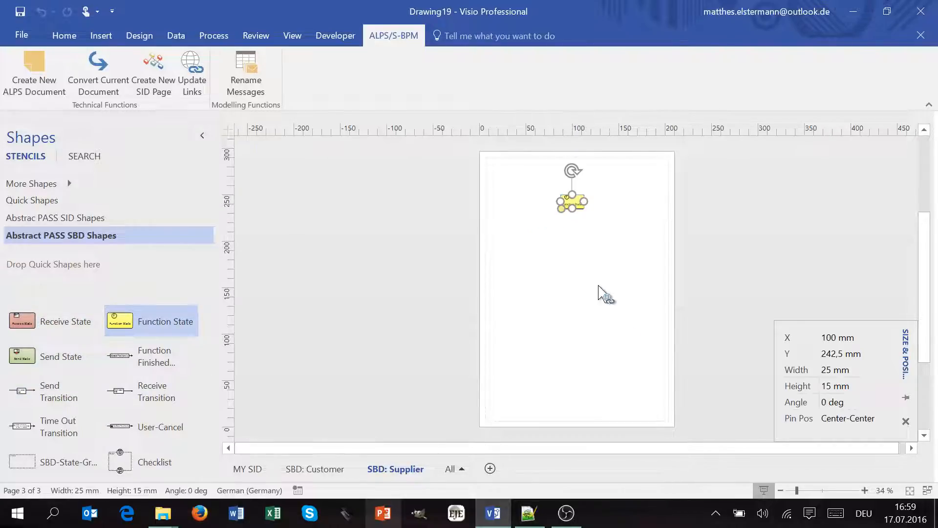
Step: Name the Function State on the SBD: Supplier page "check his order book"
scroll(576, 255, up, 3)
scroll(573, 254, up, 4)
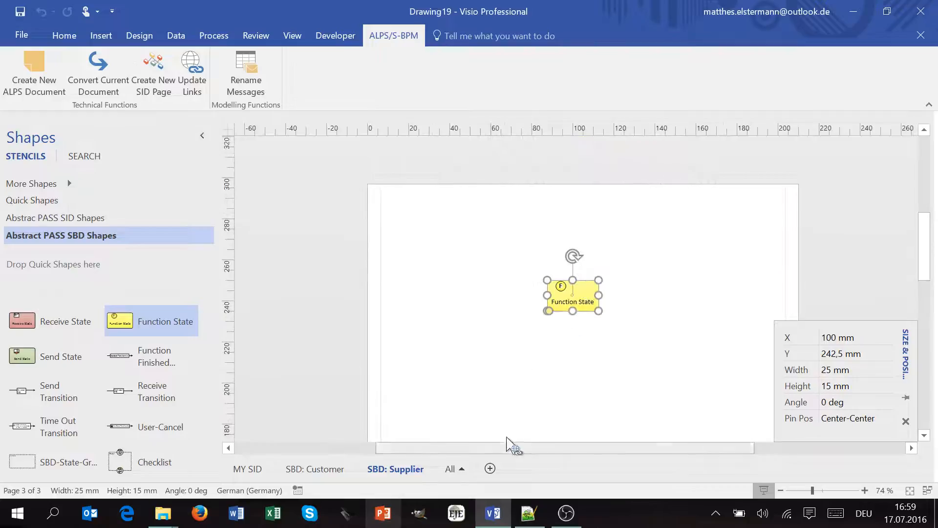
double_click(574, 298)
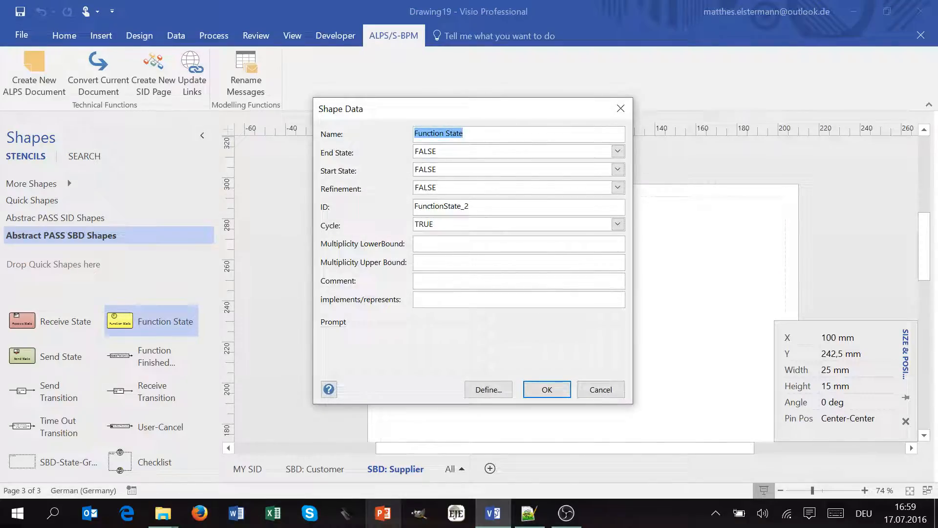
key(BackSpace)
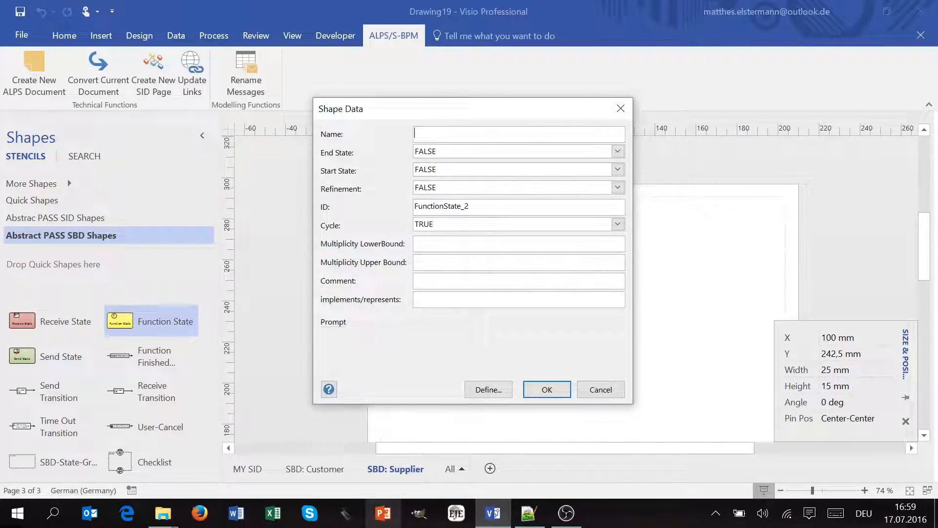
text(check his order book)
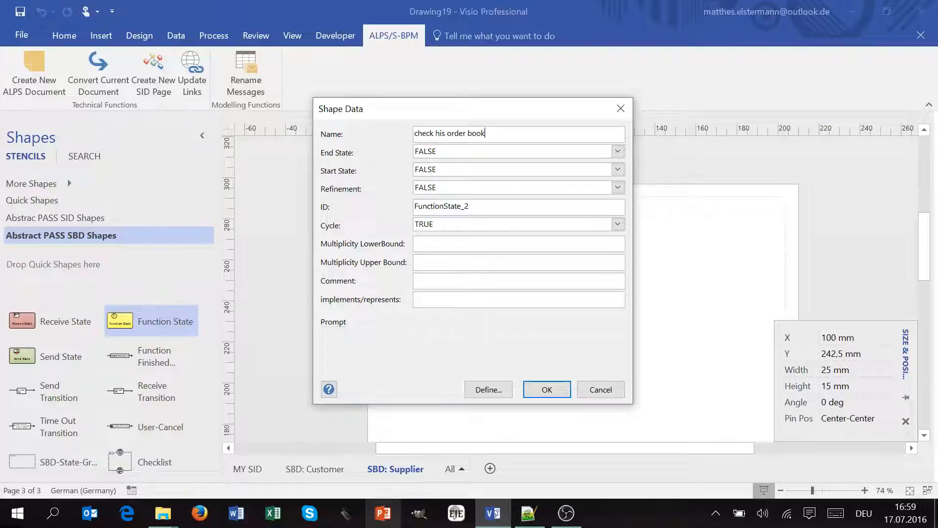
key(Return)
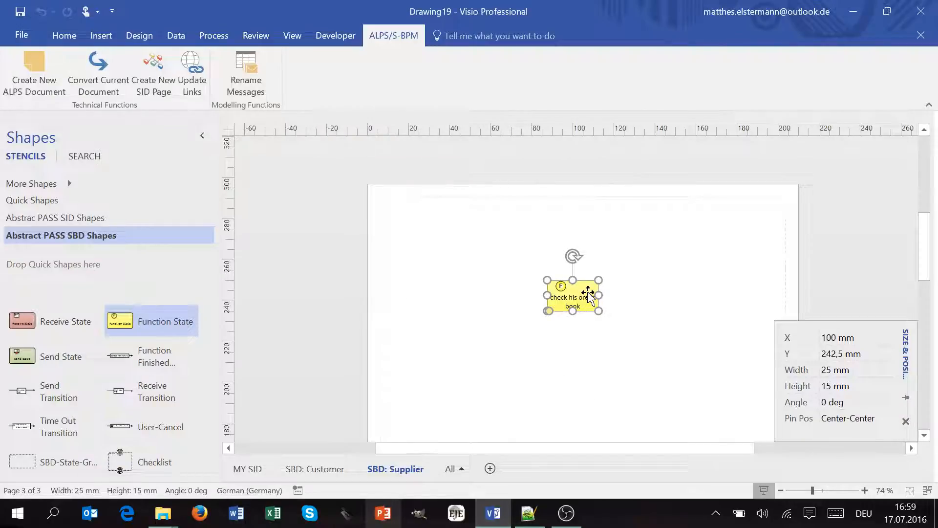
Step: Add a connected Send State below "check his order book" and straighten the transition between the centres of the two states
mouse_move(574, 337)
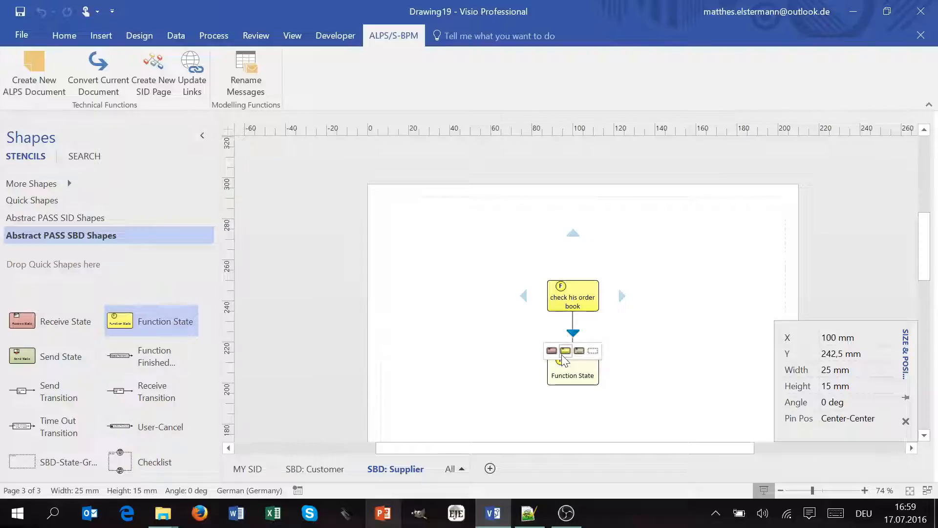
click(579, 351)
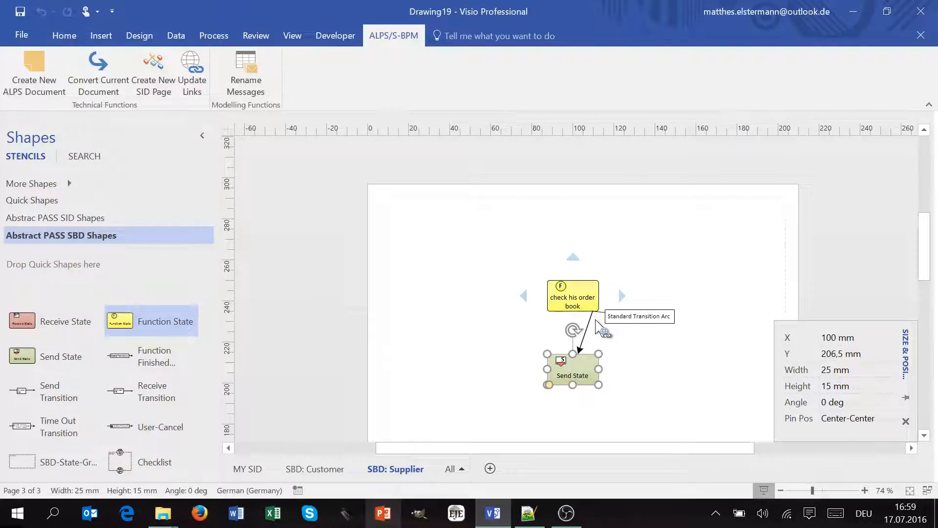
click(590, 320)
drag(592, 312, 573, 310)
drag(579, 355, 573, 353)
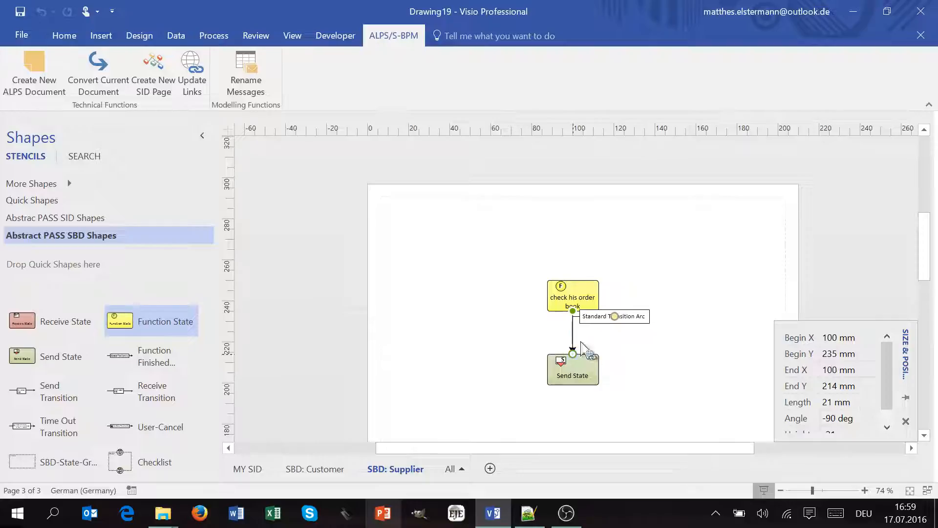
Step: Centre the transition's label on its arrow and set the exit result to "not possible to fullfill the order"
drag(617, 316, 593, 332)
double_click(627, 335)
text(not possible to fullfi)
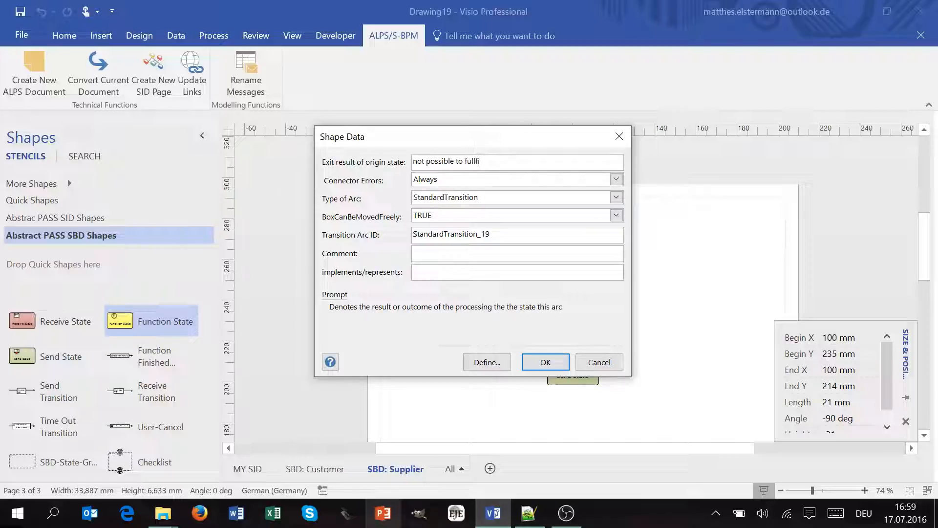
text(ll the order)
key(Return)
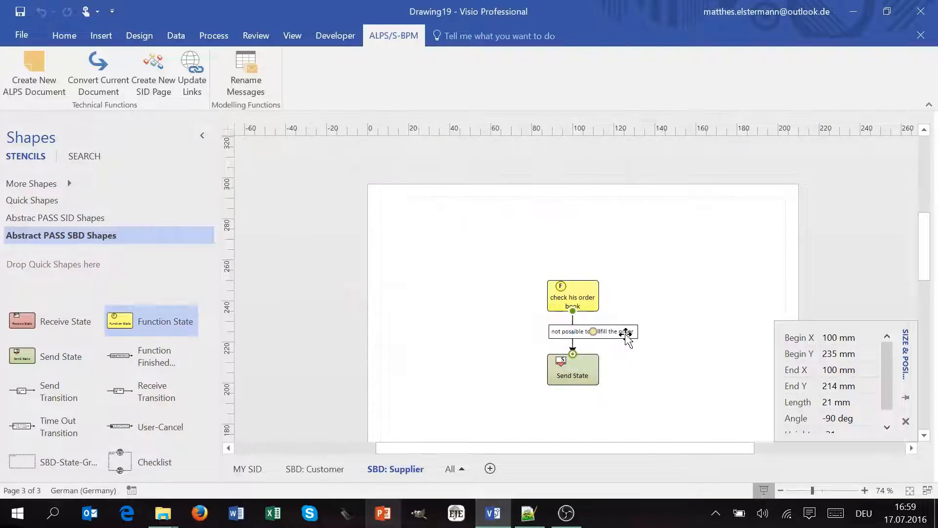
Step: Name the Send State below "check his order book" "send decline"
scroll(582, 370, down, 2)
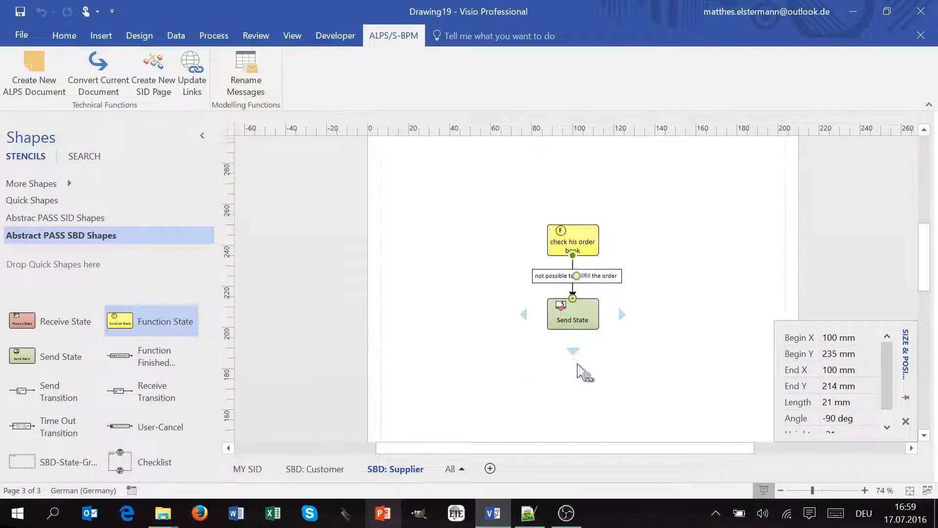
click(572, 308)
double_click(577, 315)
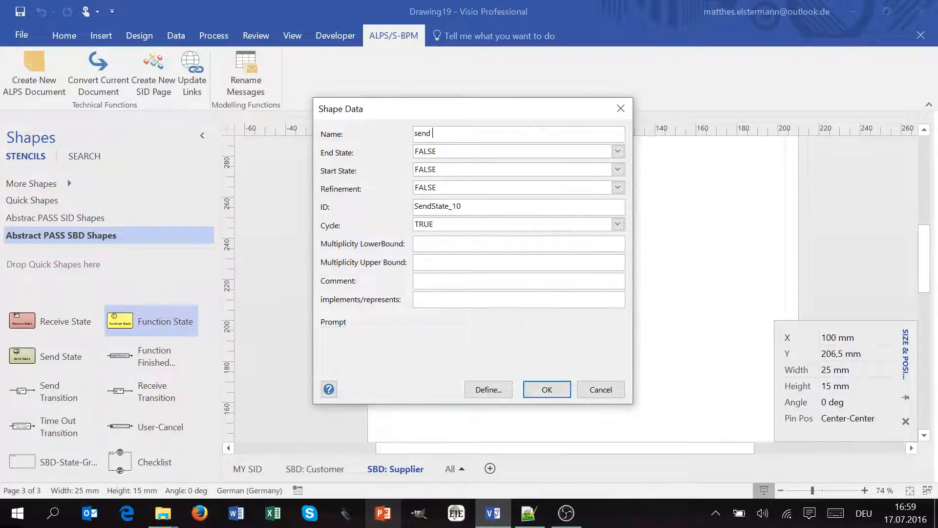
key(Return)
Step: Add a connected Function State directly below "send decline"
mouse_move(574, 346)
click(564, 367)
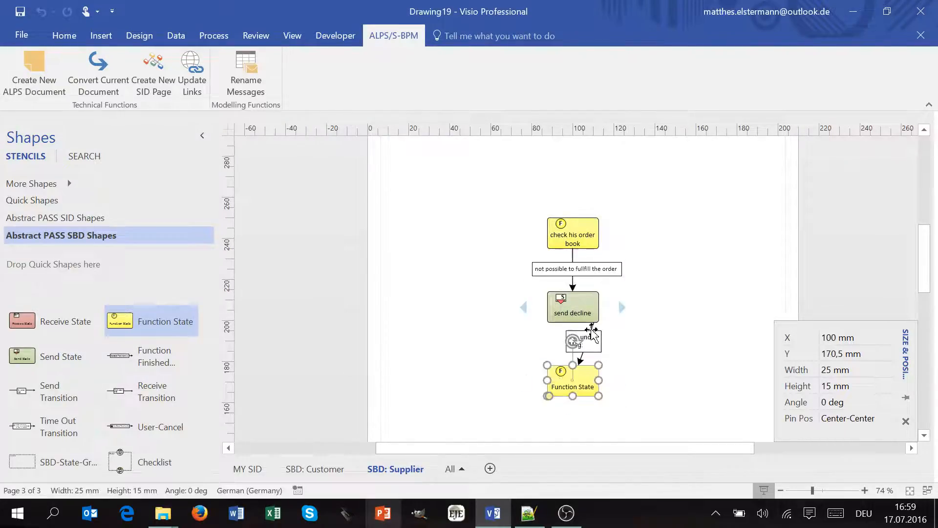
click(447, 301)
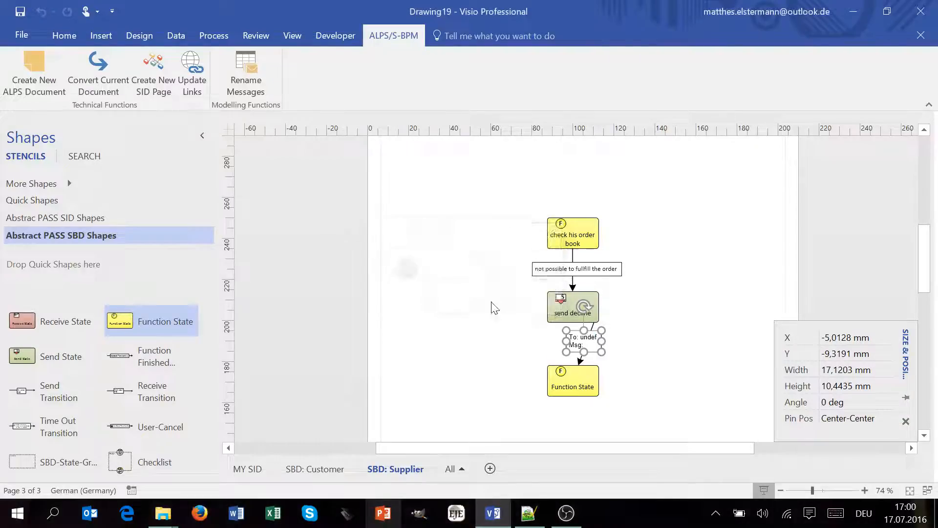
click(596, 408)
click(649, 353)
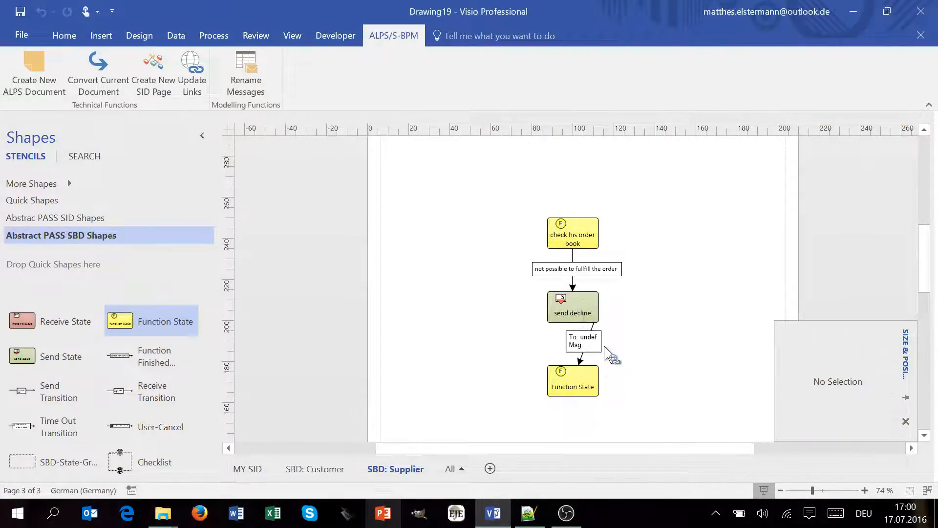
Step: Set the transition below "send decline" to send "note of decline" to Customer, and straighten its arrow between the states
double_click(589, 337)
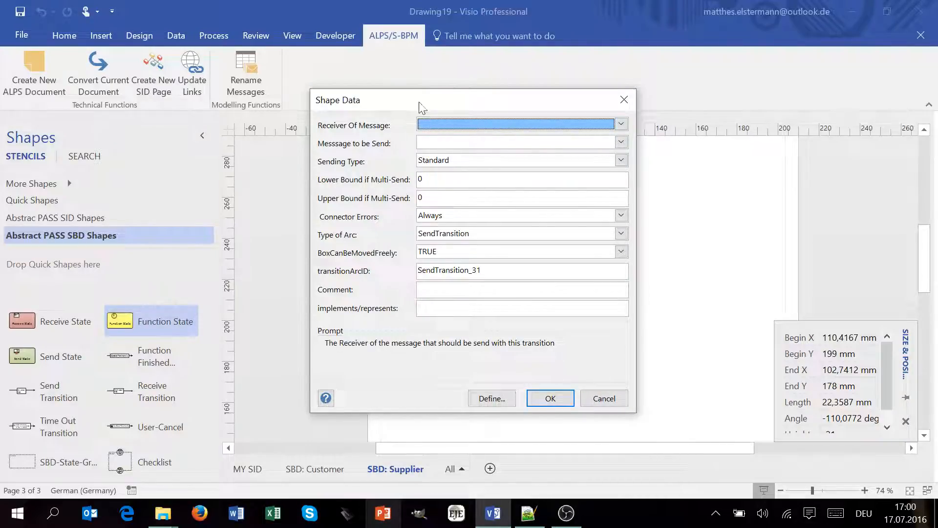
drag(419, 102, 377, 107)
click(421, 125)
click(400, 151)
click(412, 146)
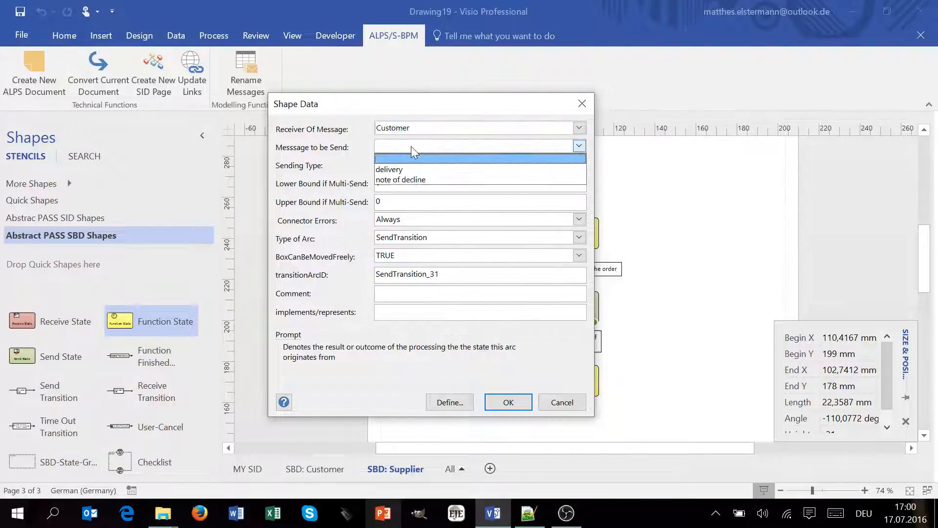
click(409, 181)
click(508, 401)
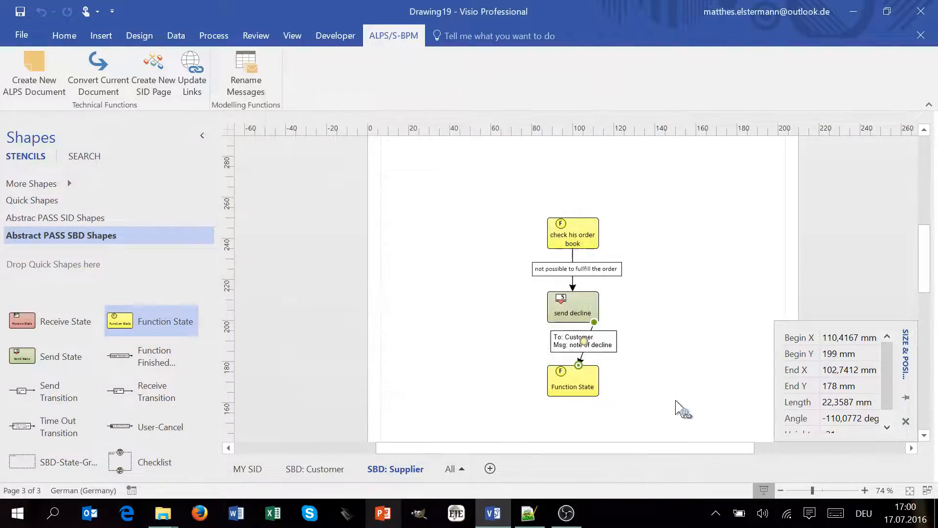
drag(585, 322, 573, 322)
drag(579, 366, 573, 365)
Step: Name the Function State below "send decline" "End" and set both its End State and Start State options to TRUE
double_click(571, 382)
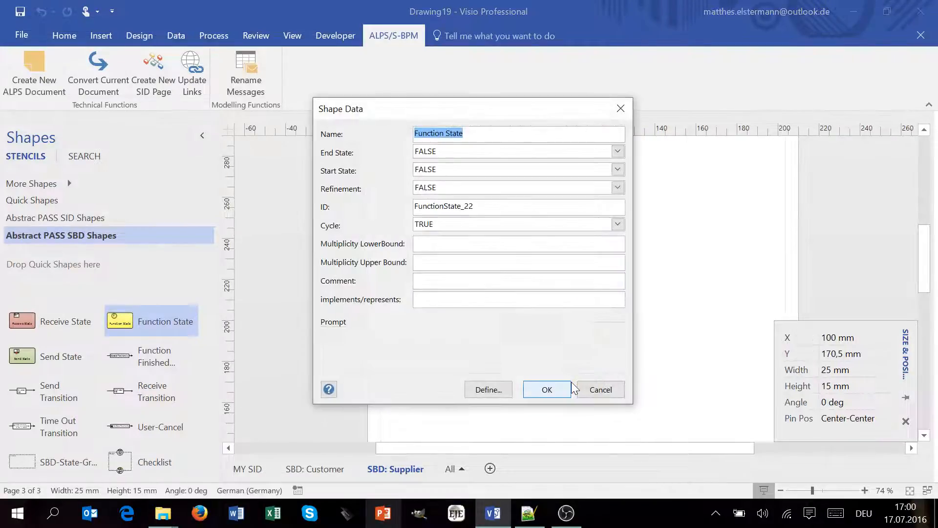
text(En)
click(460, 152)
click(447, 174)
click(442, 168)
click(440, 193)
click(565, 386)
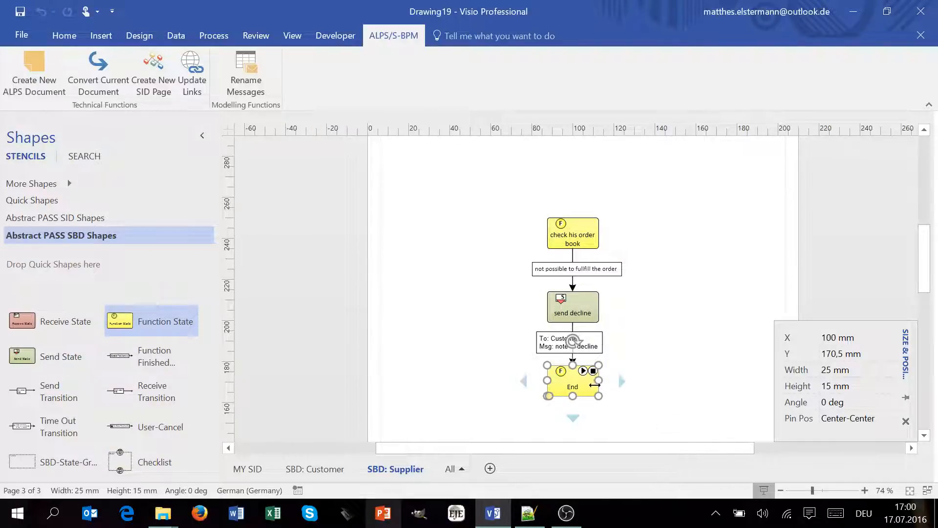
Step: Place a Receive State above "check his order book" and connect it down to that state with a straight receive transition
scroll(606, 372, down, 3)
mouse_move(575, 305)
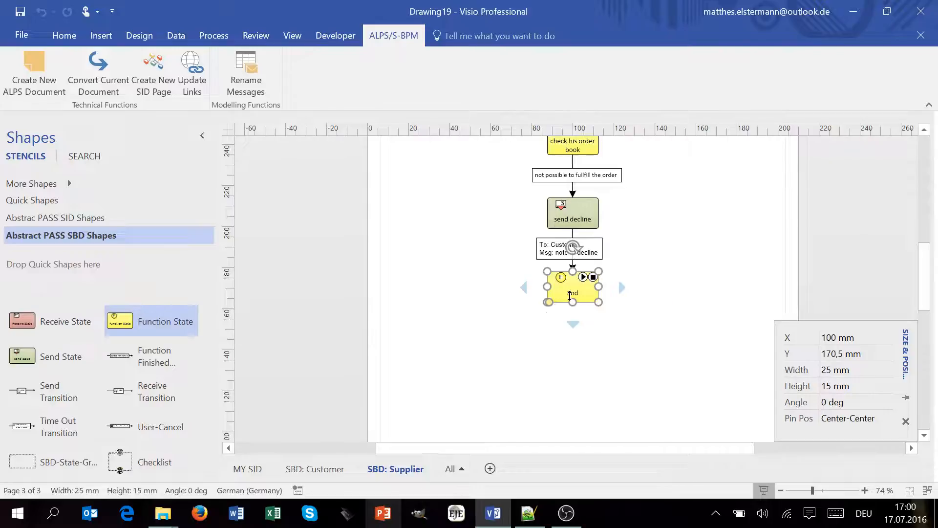
scroll(586, 315, up, 2)
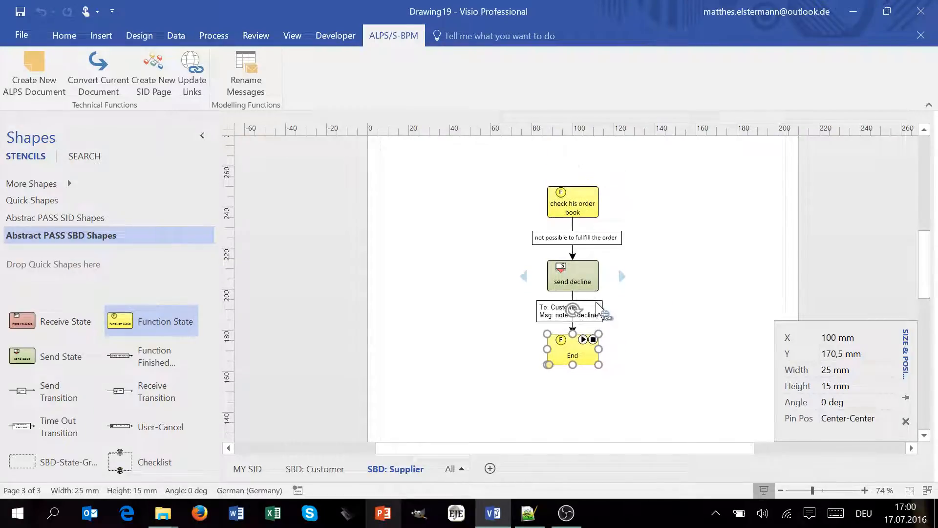
scroll(618, 287, up, 1)
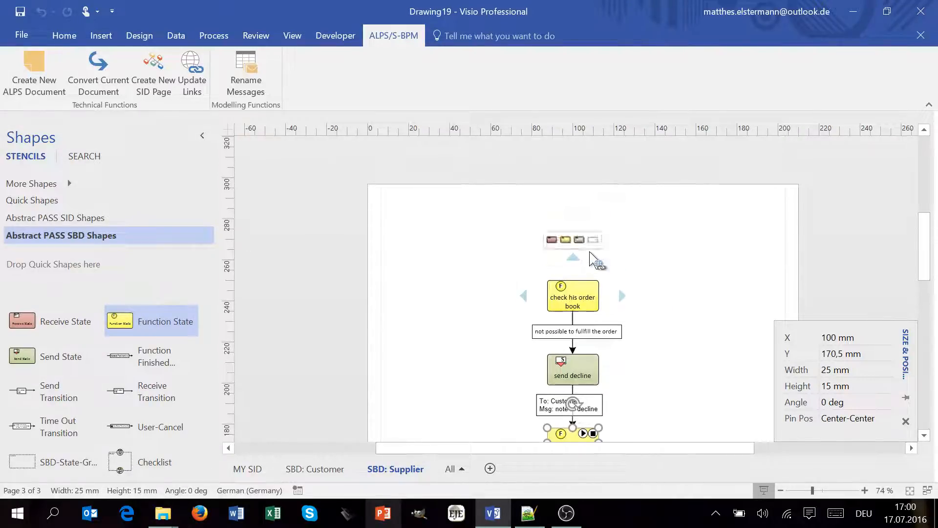
scroll(596, 296, down, 1)
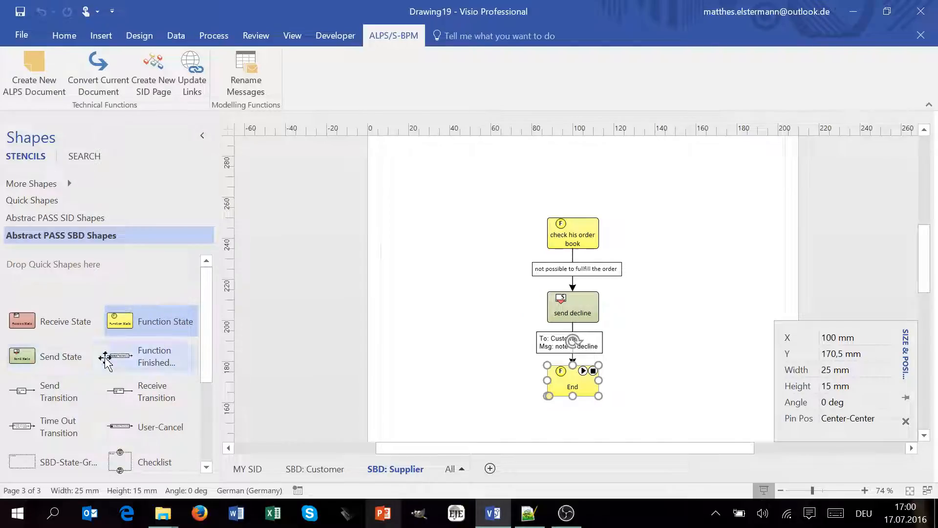
drag(31, 327, 590, 232)
double_click(586, 151)
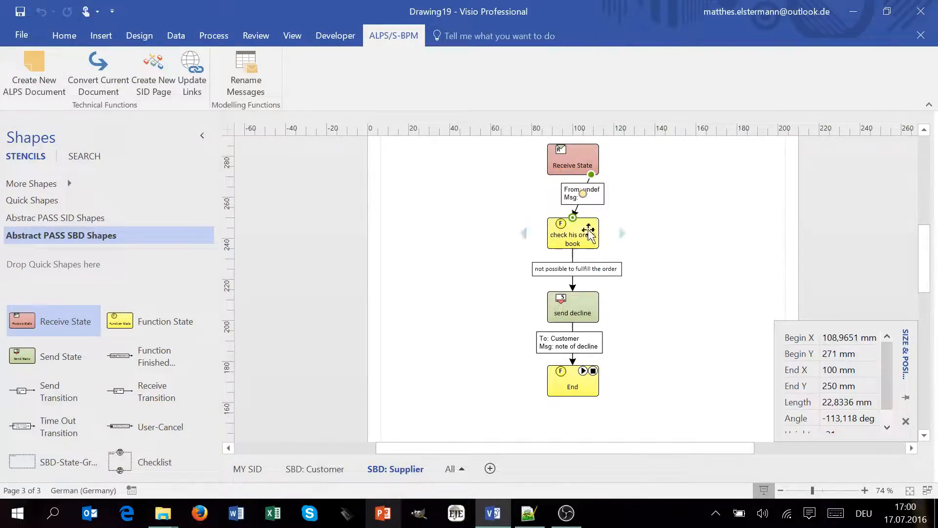
click(579, 192)
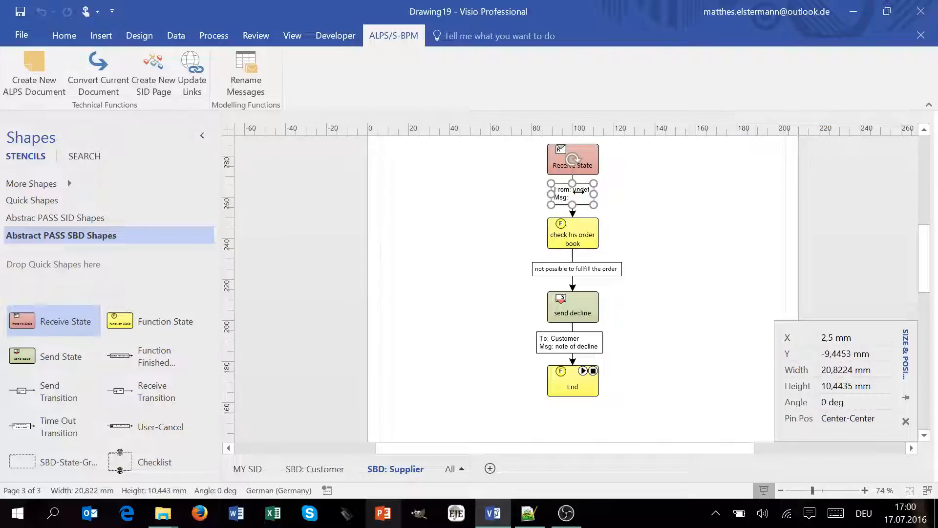
Step: Set the receive transition's sender to Customer and try to set its received message to "order"
double_click(573, 195)
click(626, 114)
click(458, 132)
click(458, 133)
click(448, 155)
click(556, 408)
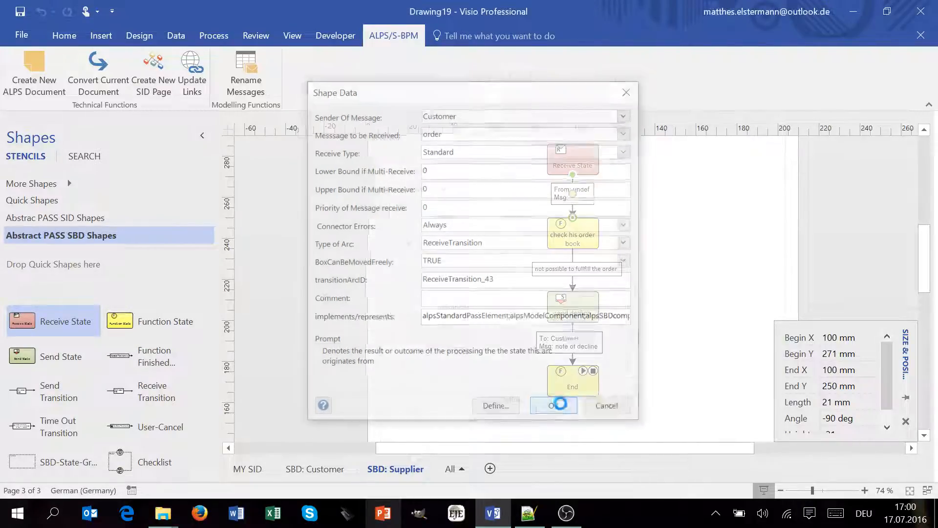
Step: Set the received message of the transition from Customer to "Ordern"
click(592, 201)
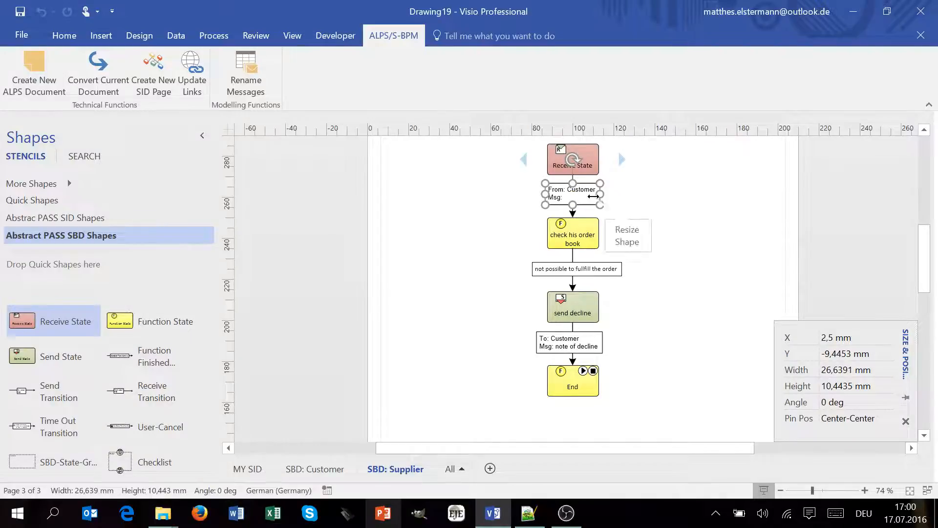
double_click(589, 193)
click(471, 133)
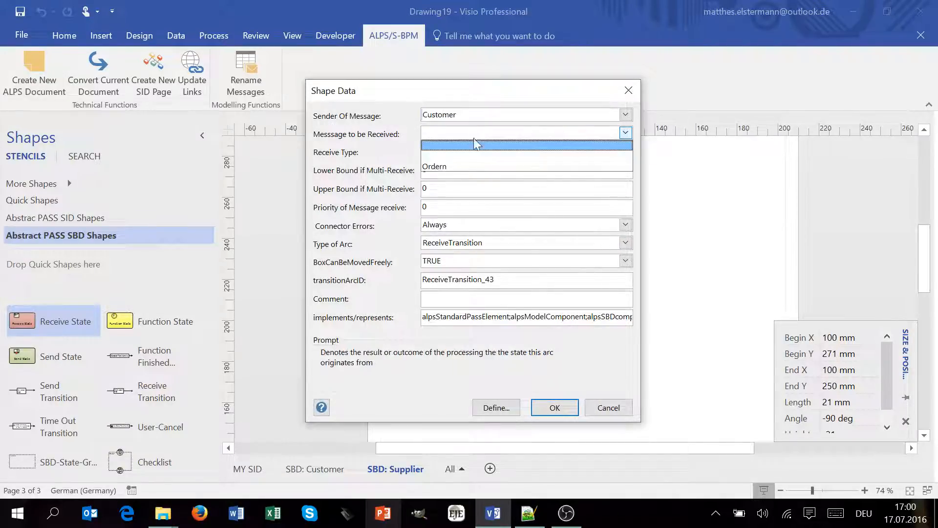
click(466, 166)
click(557, 410)
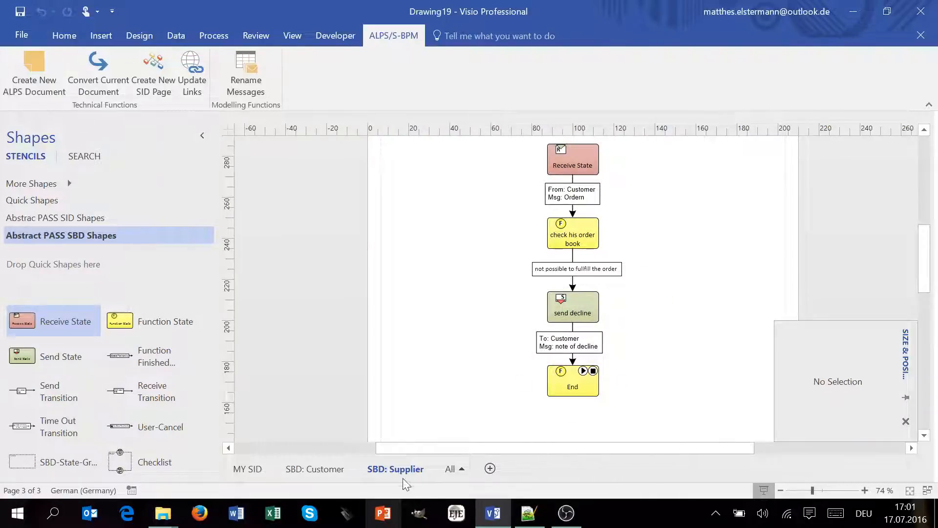
Step: Check the current label of the order message in the document's message rename list without renaming it
click(246, 73)
click(433, 223)
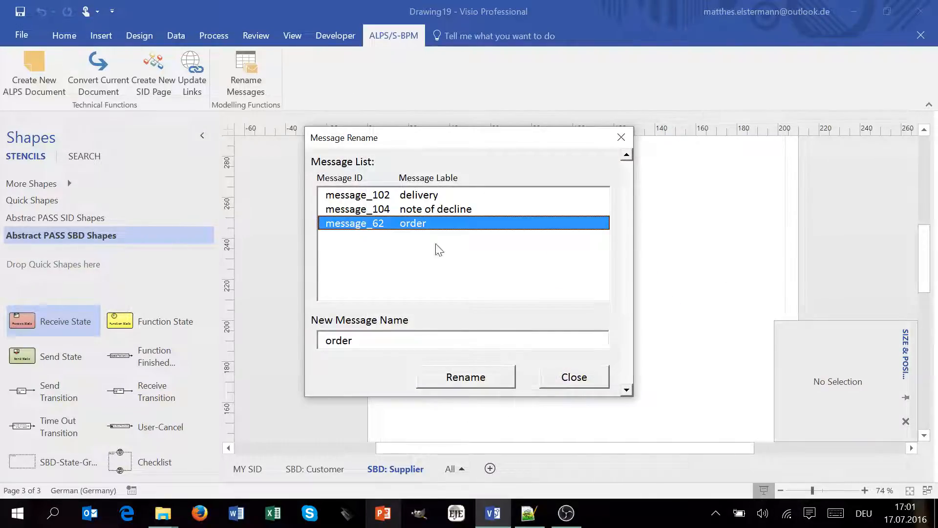
click(562, 377)
Step: Clear the sender of the receive transition above "check his order book"
double_click(580, 192)
click(501, 114)
click(498, 119)
click(554, 407)
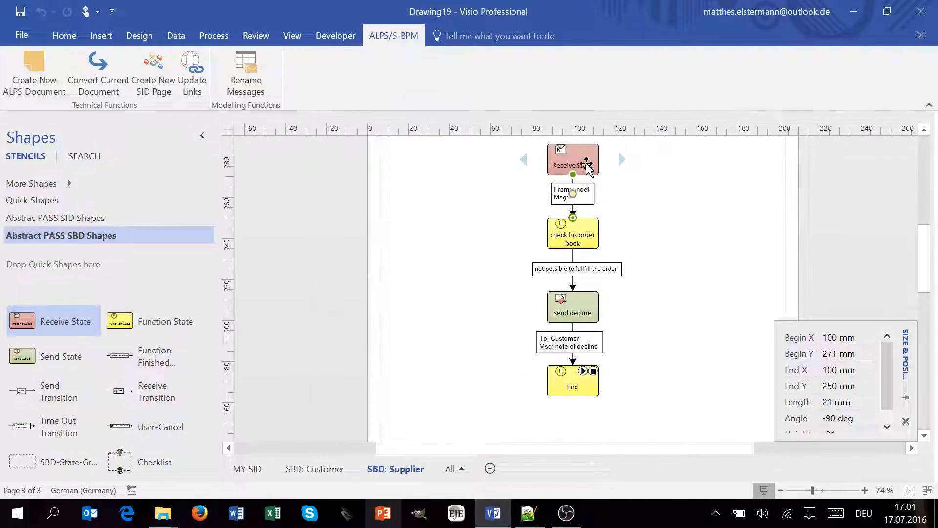
Step: Set the sender of the receive transition above "check his order book" to Customer
double_click(580, 195)
click(531, 156)
click(486, 161)
click(470, 115)
click(459, 138)
click(555, 408)
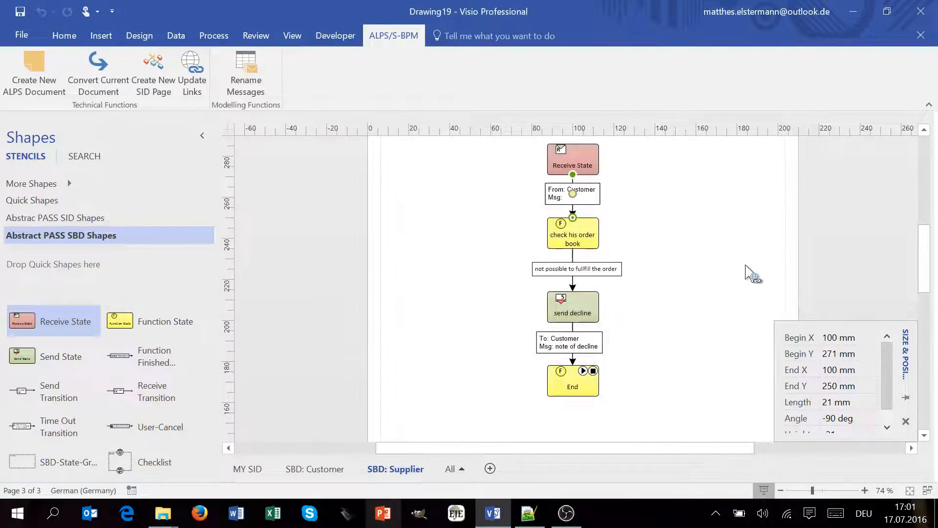
Step: Choose "Ordern" as the message received from Customer on the transition into "check his order book"
double_click(572, 194)
click(476, 140)
click(430, 164)
click(553, 405)
scroll(643, 269, down, 2)
scroll(643, 269, up, 5)
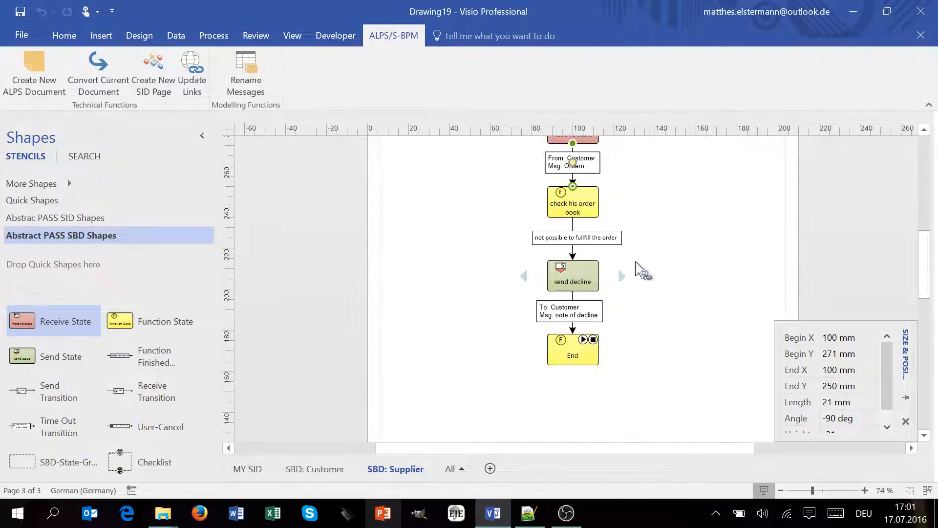
scroll(636, 357, down, 3)
scroll(636, 184, up, 1)
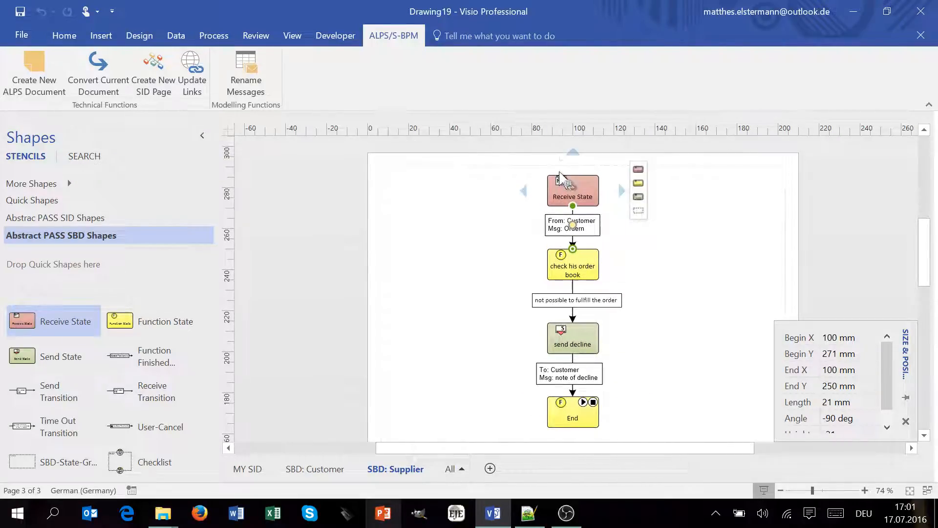
Step: Mark the receive state at the beginning of the Supplier behavior as the start state
right_click(560, 173)
right_click(545, 187)
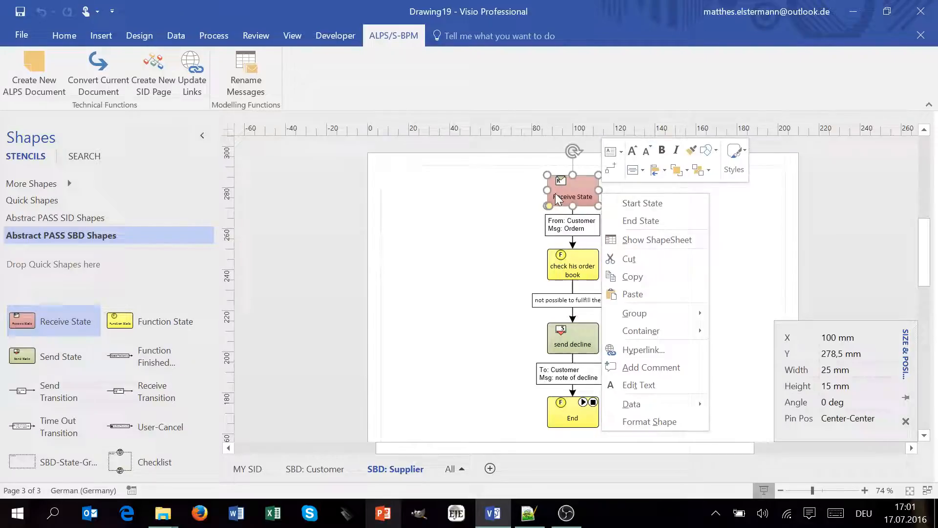
click(653, 207)
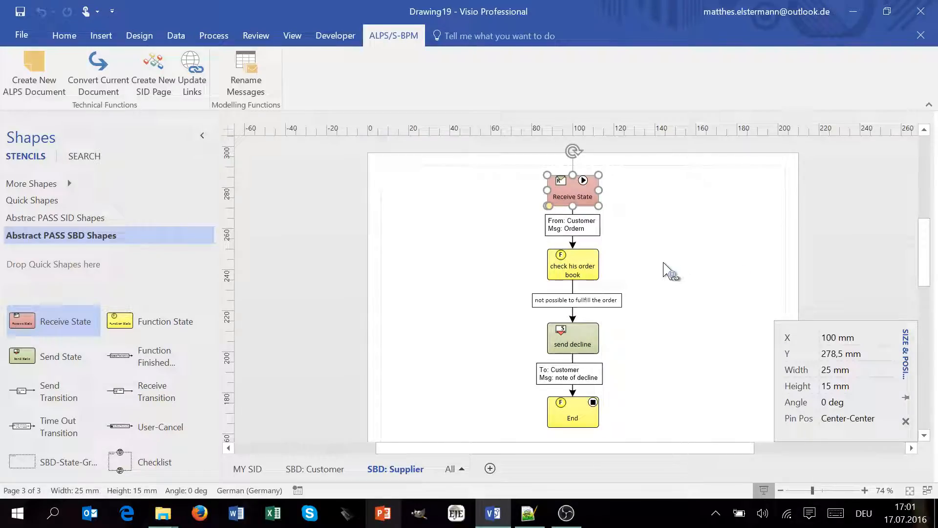
Step: Try marking "check his order book" as the start state, and make the receive state above it the start state again
click(583, 417)
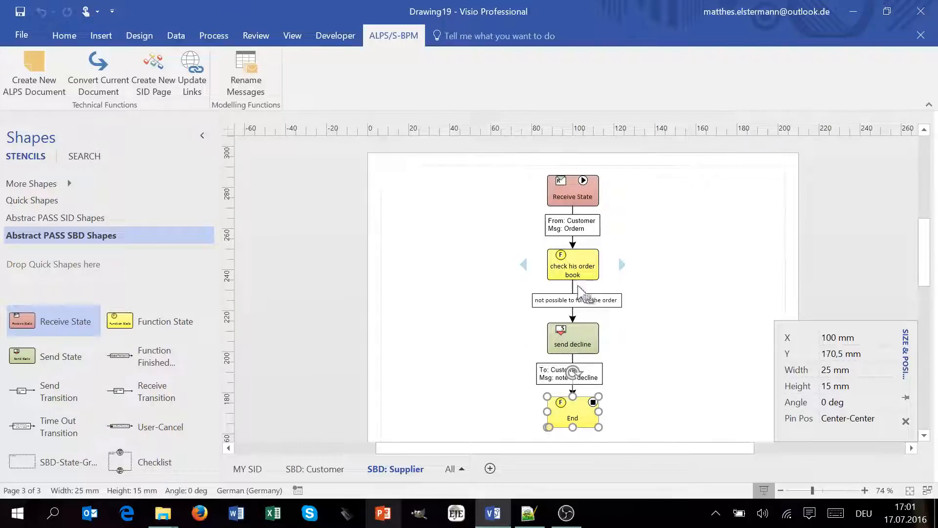
right_click(578, 268)
click(630, 36)
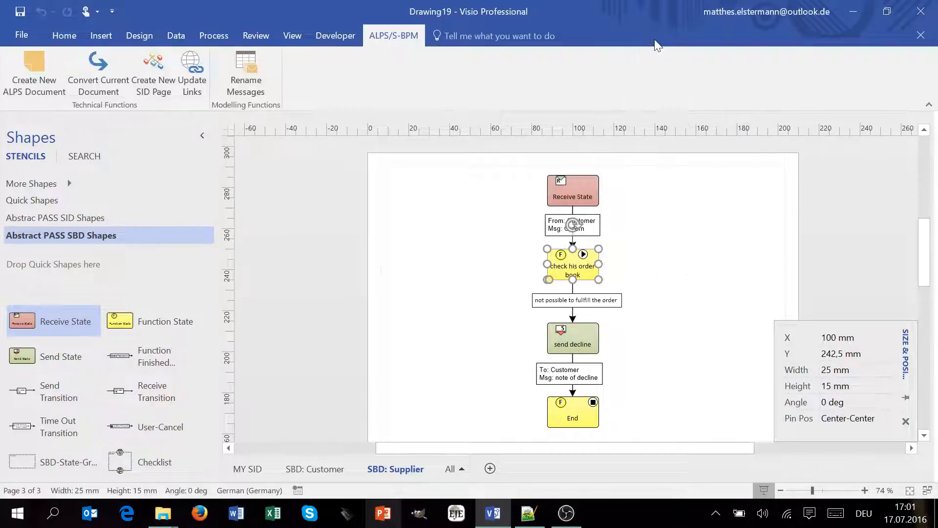
right_click(580, 183)
click(636, 189)
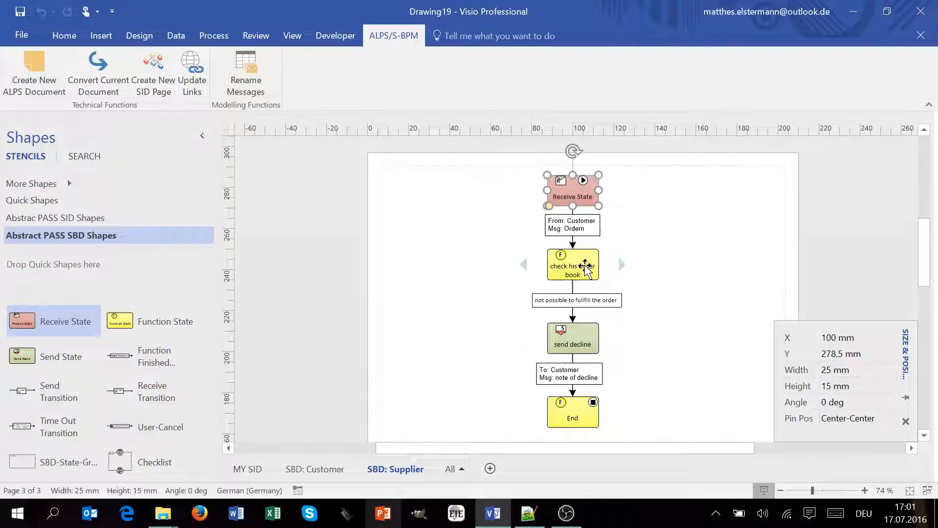
Step: Add a function state beside "check his order book" and label the connecting transition "order can be fullfilled"
click(637, 258)
double_click(649, 264)
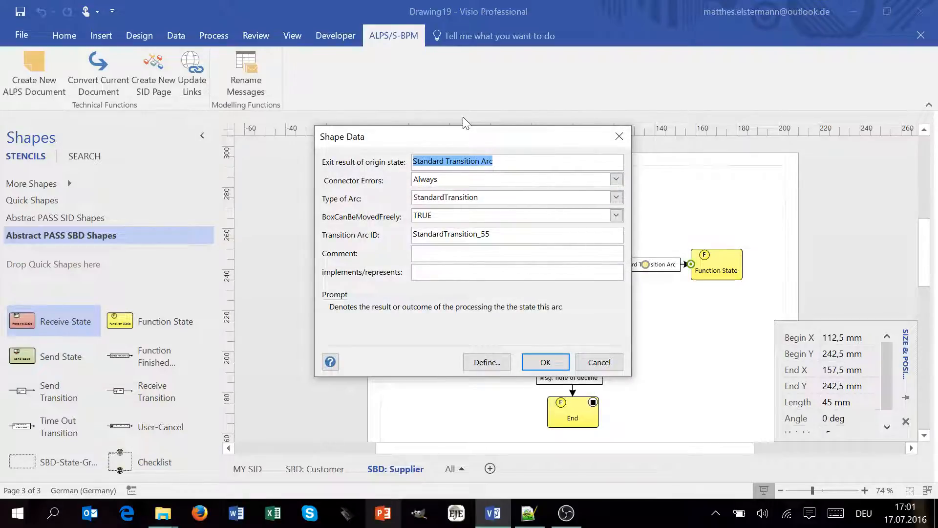
text(order can be fullfilled)
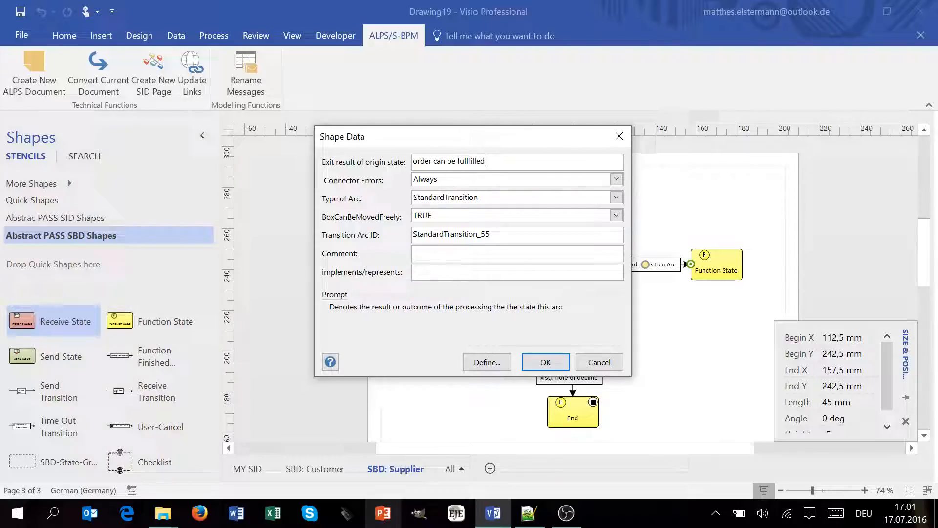
key(Return)
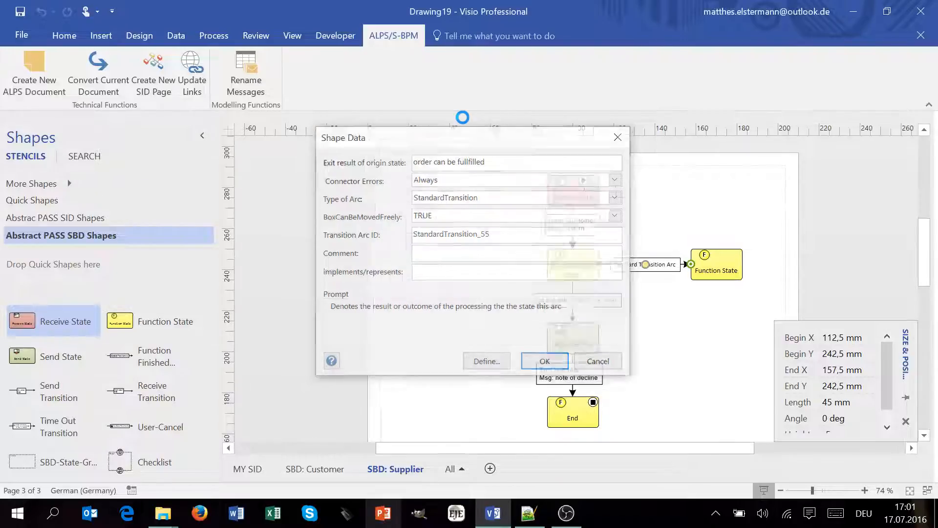
Step: Name the new function state beside "check his order book" "commisson the order"
click(739, 267)
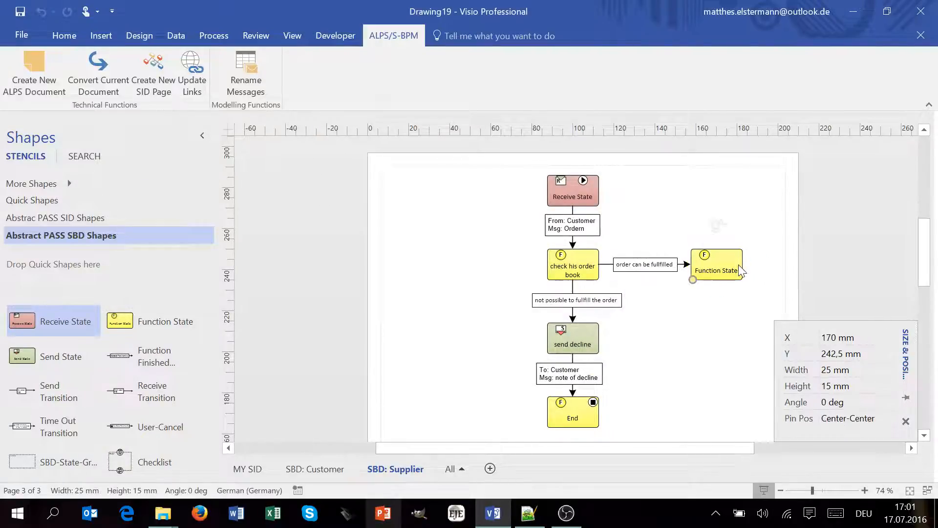
double_click(739, 266)
text(commisso)
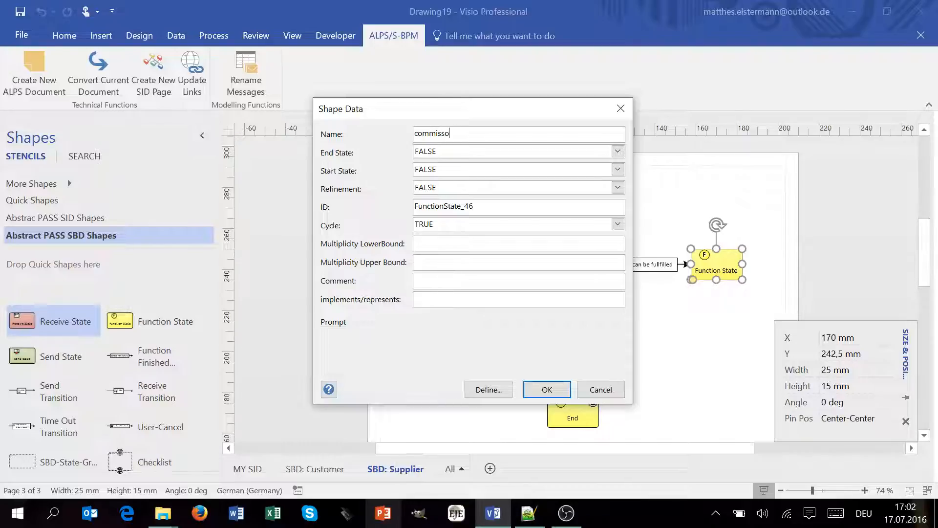
text(n the order)
key(Return)
Step: Add a send state below "commisson the order" and straighten the transition between them into a vertical line
mouse_move(717, 303)
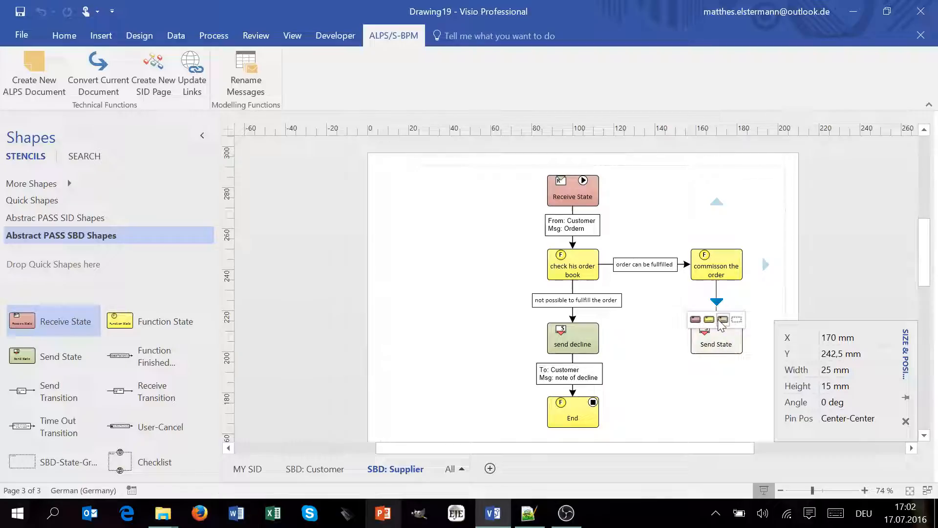
click(719, 321)
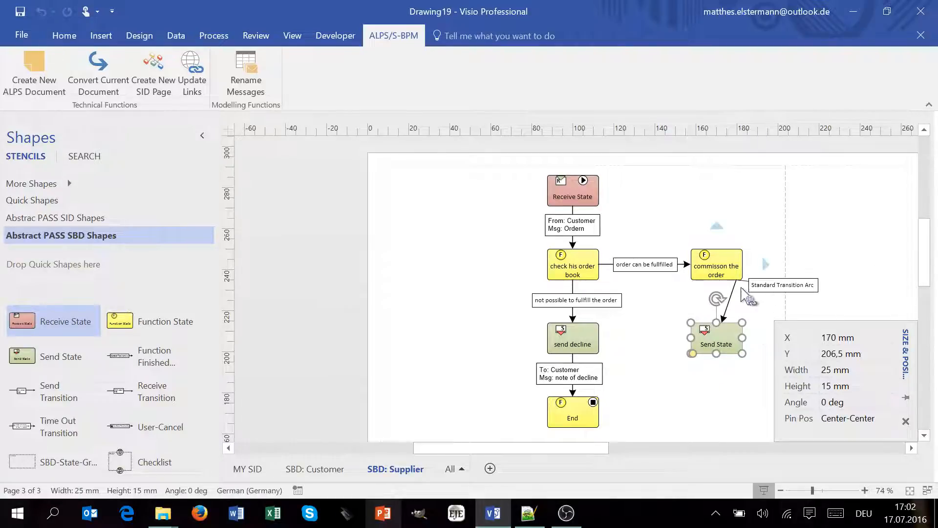
click(734, 288)
drag(737, 280, 716, 279)
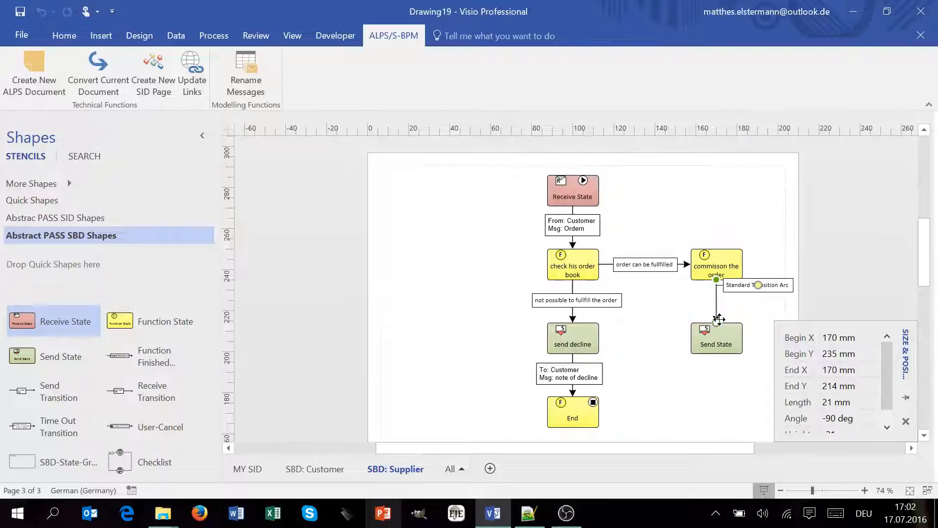
Step: Label the transition from "commisson the order" to the new send state "finished"
double_click(730, 297)
text(finished)
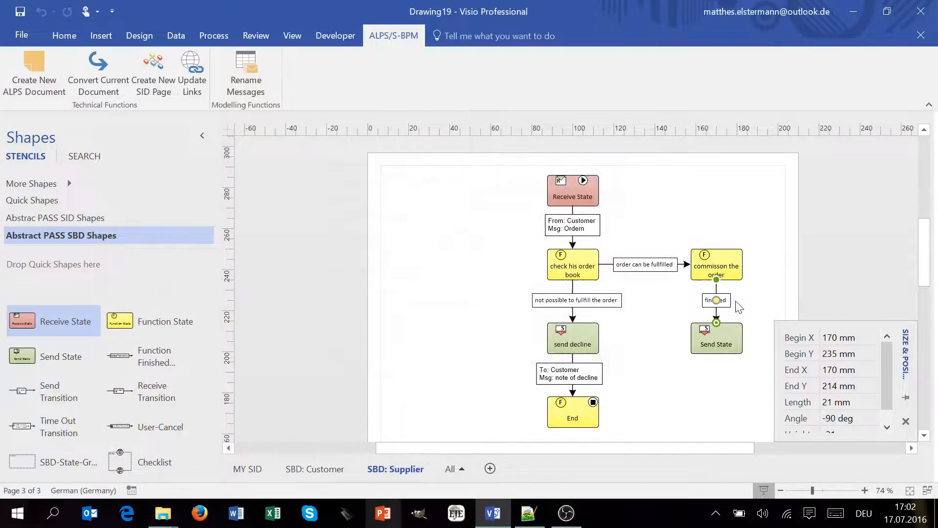
key(Return)
Step: Name the send state below "commisson the order" "send of the order"
scroll(716, 293, down, 3)
click(724, 243)
text(send of the)
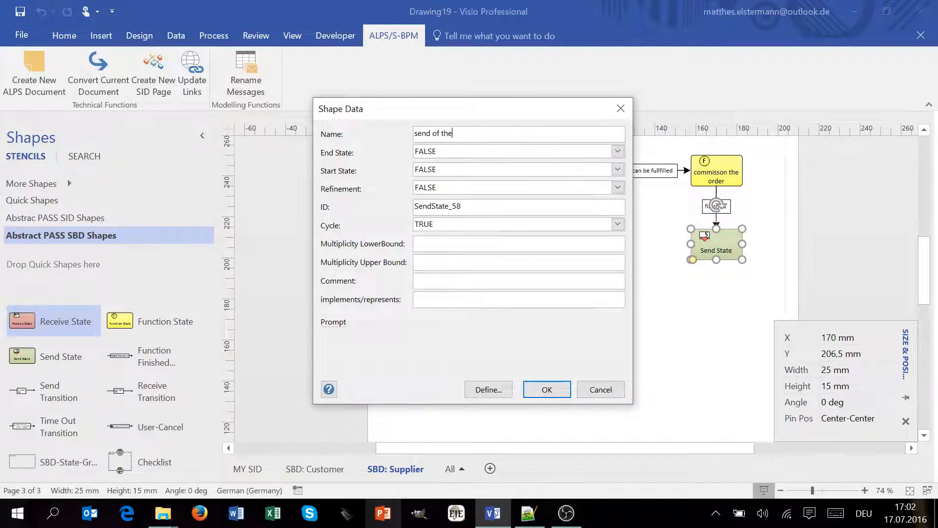
text( order)
key(Return)
Step: Add a function state below "send of the order" and straighten the send transition between them into a vertical line
mouse_move(729, 281)
click(709, 299)
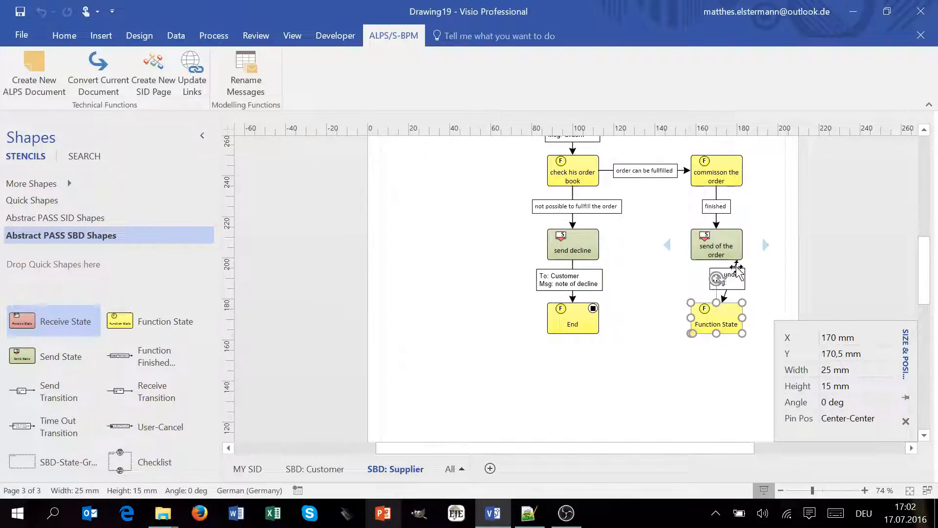
click(718, 268)
drag(721, 303, 717, 303)
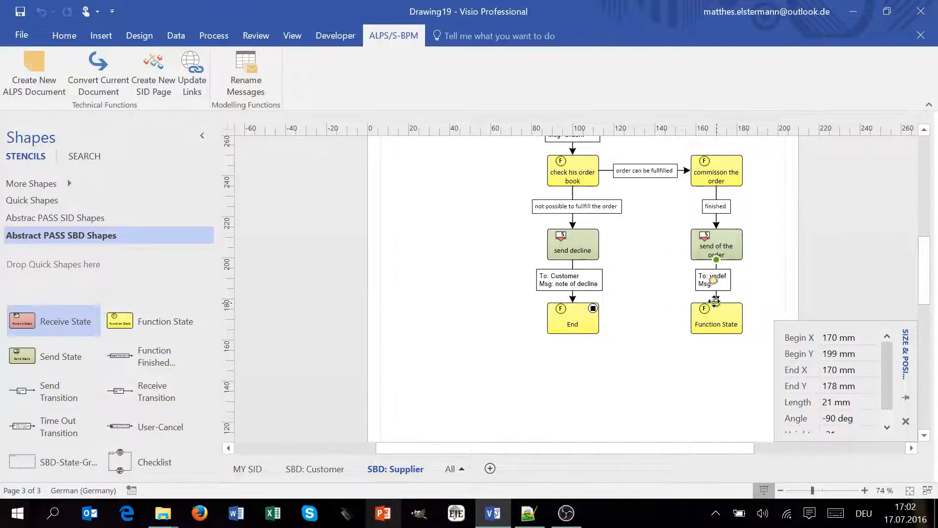
Step: Set the send transition below "send of the order" to receiver Customer with the message "delivery"
double_click(727, 280)
click(491, 126)
click(483, 146)
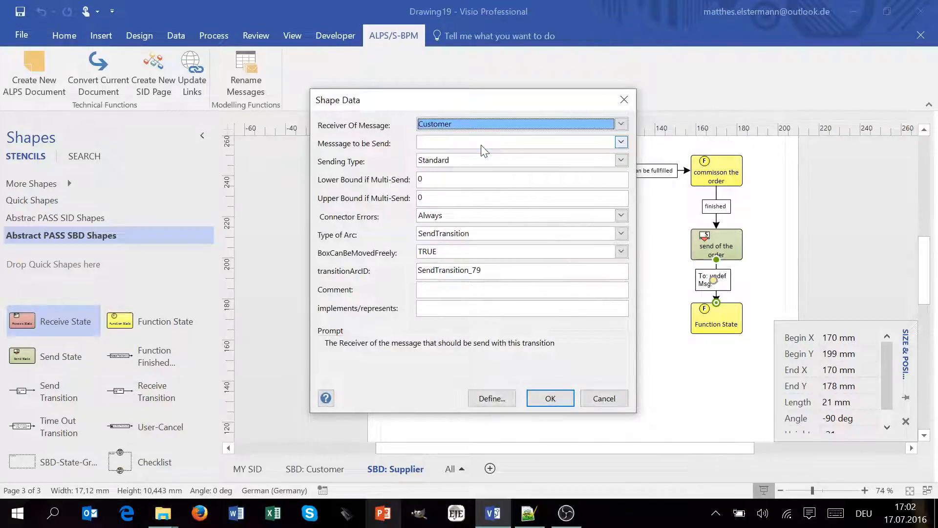
click(481, 140)
click(475, 175)
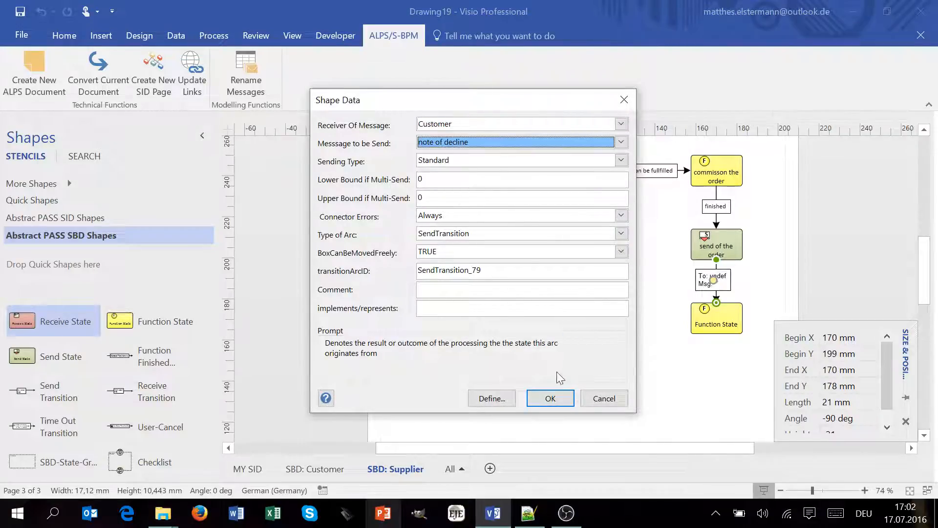
click(472, 142)
click(467, 163)
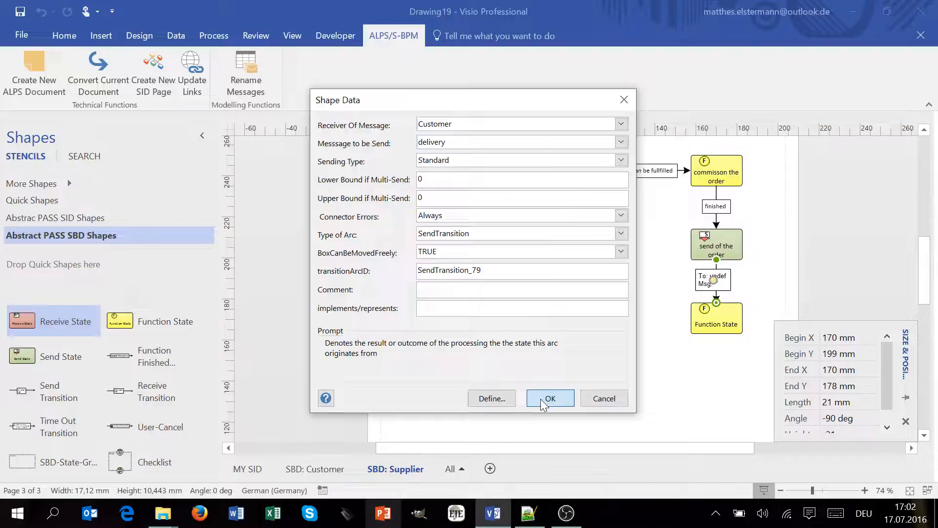
click(542, 399)
click(655, 380)
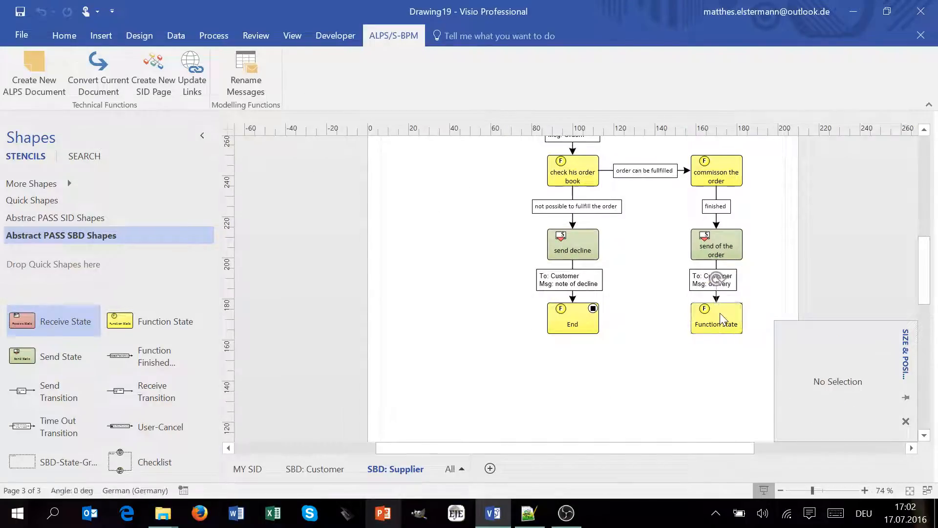
Step: Name the function state below "send of the order" "End (order fullfilled)" and mark it as an end state
double_click(720, 313)
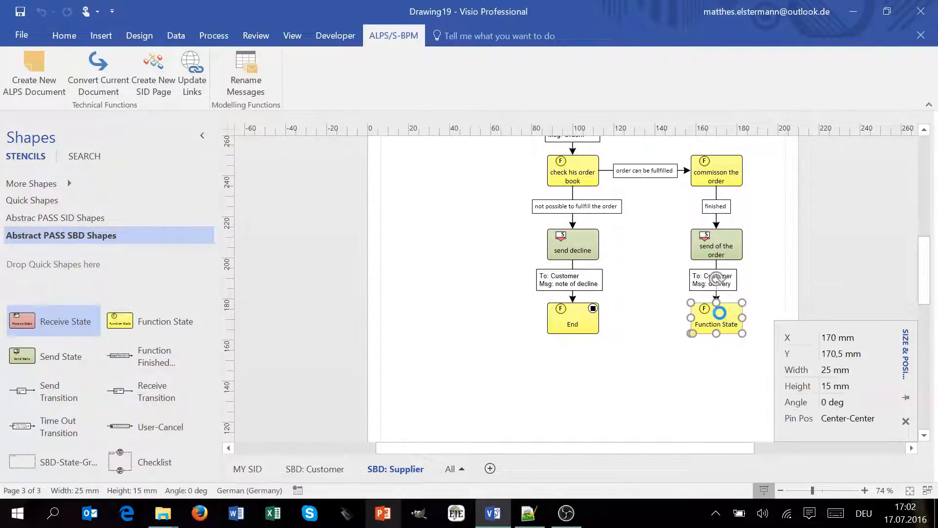
text(End)
text( U(o)
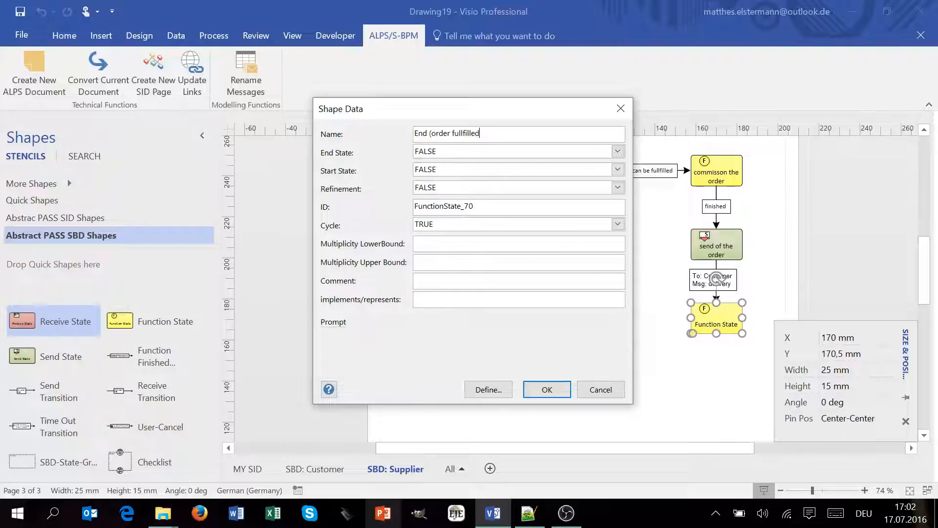
key(Return)
right_click(742, 317)
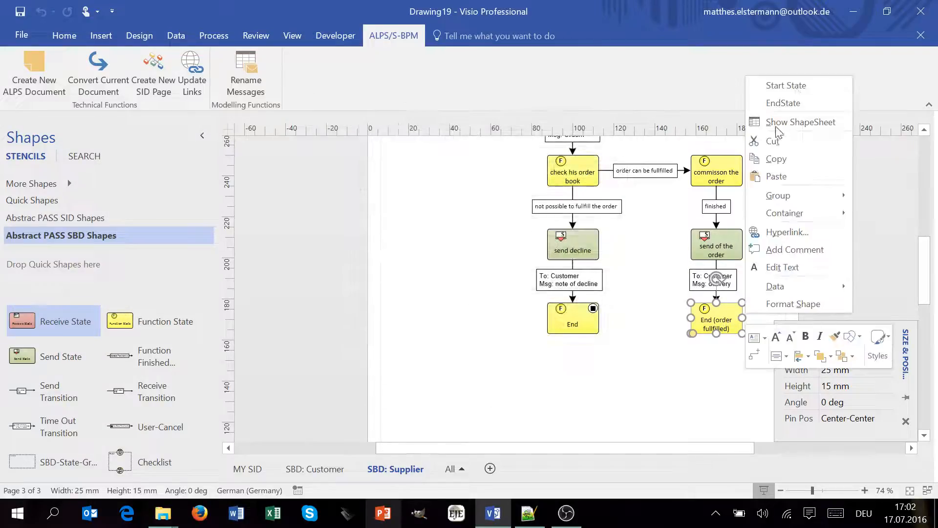
click(784, 103)
Step: Review the finished Supplier behavior, the MY SID page and the Customer behavior page, plus the ALPS/S-BPM functions
scroll(658, 313, up, 3)
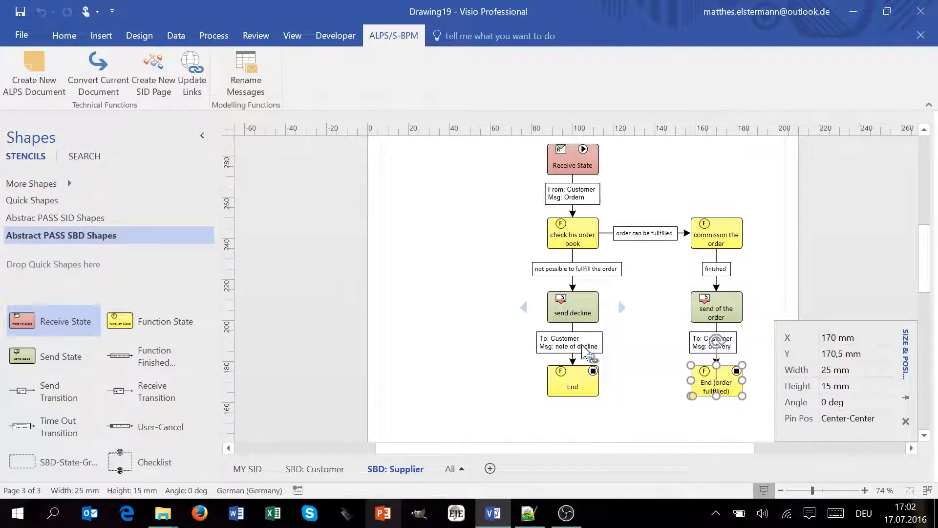
click(239, 469)
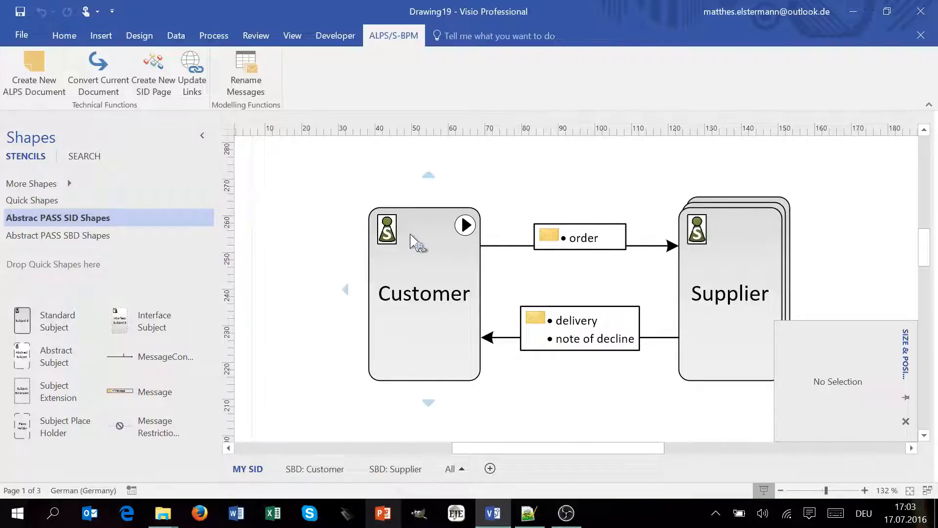
click(332, 470)
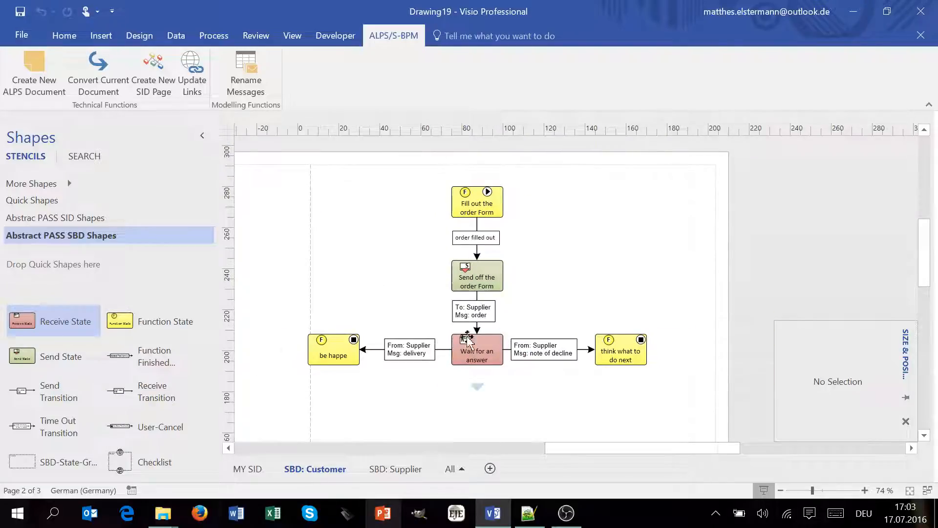
click(66, 37)
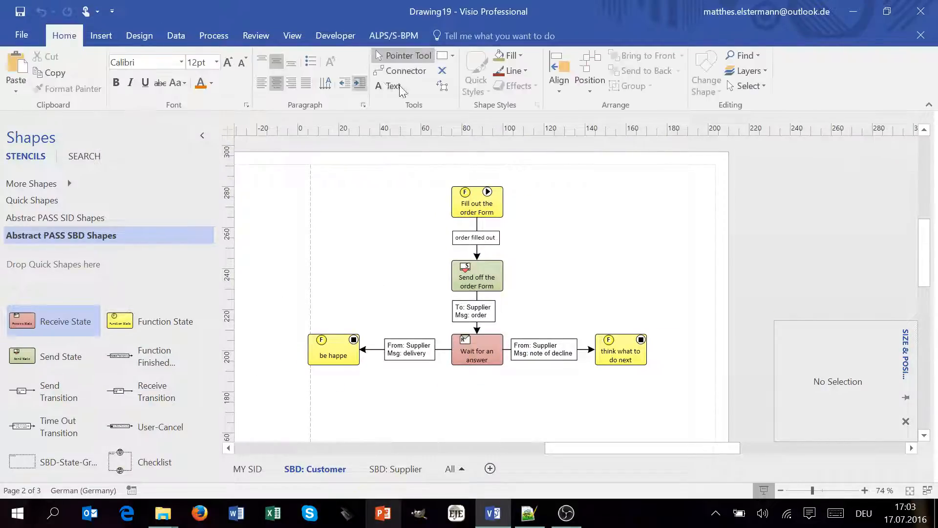
click(374, 38)
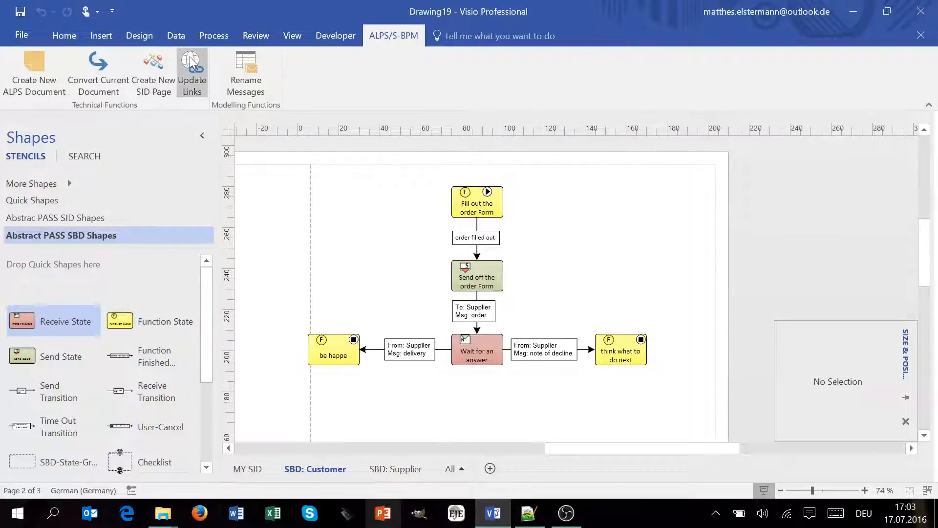
click(45, 66)
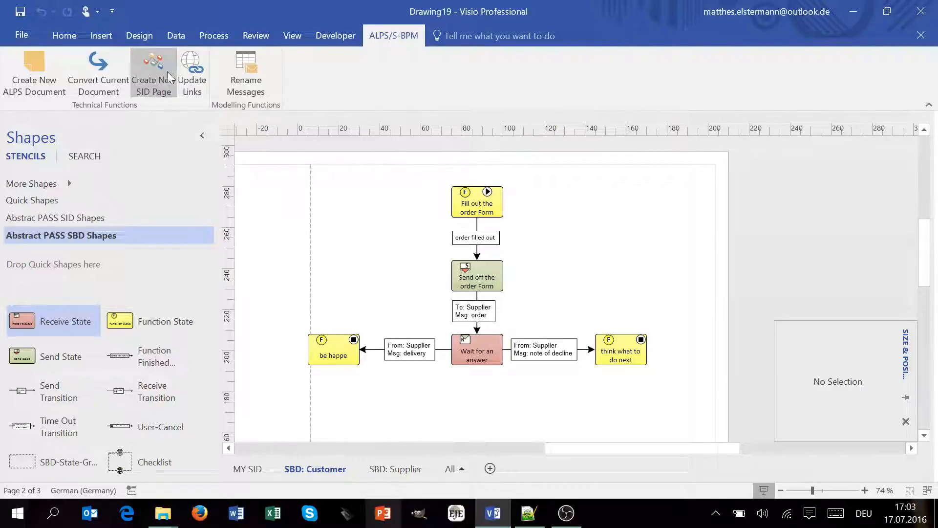
Step: Add a new blank page to the document after the SBD: Supplier page
click(489, 471)
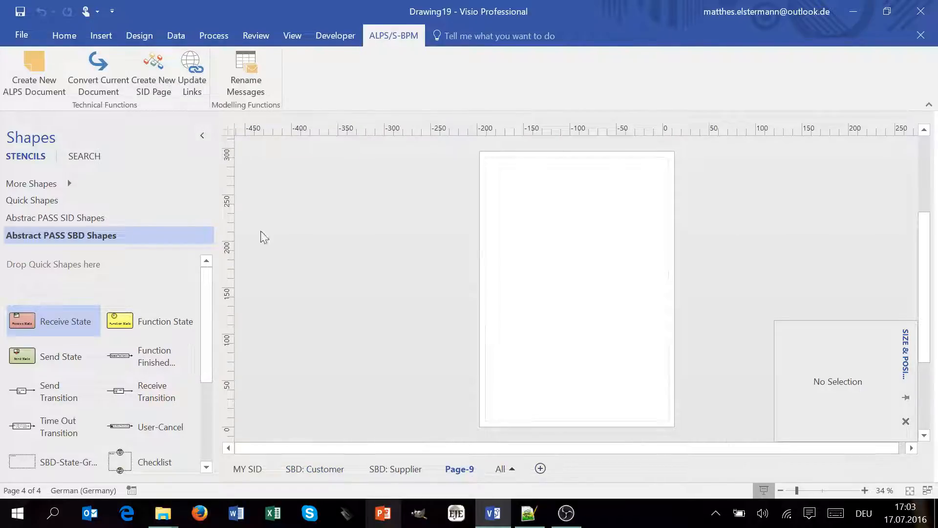
click(197, 63)
click(381, 482)
click(462, 481)
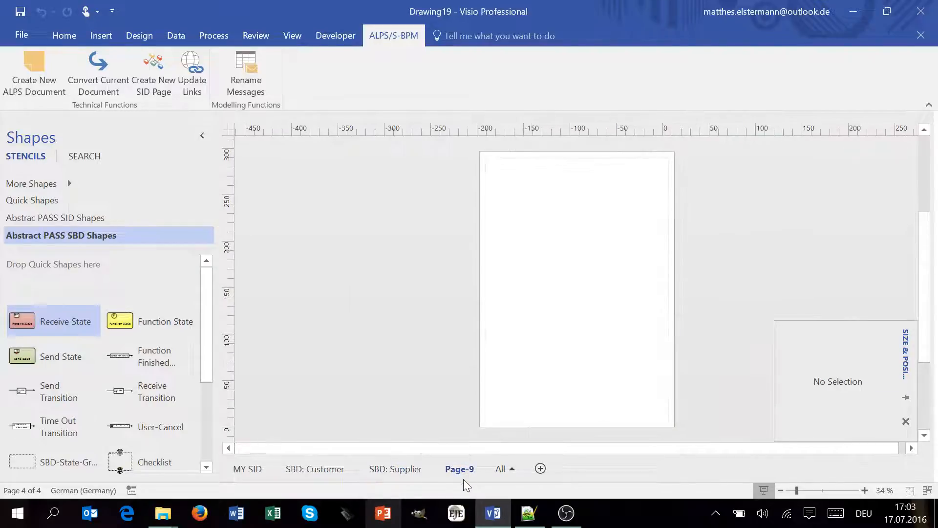
Step: Try placing a Standard Subject from the SID stencil on the blank page, and delete it again
click(98, 217)
drag(46, 318, 553, 209)
click(591, 296)
click(541, 211)
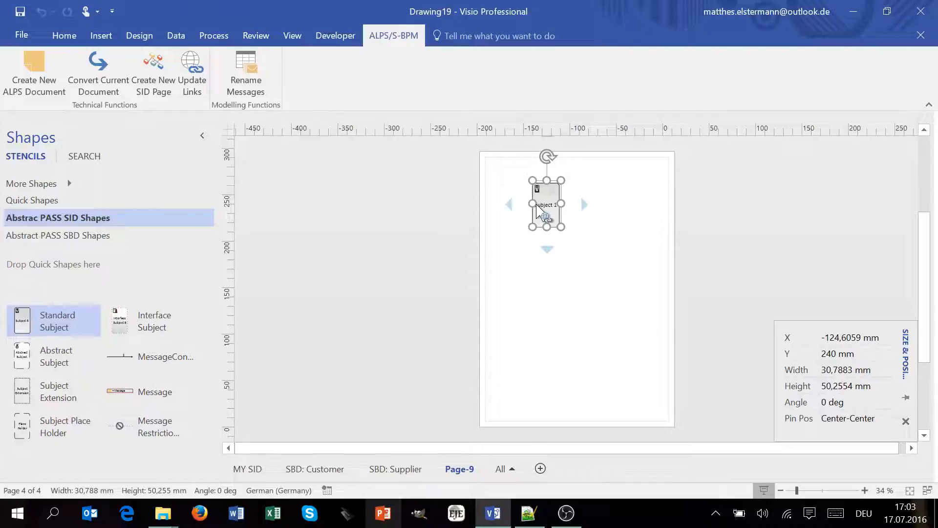
key(Delete)
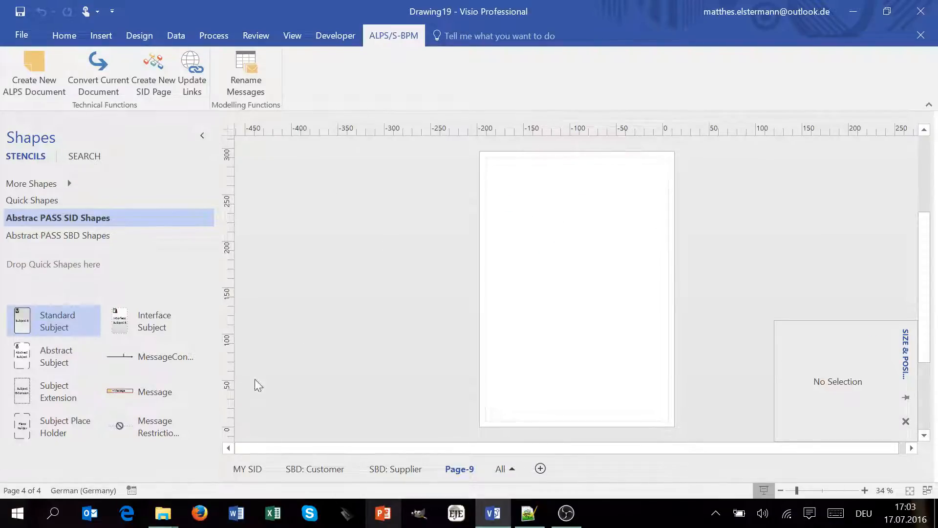
Step: Return to the MY SID page and bring the Customer and Supplier subjects with their messages into full view
click(247, 469)
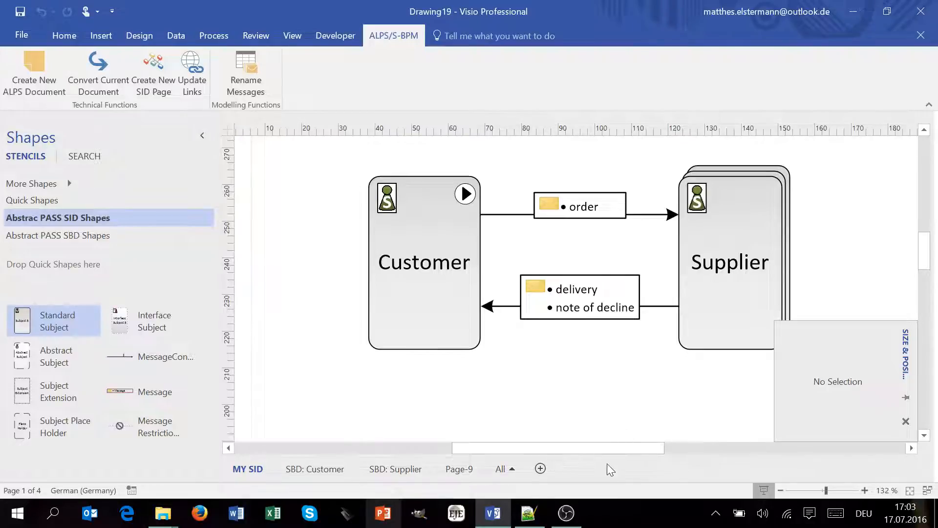
drag(608, 448, 626, 448)
scroll(543, 374, up, 2)
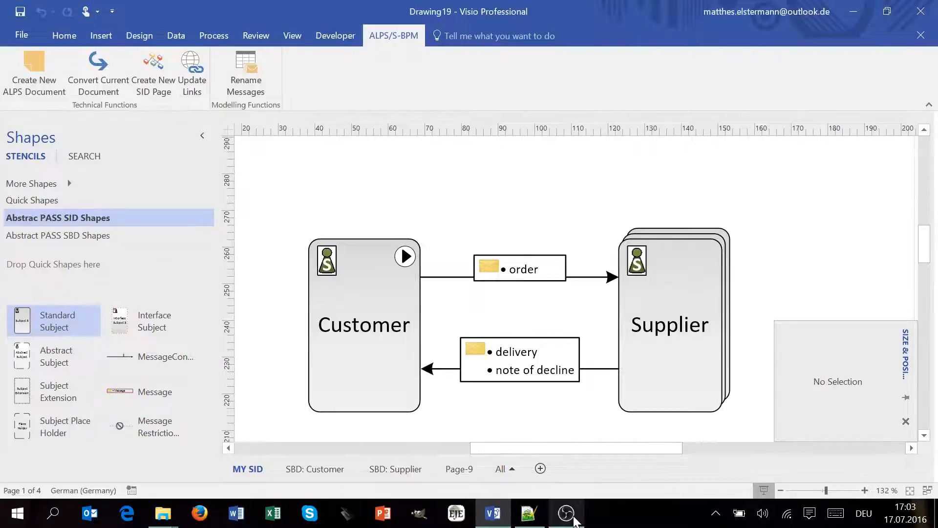
mouse_move(575, 521)
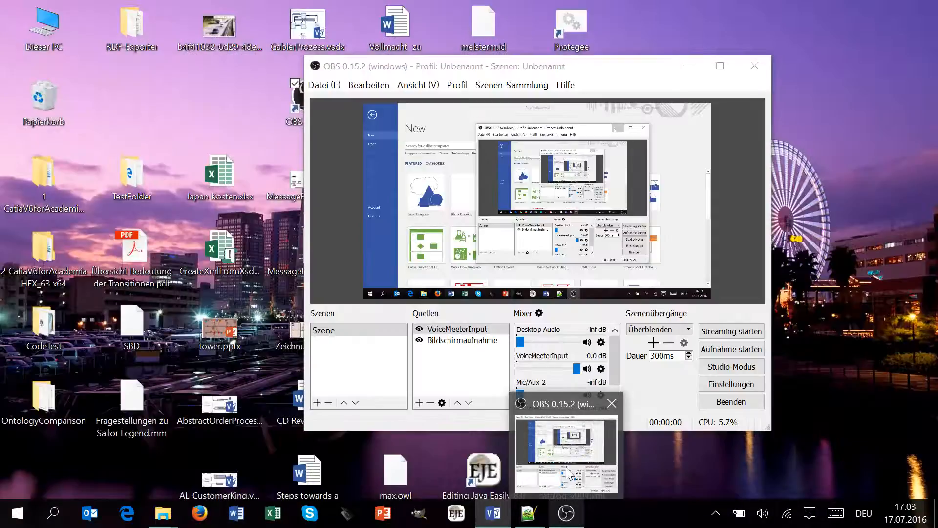
click(574, 457)
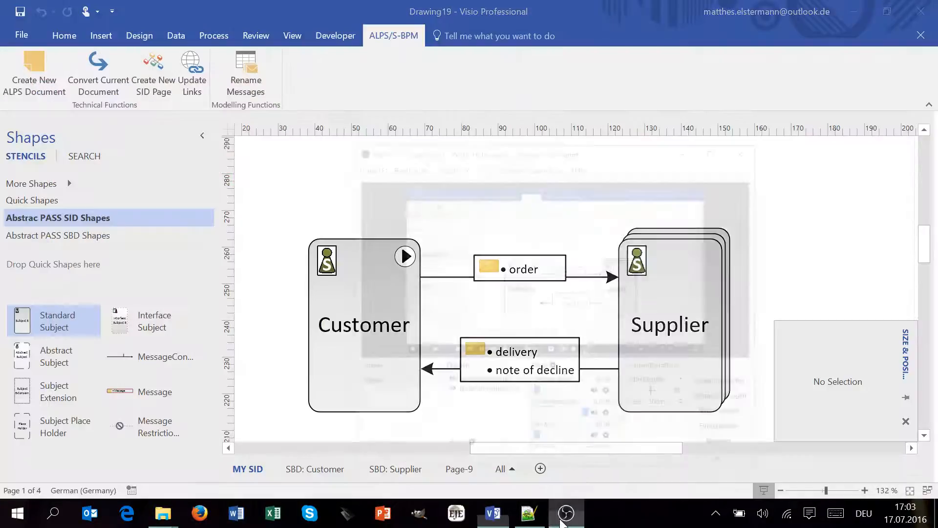